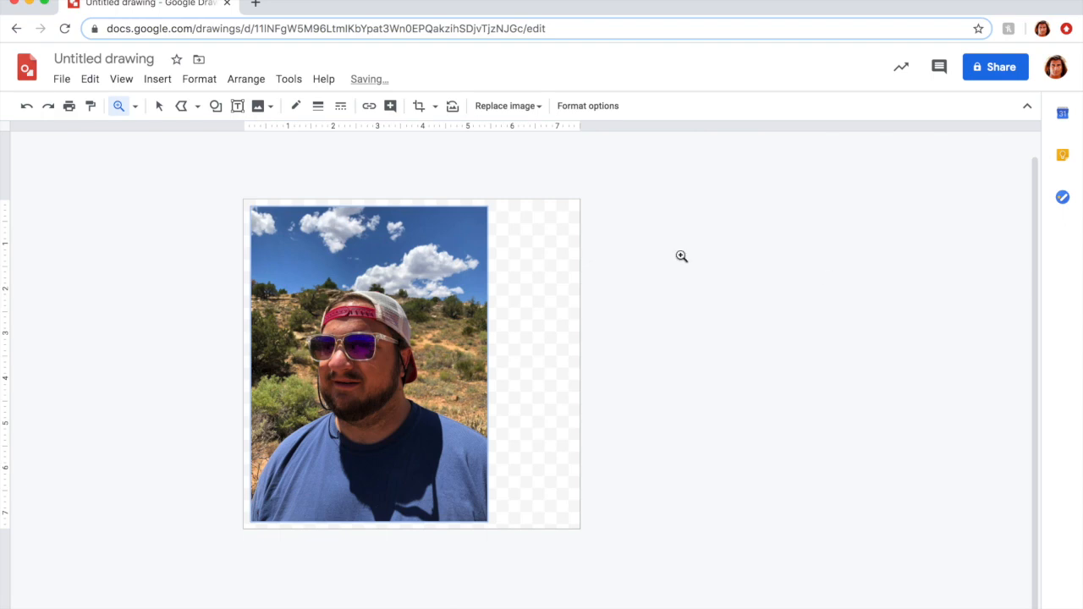
{"action": "left_click", "coordinate": [361, 413]}
{"action": "left_click", "coordinate": [361, 391]}
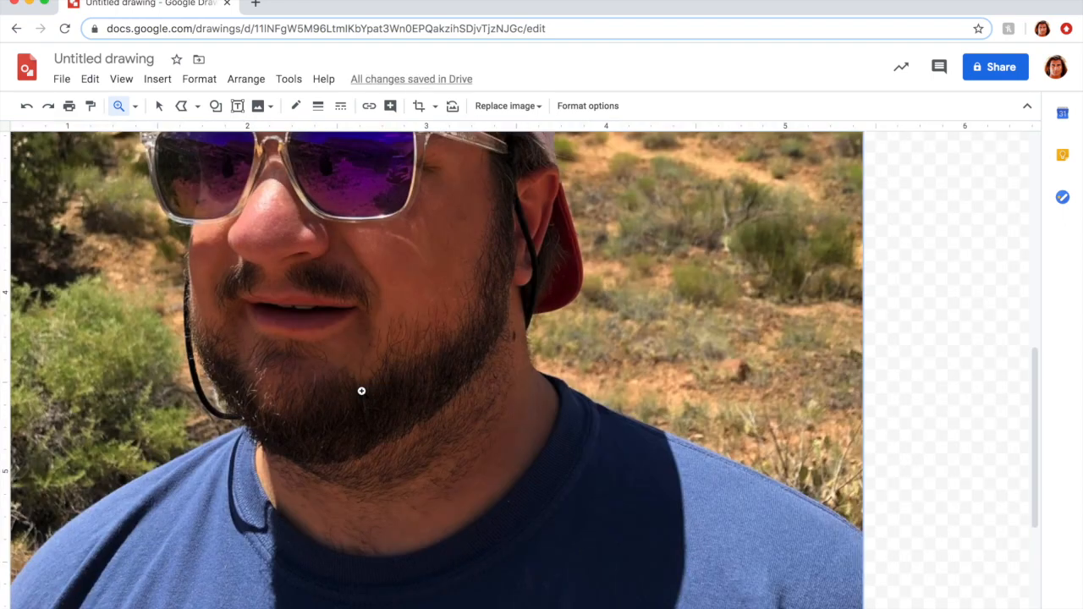
{"action": "scroll", "coordinate": [361, 391], "scroll_direction": "up", "scroll_amount": 3}
{"action": "scroll", "coordinate": [361, 391], "scroll_direction": "up", "scroll_amount": 2}
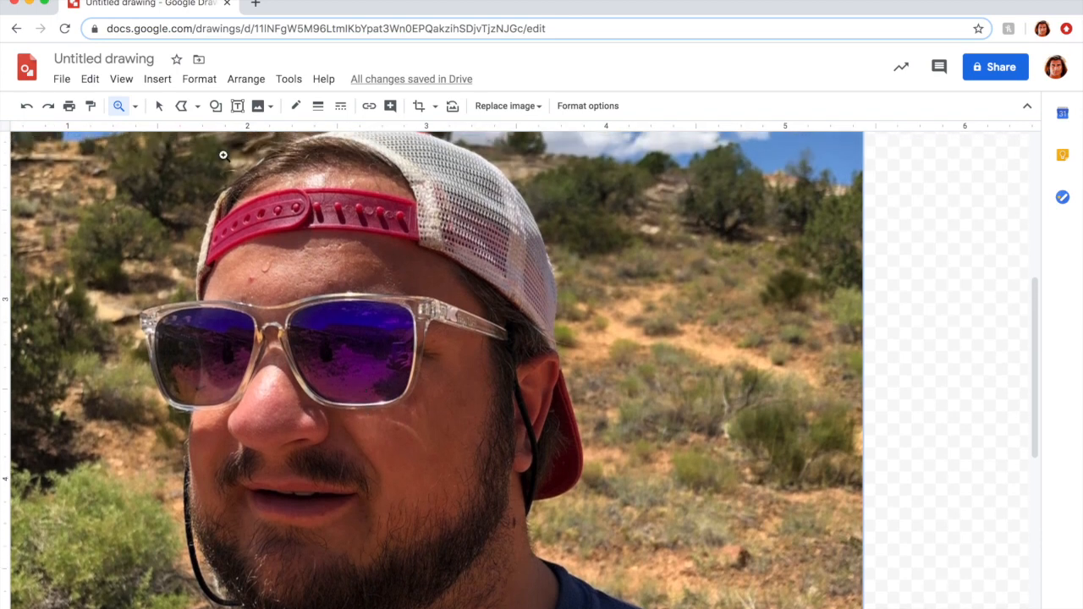
{"action": "left_click", "coordinate": [180, 107]}
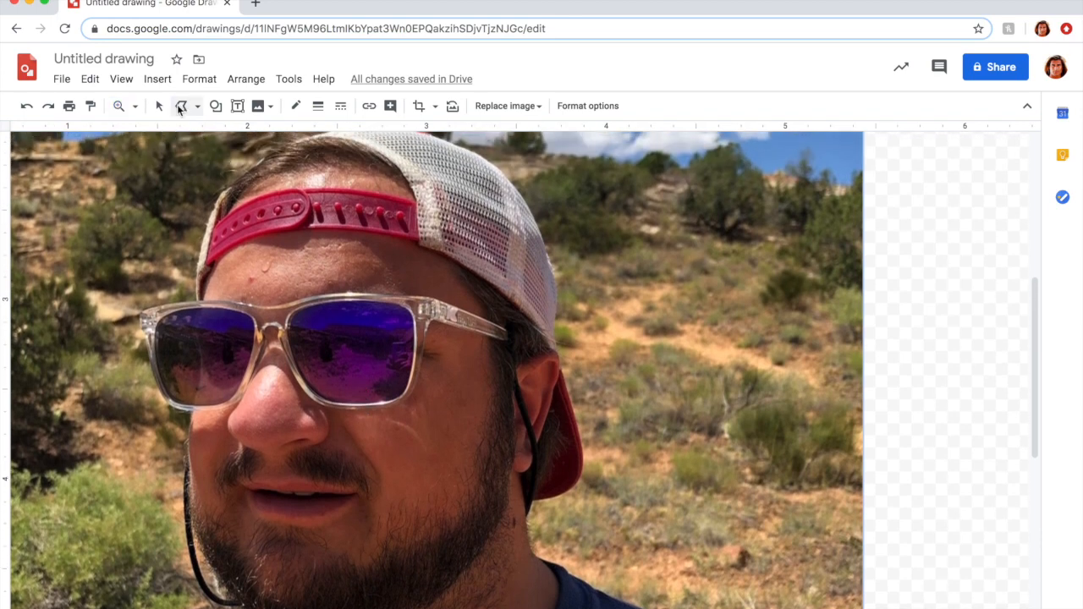
{"action": "left_click", "coordinate": [337, 154]}
{"action": "left_click", "coordinate": [304, 155]}
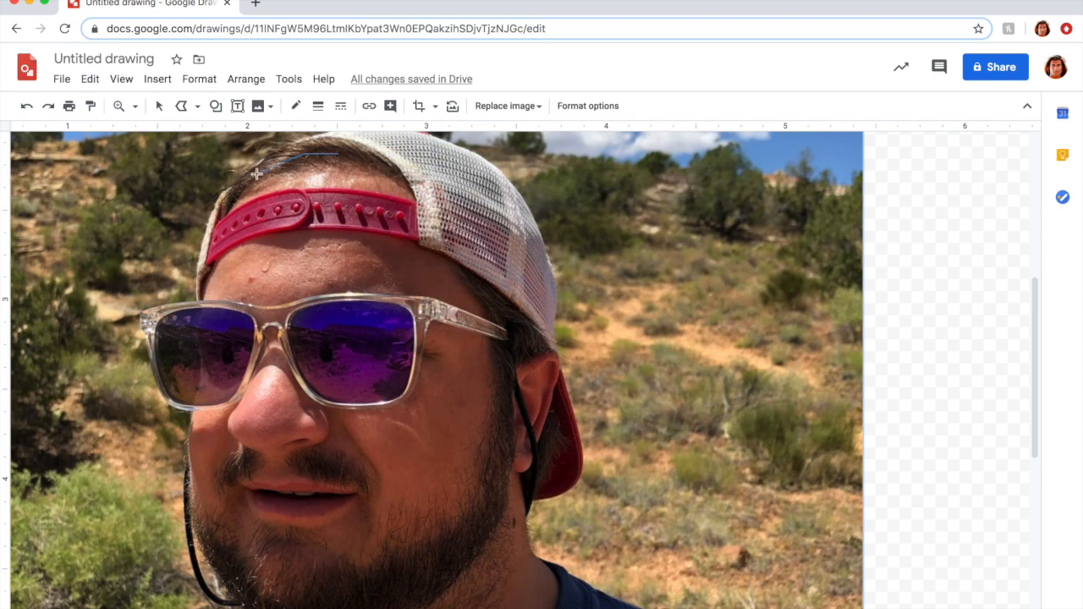
{"action": "left_click", "coordinate": [223, 217]}
{"action": "left_click", "coordinate": [194, 303]}
{"action": "left_click", "coordinate": [193, 335]}
{"action": "left_click", "coordinate": [202, 376]}
{"action": "left_click", "coordinate": [196, 503]}
{"action": "scroll", "coordinate": [245, 541], "scroll_direction": "down", "scroll_amount": 3}
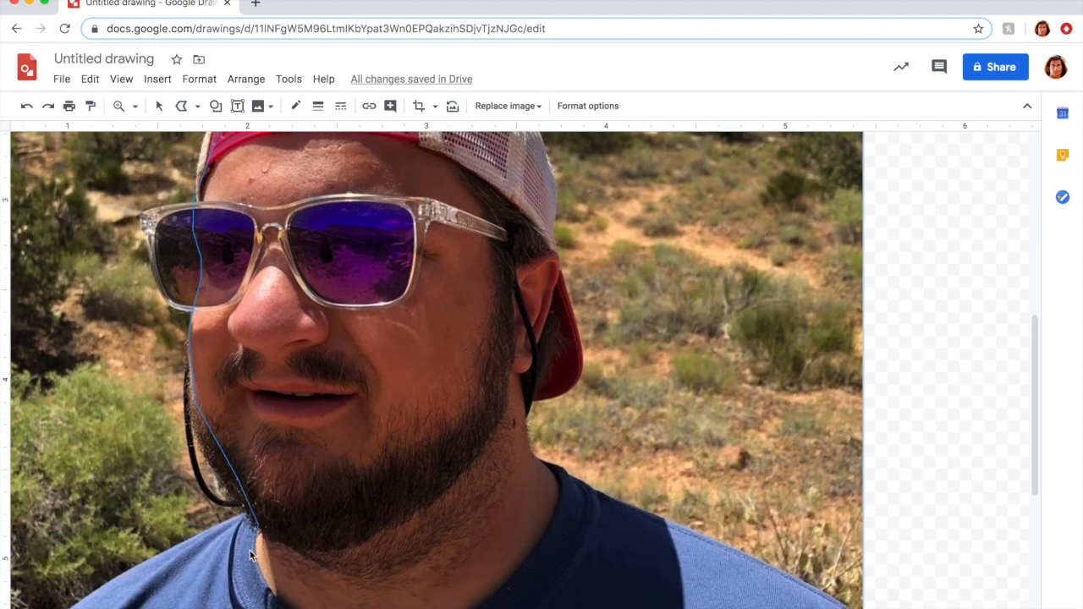
{"action": "scroll", "coordinate": [250, 552], "scroll_direction": "down", "scroll_amount": 3}
{"action": "left_click", "coordinate": [258, 489]}
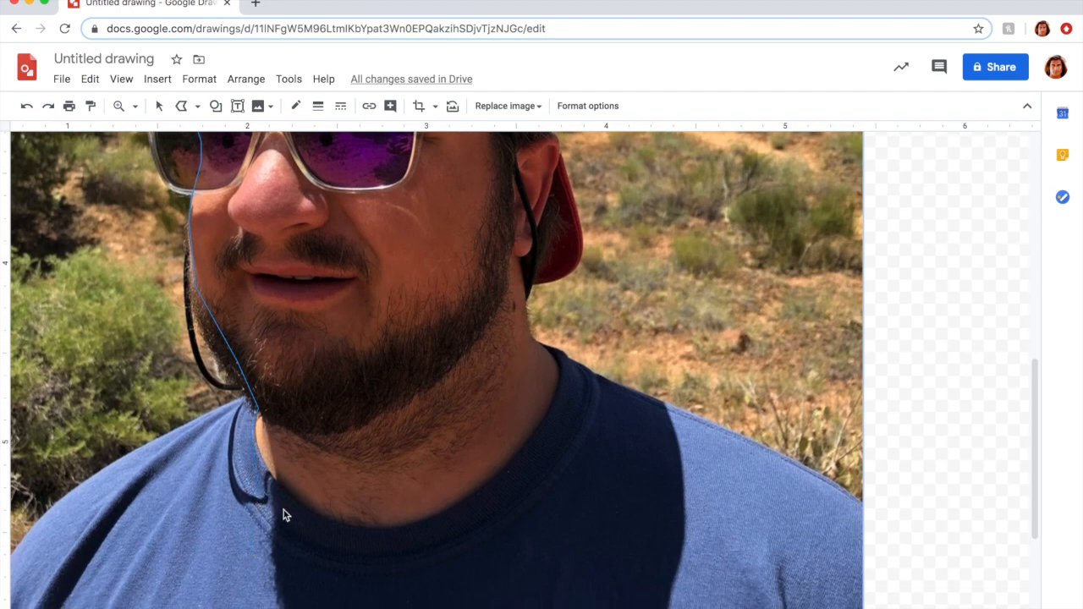
{"action": "left_click", "coordinate": [301, 526]}
{"action": "left_click", "coordinate": [353, 542]}
{"action": "left_click", "coordinate": [433, 538]}
{"action": "left_click", "coordinate": [489, 511]}
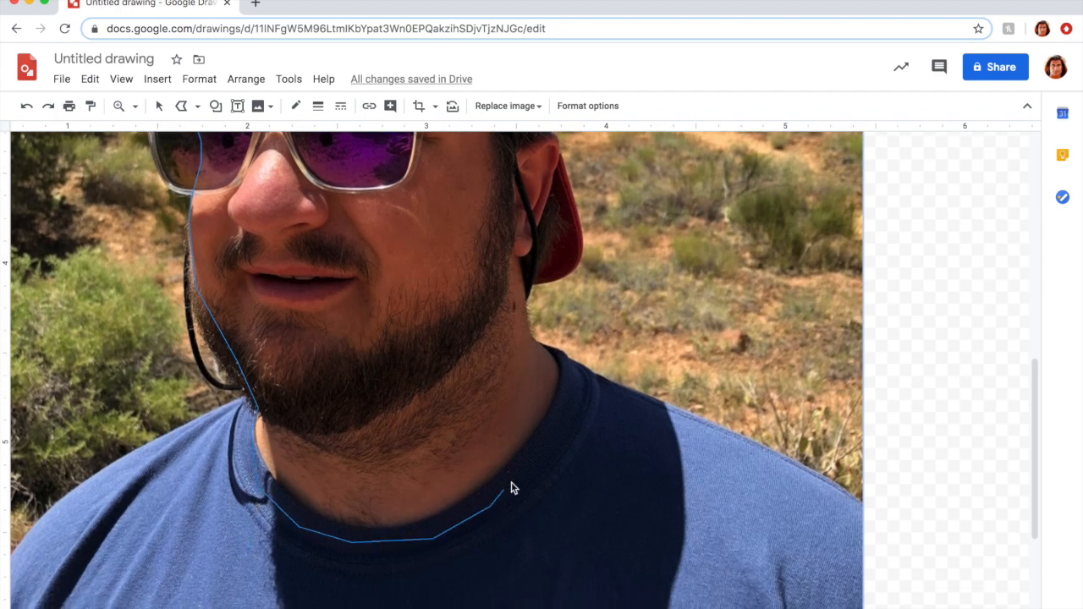
{"action": "left_click", "coordinate": [559, 422]}
{"action": "double_click", "coordinate": [522, 257]}
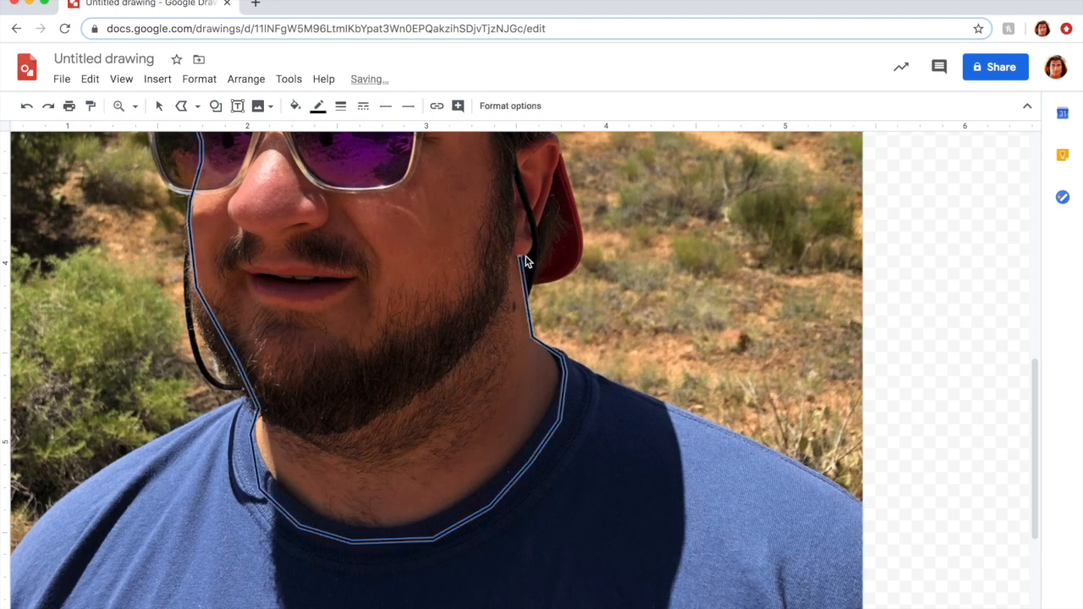
{"action": "scroll", "coordinate": [534, 249], "scroll_direction": "up", "scroll_amount": 3}
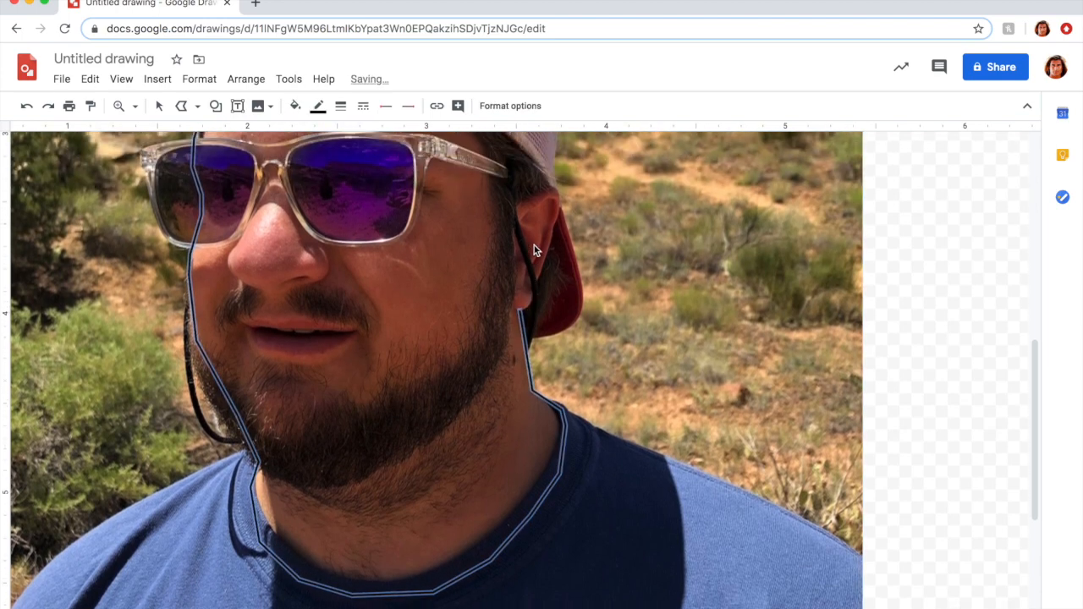
{"action": "key", "text": "BackSpace"}
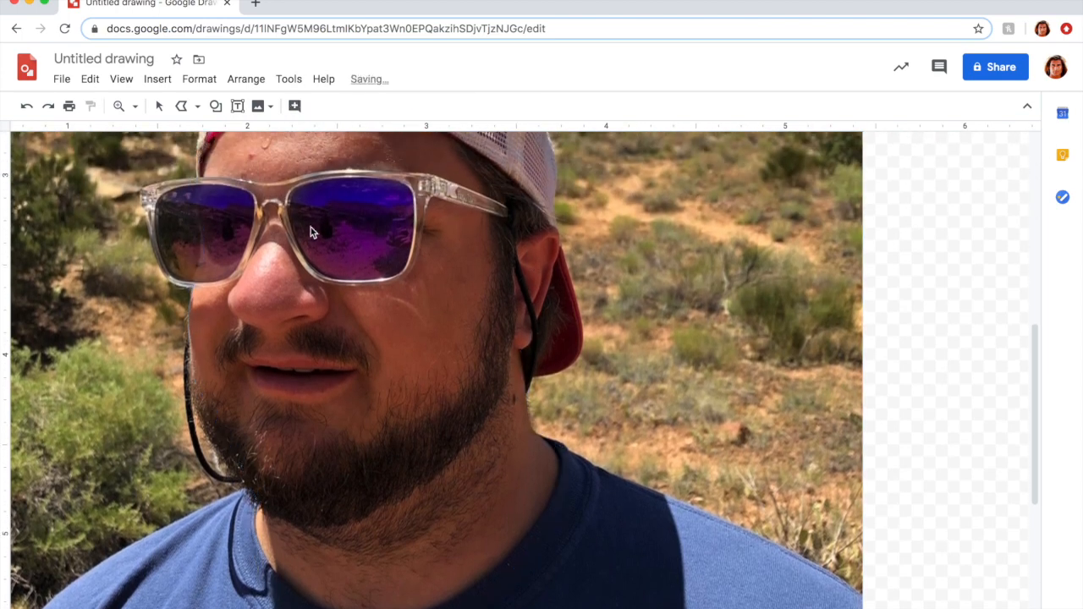
Start a polyline at the hairline above the forehead and trace down the outer edge of the face to the shirt collar.
{"action": "scroll", "coordinate": [310, 227], "scroll_direction": "up", "scroll_amount": 2}
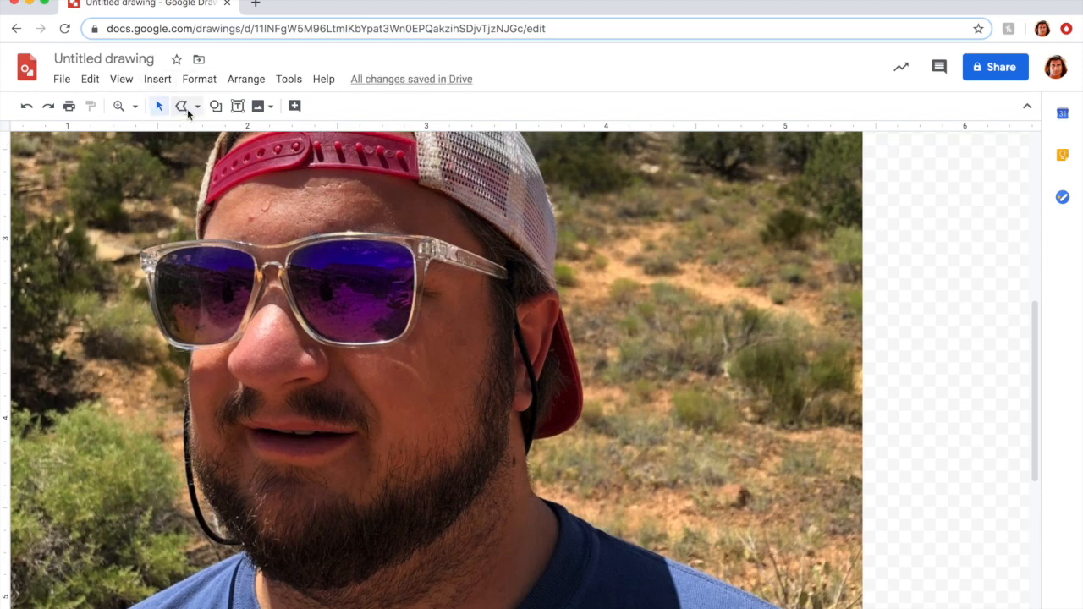
{"action": "scroll", "coordinate": [317, 154], "scroll_direction": "up", "scroll_amount": 2}
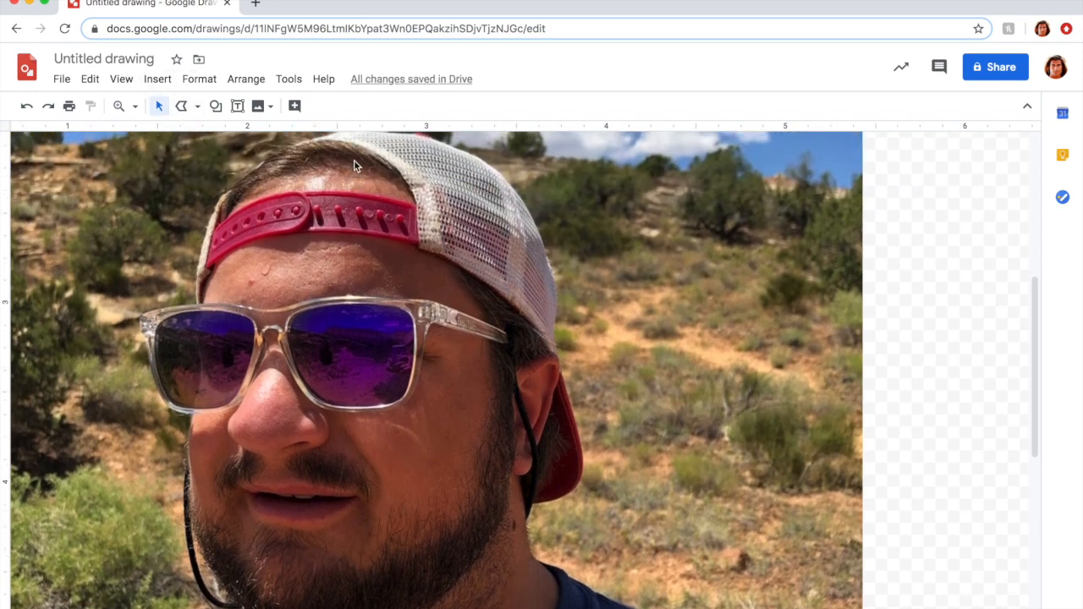
{"action": "left_click", "coordinate": [181, 106]}
{"action": "left_click_drag", "start_coordinate": [342, 157], "coordinate": [266, 178]}
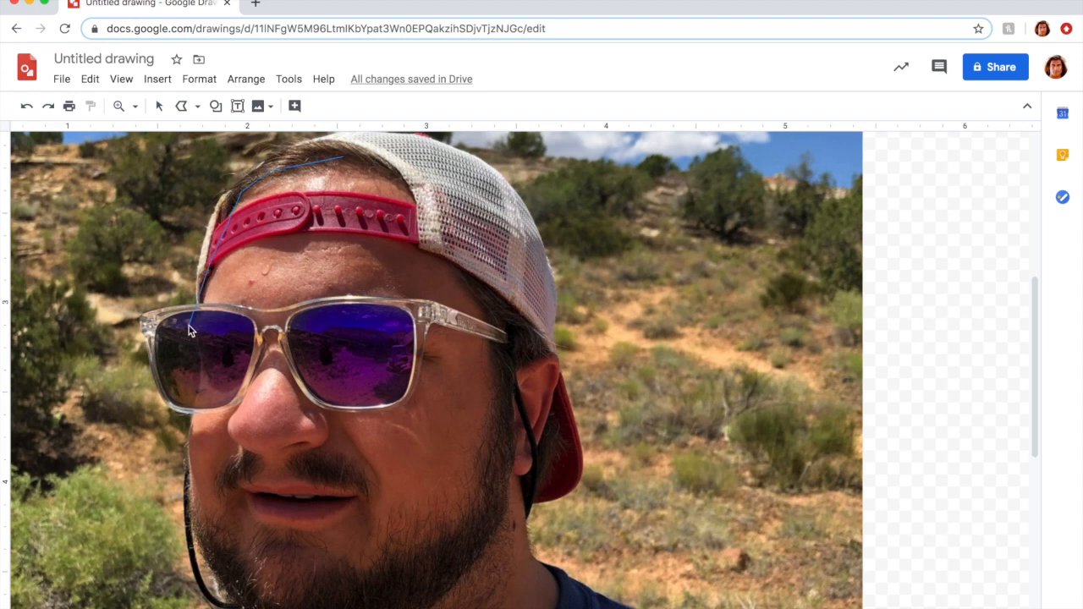
{"action": "left_click_drag", "start_coordinate": [187, 326], "coordinate": [195, 347]}
{"action": "left_click_drag", "start_coordinate": [194, 407], "coordinate": [190, 460]}
{"action": "scroll", "coordinate": [194, 512], "scroll_direction": "down", "scroll_amount": 1}
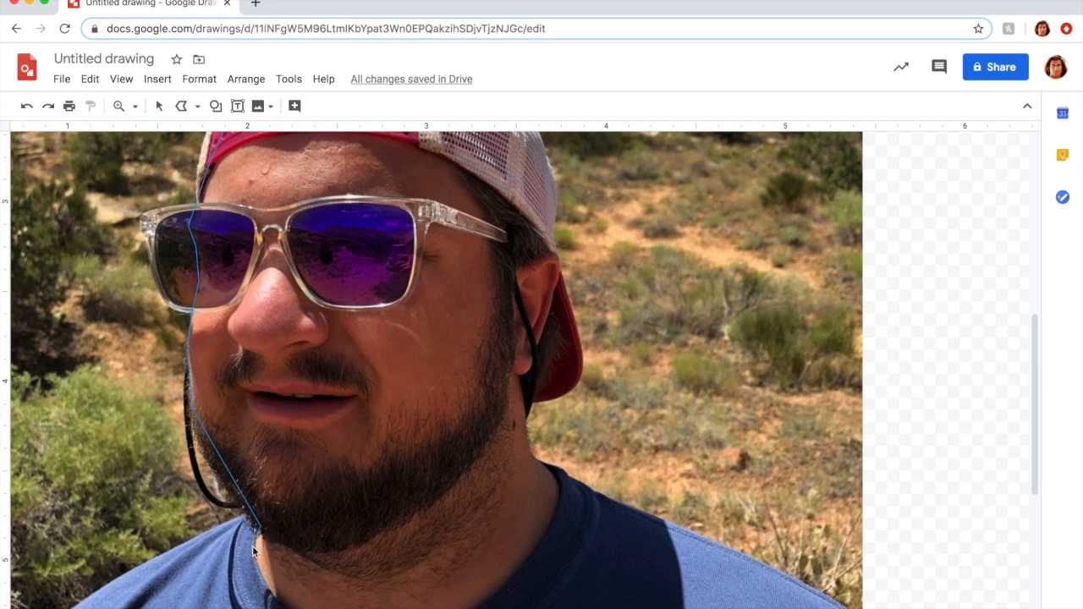
{"action": "scroll", "coordinate": [269, 593], "scroll_direction": "down", "scroll_amount": 1}
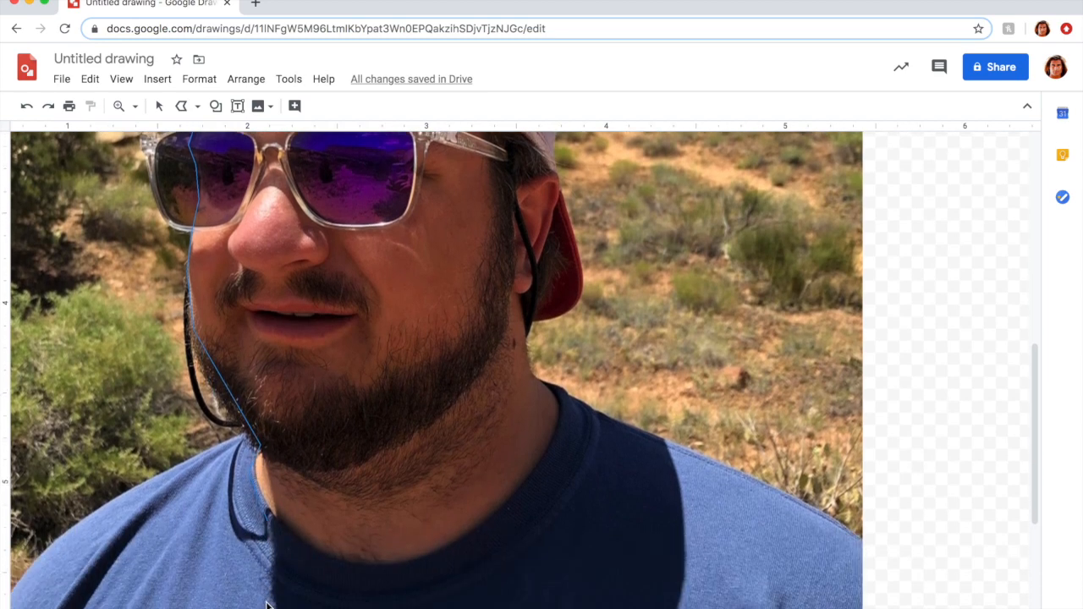
Continue the polyline along the collar, up the neck, around the ear and along the cap's edge, closing it at the starting point.
{"action": "mouse_move", "coordinate": [283, 546]}
{"action": "left_mouse_down"}
{"action": "mouse_move", "coordinate": [342, 573]}
{"action": "mouse_move", "coordinate": [460, 563]}
{"action": "mouse_move", "coordinate": [551, 467]}
{"action": "mouse_move", "coordinate": [578, 419]}
{"action": "mouse_move", "coordinate": [541, 380]}
{"action": "left_mouse_up"}
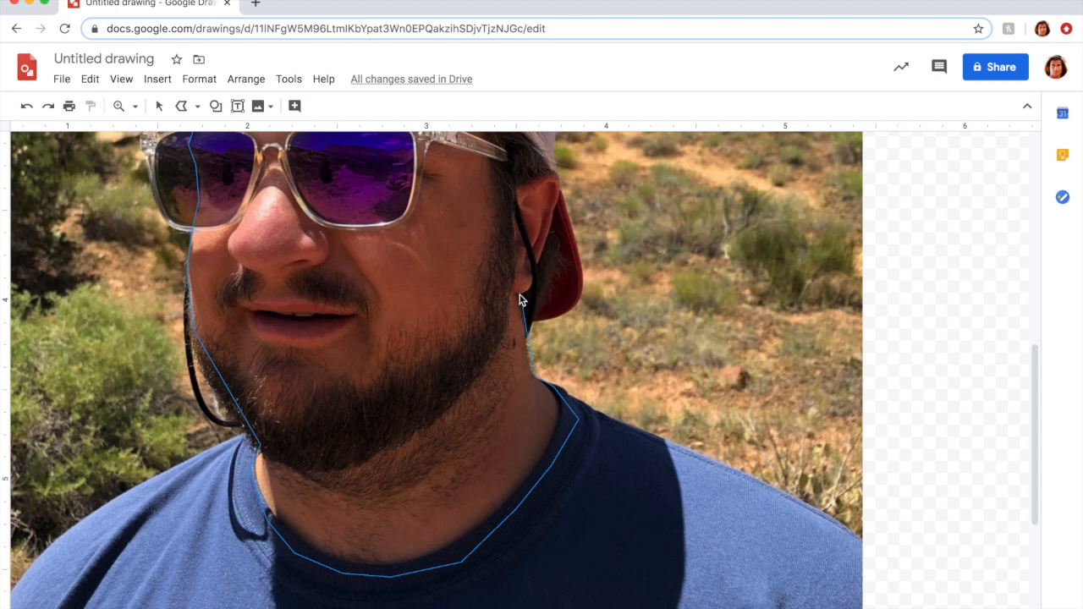
{"action": "left_click_drag", "start_coordinate": [542, 267], "coordinate": [562, 188]}
{"action": "left_click", "coordinate": [512, 191]}
{"action": "scroll", "coordinate": [512, 192], "scroll_direction": "up", "scroll_amount": 2}
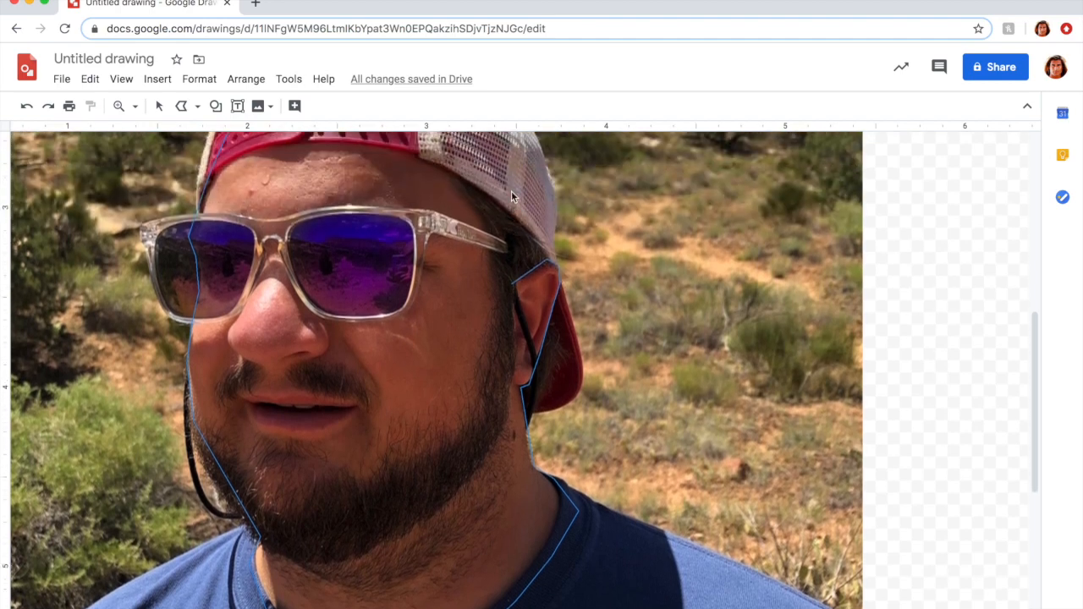
{"action": "scroll", "coordinate": [494, 279], "scroll_direction": "up", "scroll_amount": 1}
{"action": "scroll", "coordinate": [493, 278], "scroll_direction": "up", "scroll_amount": 1}
{"action": "left_click", "coordinate": [477, 259]}
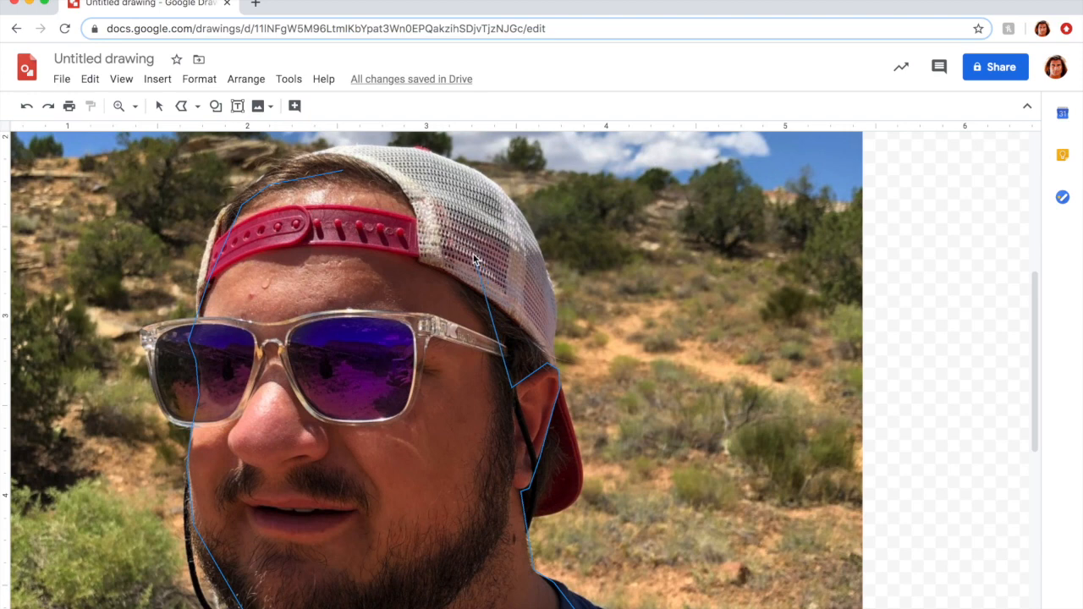
{"action": "left_click", "coordinate": [408, 177]}
{"action": "left_click", "coordinate": [347, 174]}
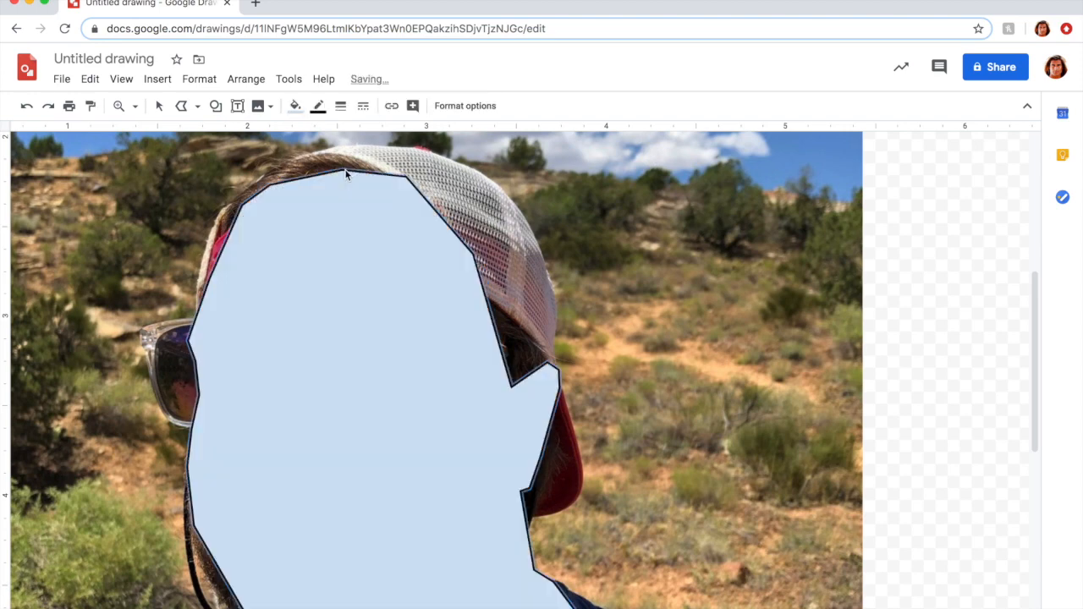
Make the face shape's outline transparent and fill it with the custom peach colour #ffccb3ff.
{"action": "left_click", "coordinate": [318, 106]}
{"action": "left_click", "coordinate": [346, 134]}
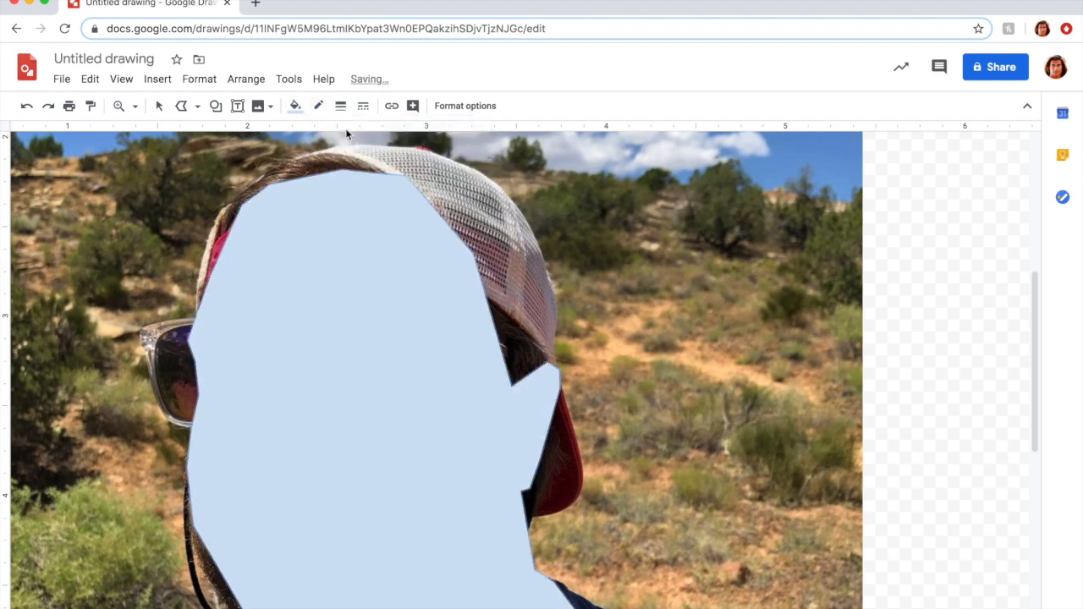
{"action": "left_click", "coordinate": [296, 106]}
{"action": "left_click", "coordinate": [336, 327]}
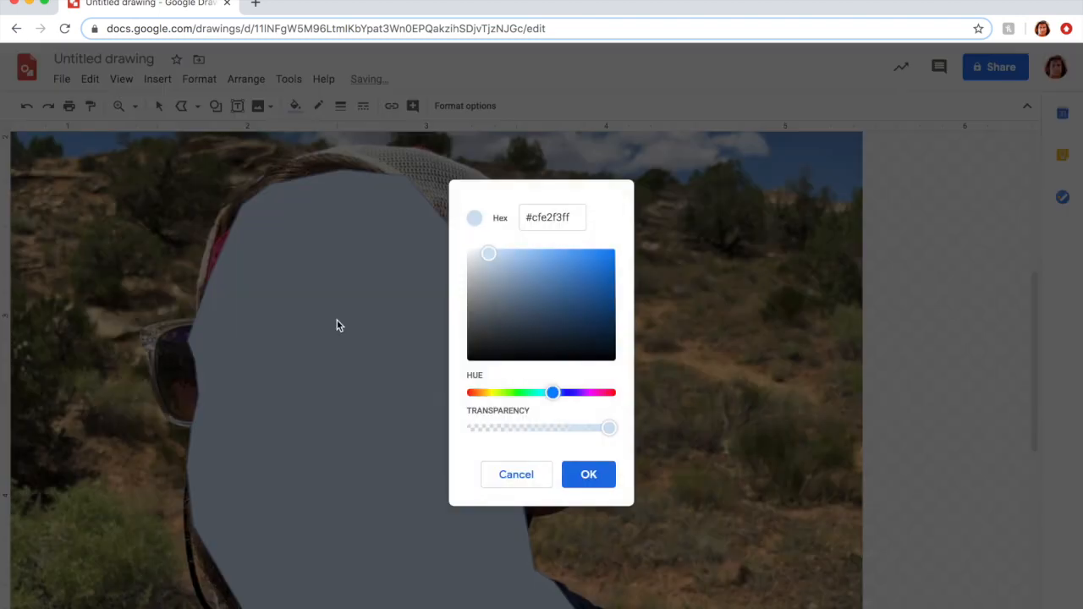
{"action": "left_click_drag", "start_coordinate": [555, 401], "coordinate": [491, 398]}
{"action": "left_click_drag", "start_coordinate": [526, 270], "coordinate": [510, 245]}
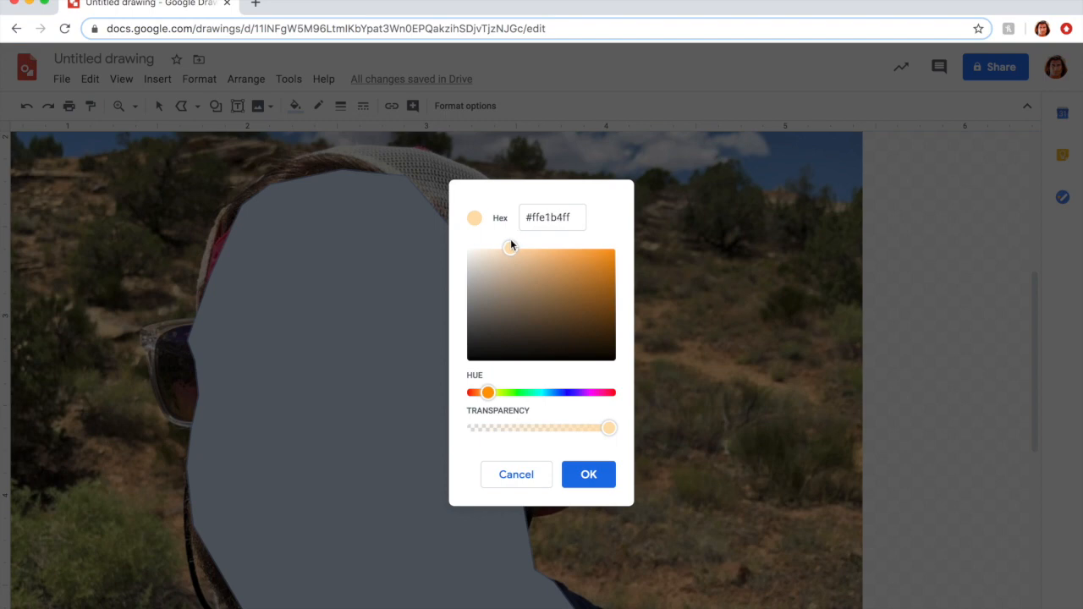
{"action": "left_click_drag", "start_coordinate": [486, 395], "coordinate": [481, 395]}
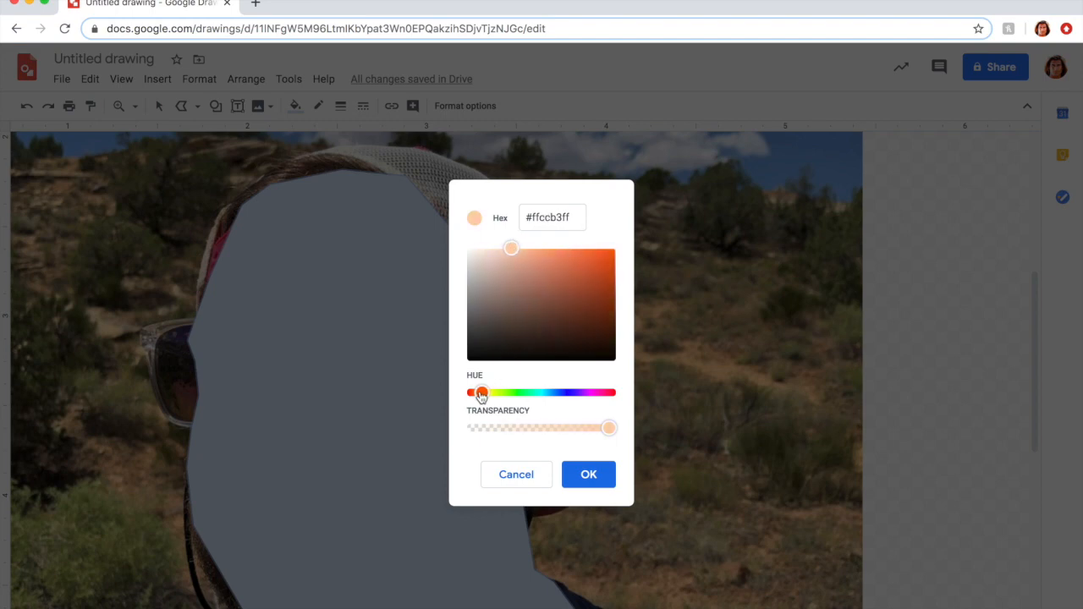
{"action": "left_click", "coordinate": [589, 476]}
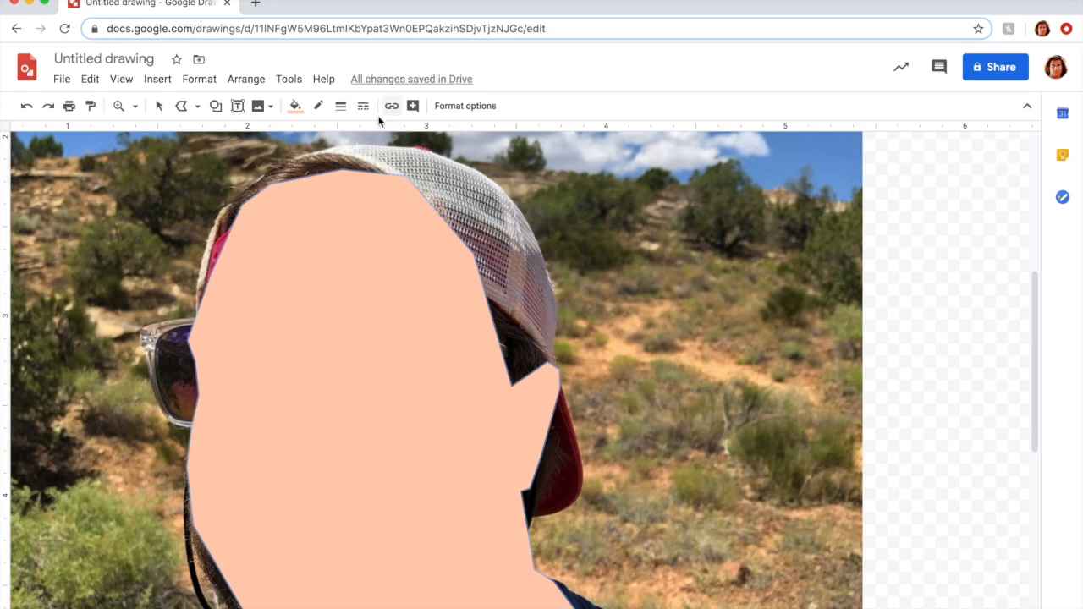
Change the face shape's fill to the darker saved custom skin tone.
{"action": "left_click", "coordinate": [295, 106]}
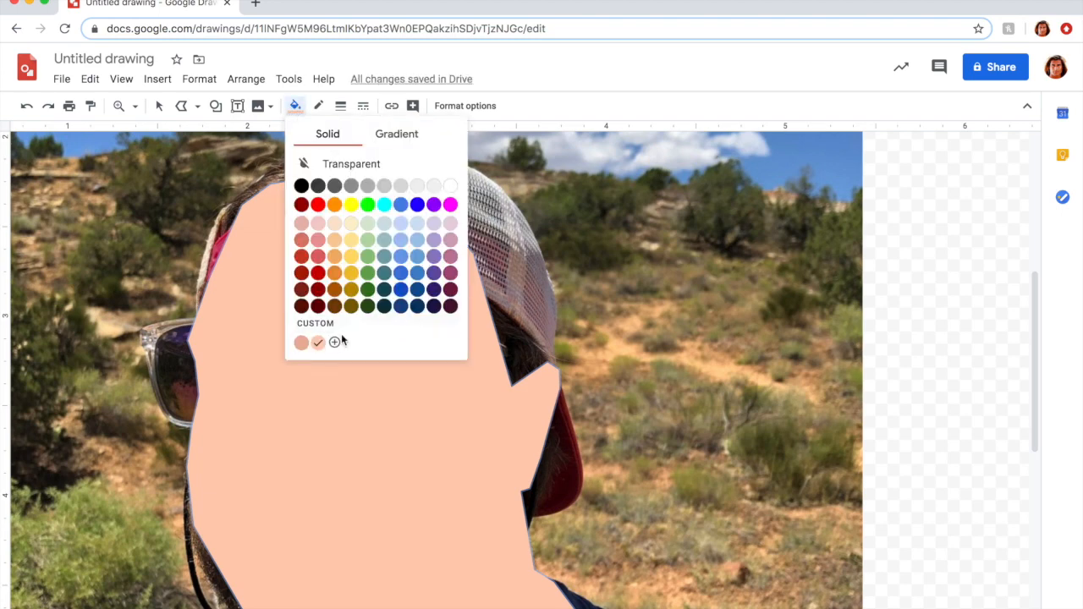
{"action": "left_click", "coordinate": [301, 342]}
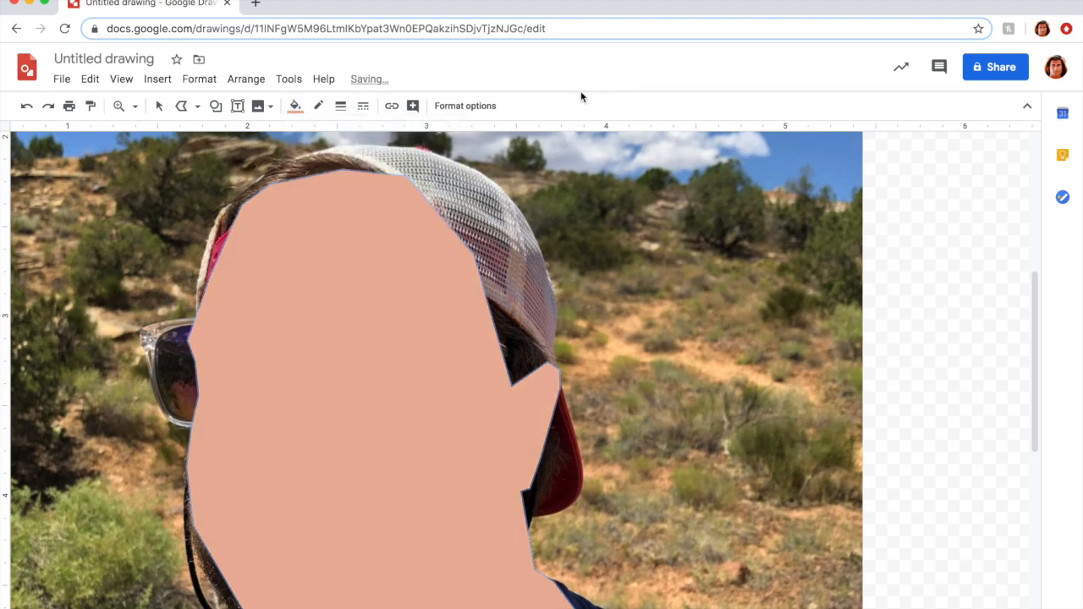
{"action": "scroll", "coordinate": [454, 280], "scroll_direction": "down", "scroll_amount": 3}
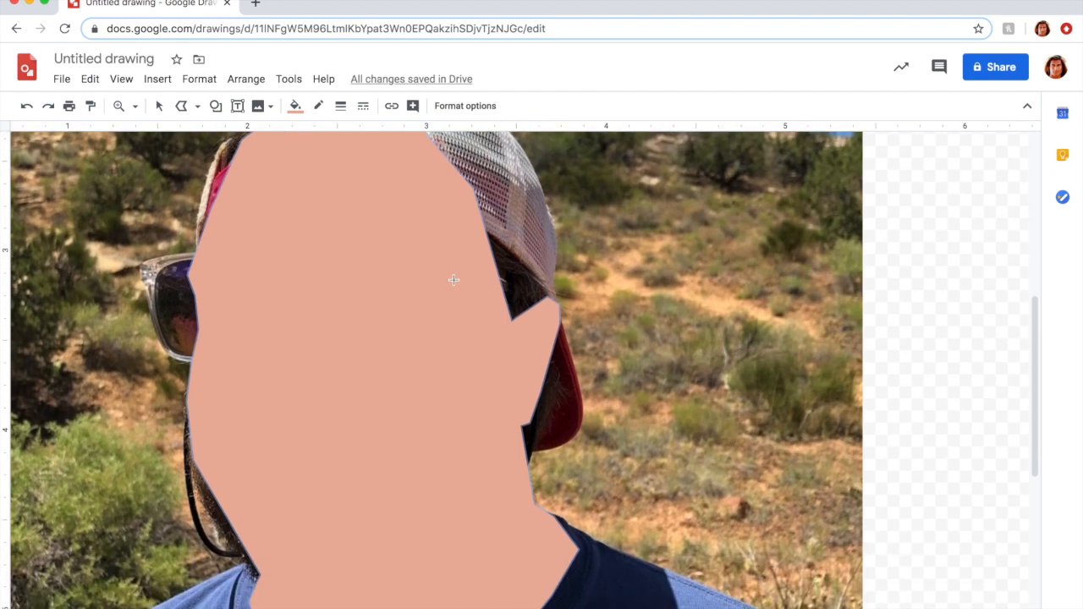
Move the face shape off the face toward the empty canvas beside the photo and deselect it.
{"action": "left_click", "coordinate": [119, 106]}
{"action": "left_click", "coordinate": [386, 322], "text": "shift"}
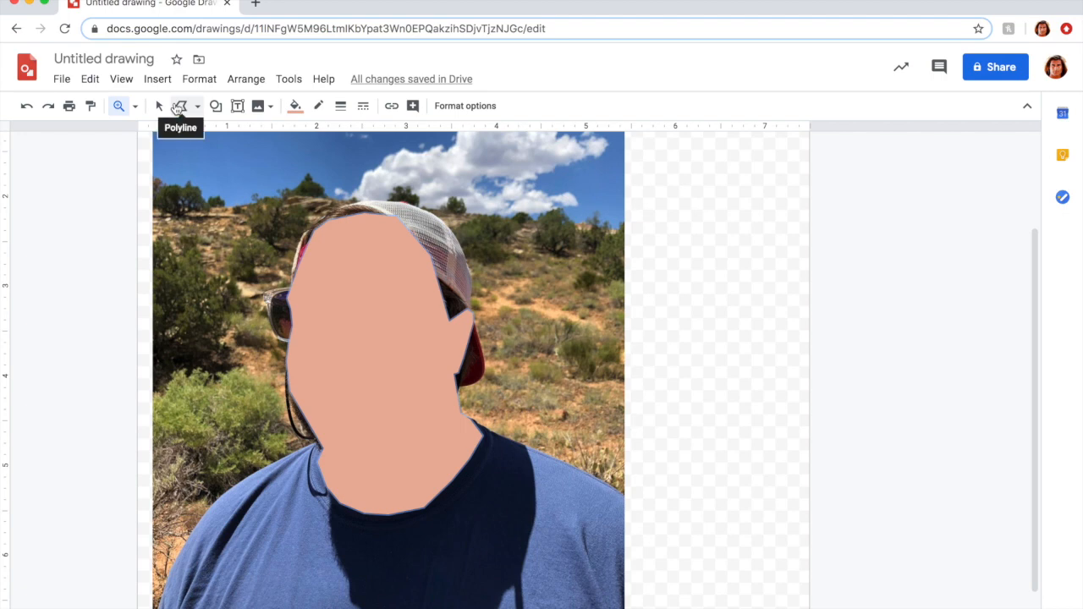
{"action": "key", "text": "Escape"}
{"action": "left_click_drag", "start_coordinate": [346, 310], "coordinate": [571, 312]}
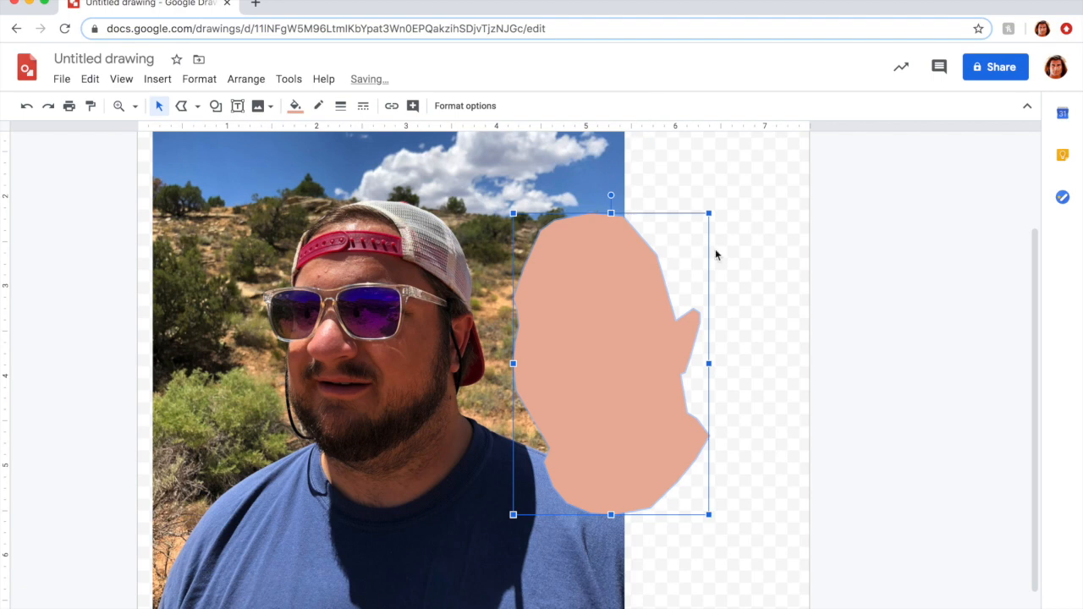
{"action": "left_click", "coordinate": [758, 264]}
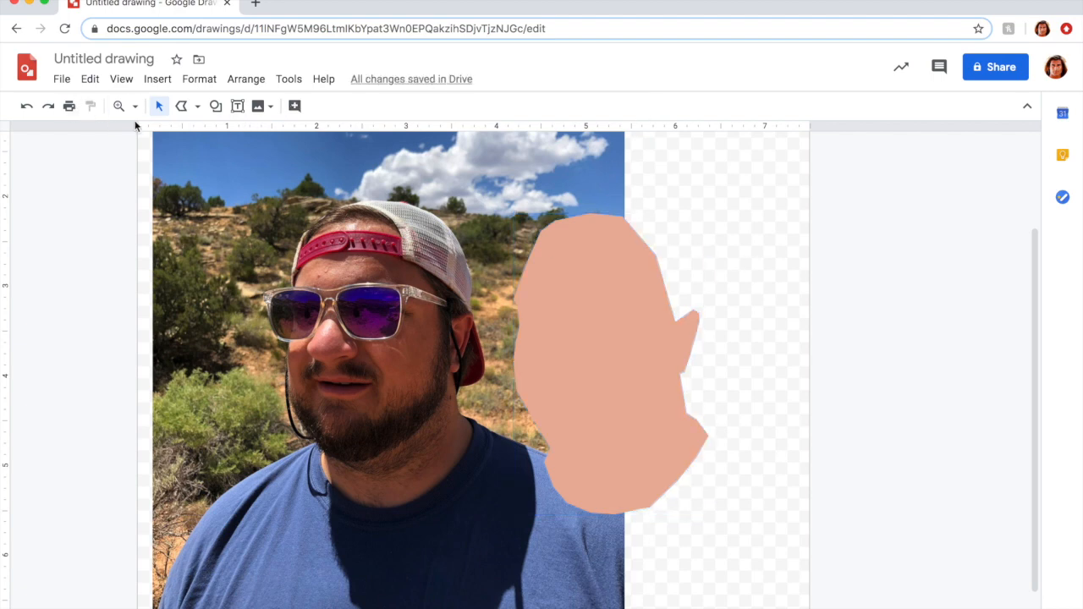
Start a polyline at the cap's front edge beside the glasses and trace its outer edge over the crown toward the back.
{"action": "left_click", "coordinate": [119, 106]}
{"action": "left_click", "coordinate": [324, 278]}
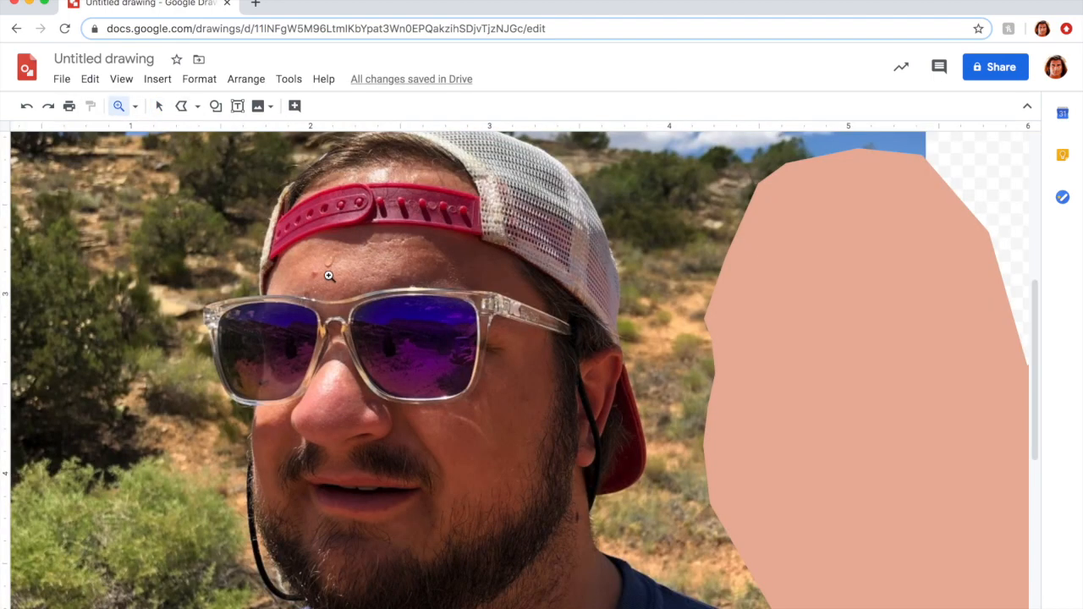
{"action": "left_click", "coordinate": [382, 265]}
{"action": "scroll", "coordinate": [382, 264], "scroll_direction": "up", "scroll_amount": 2}
{"action": "scroll", "coordinate": [382, 264], "scroll_direction": "up", "scroll_amount": 1}
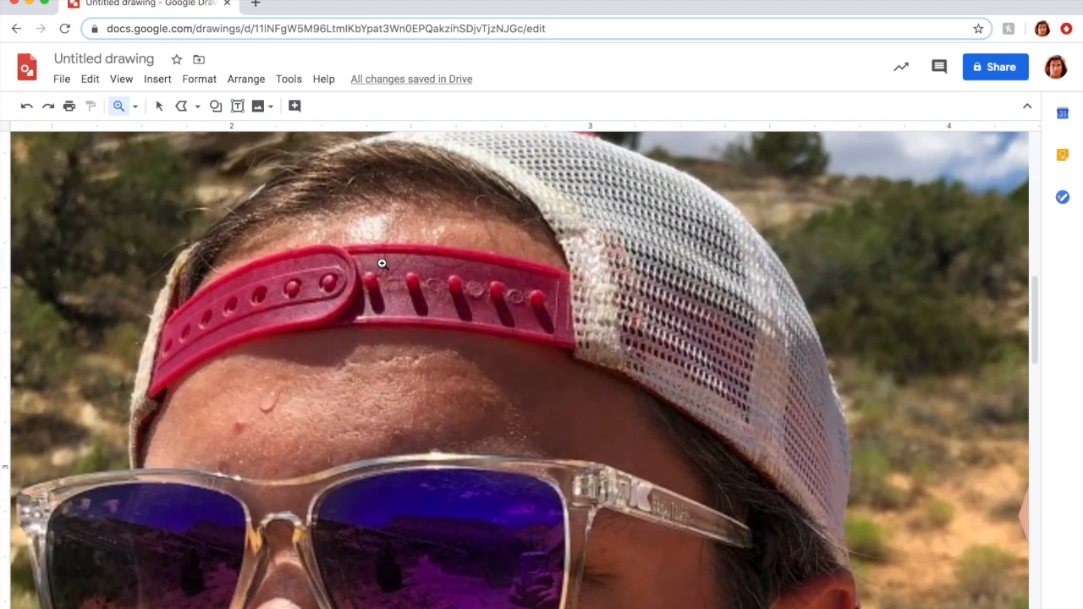
{"action": "left_click", "coordinate": [182, 106]}
{"action": "scroll", "coordinate": [130, 461], "scroll_direction": "up", "scroll_amount": 2}
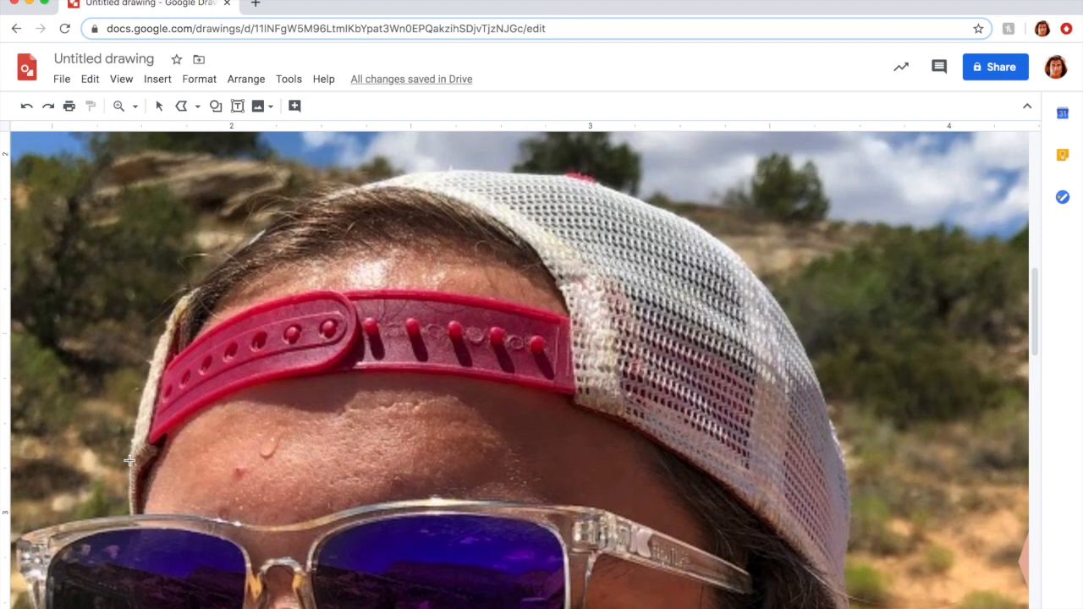
{"action": "mouse_move", "coordinate": [129, 512]}
{"action": "left_mouse_down"}
{"action": "mouse_move", "coordinate": [132, 426]}
{"action": "mouse_move", "coordinate": [132, 438]}
{"action": "mouse_move", "coordinate": [175, 323]}
{"action": "mouse_move", "coordinate": [156, 341]}
{"action": "mouse_move", "coordinate": [193, 289]}
{"action": "mouse_move", "coordinate": [262, 233]}
{"action": "mouse_move", "coordinate": [387, 173]}
{"action": "mouse_move", "coordinate": [397, 173]}
{"action": "mouse_move", "coordinate": [362, 184]}
{"action": "mouse_move", "coordinate": [428, 172]}
{"action": "mouse_move", "coordinate": [561, 174]}
{"action": "left_mouse_up"}
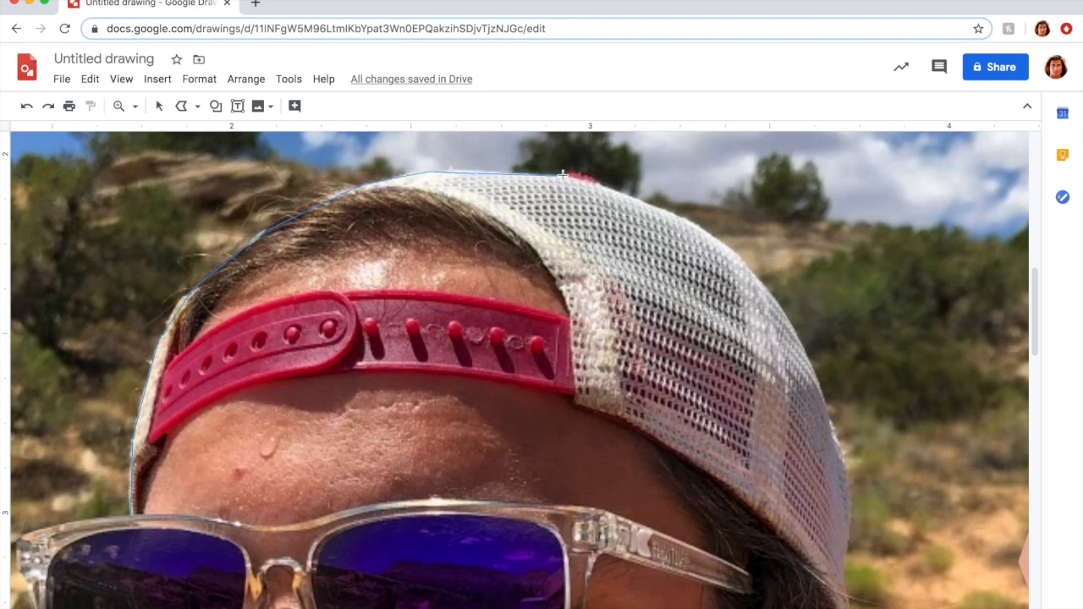
{"action": "mouse_move", "coordinate": [631, 190]}
{"action": "left_mouse_down"}
{"action": "mouse_move", "coordinate": [708, 231]}
{"action": "mouse_move", "coordinate": [766, 293]}
{"action": "mouse_move", "coordinate": [747, 293]}
{"action": "left_mouse_up"}
Continue the polyline down the cap's back, along its lower edge to the strap and up the edge of the opening.
{"action": "scroll", "coordinate": [746, 288], "scroll_direction": "down", "scroll_amount": 2}
{"action": "scroll", "coordinate": [745, 288], "scroll_direction": "up", "scroll_amount": 1}
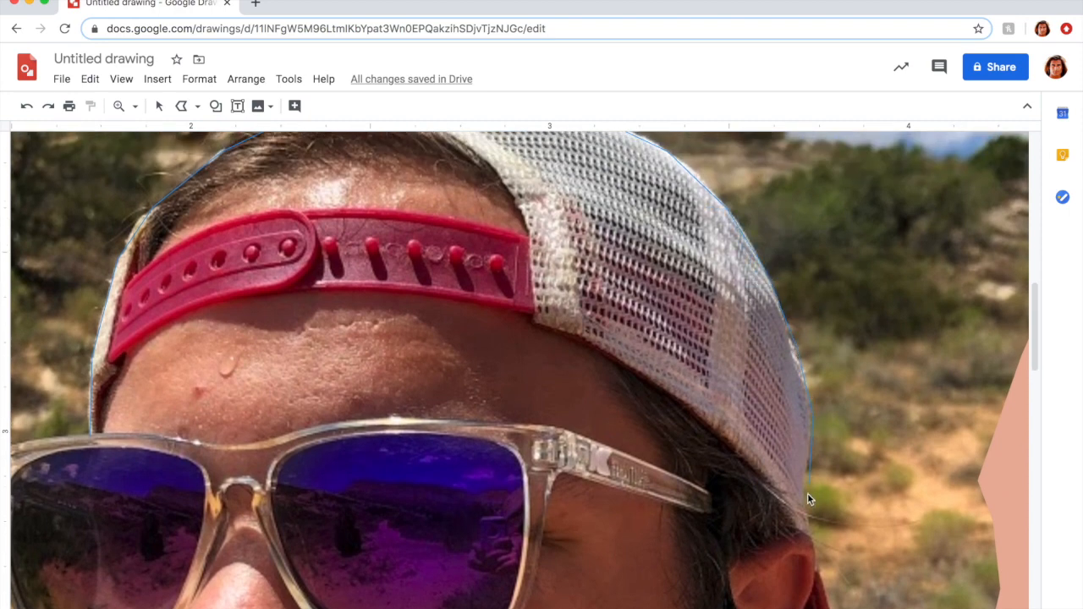
{"action": "left_click", "coordinate": [756, 475]}
{"action": "left_click", "coordinate": [579, 339]}
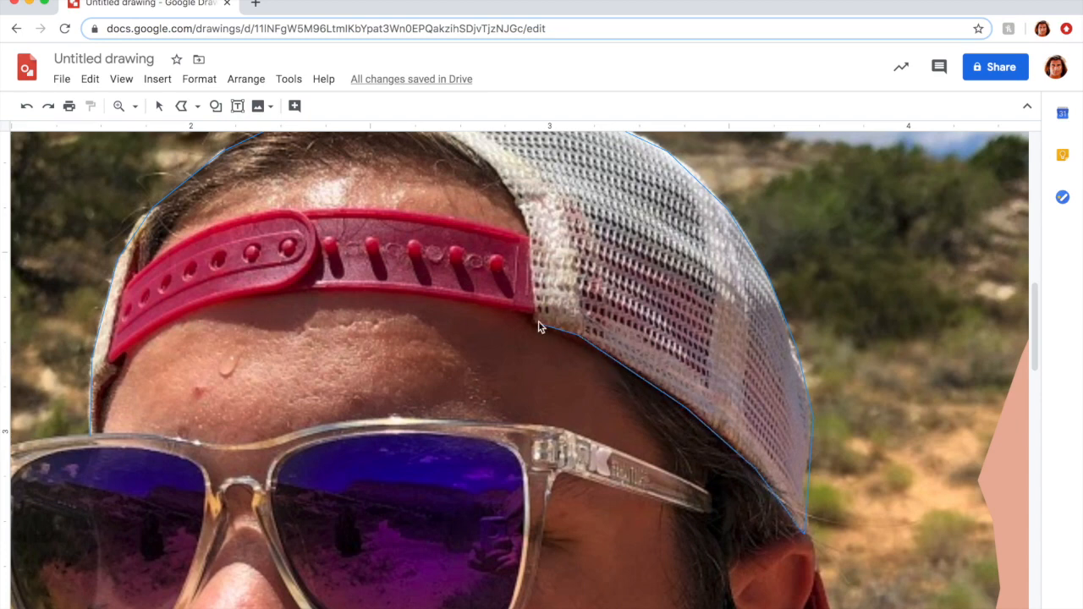
{"action": "scroll", "coordinate": [528, 237], "scroll_direction": "up", "scroll_amount": 2}
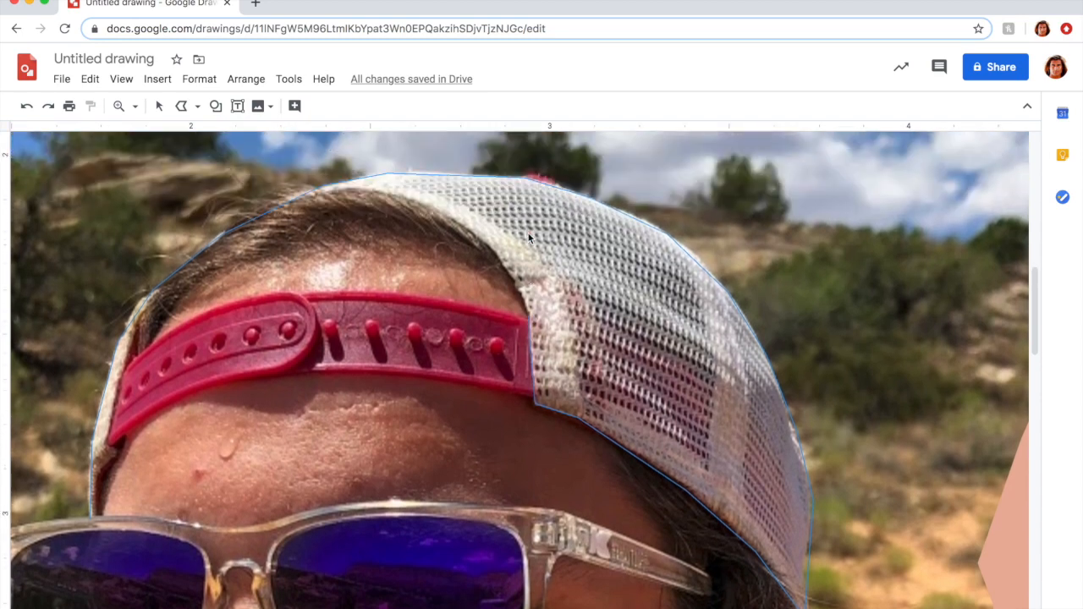
{"action": "left_click", "coordinate": [509, 272]}
{"action": "left_click", "coordinate": [464, 224]}
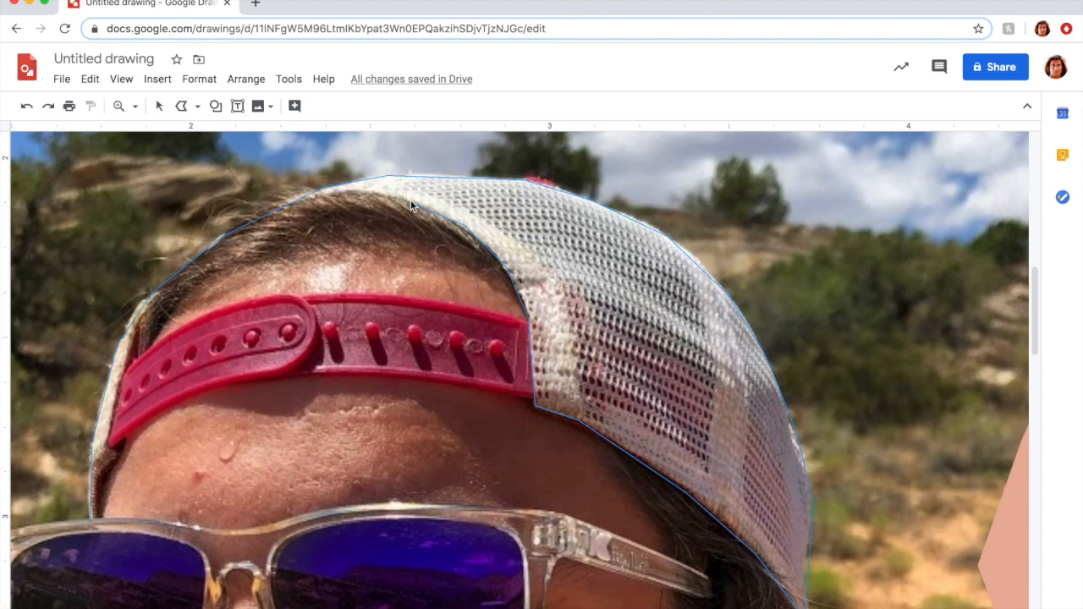
Trace the cap's thin inner rim above the hair down to the glasses and close the polyline at its starting point.
{"action": "left_click", "coordinate": [334, 196]}
{"action": "left_click", "coordinate": [228, 240]}
{"action": "left_click", "coordinate": [132, 353]}
{"action": "left_click", "coordinate": [100, 474]}
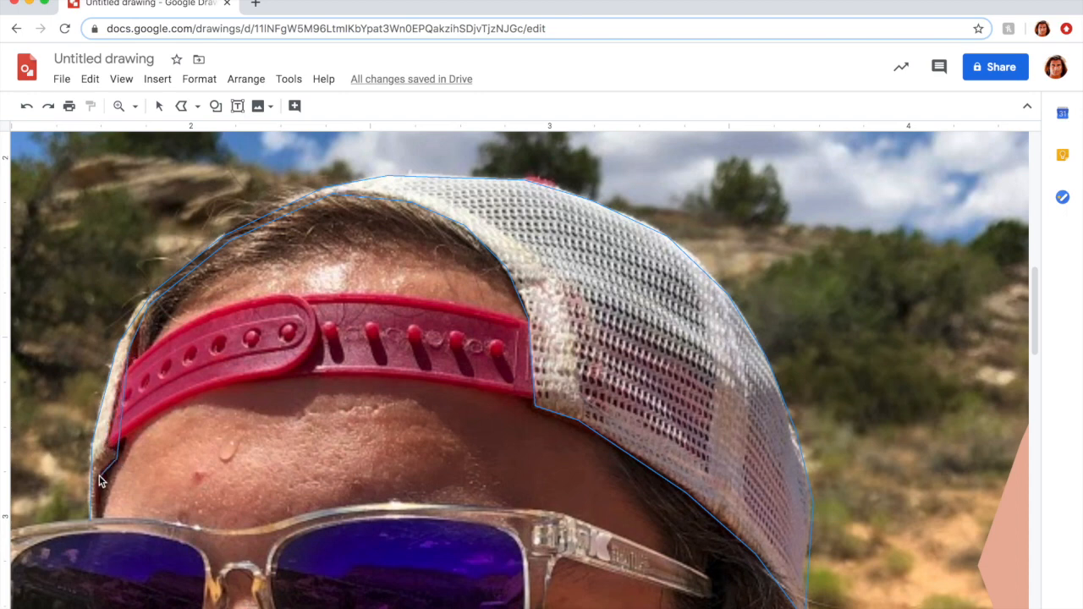
{"action": "left_click", "coordinate": [91, 518]}
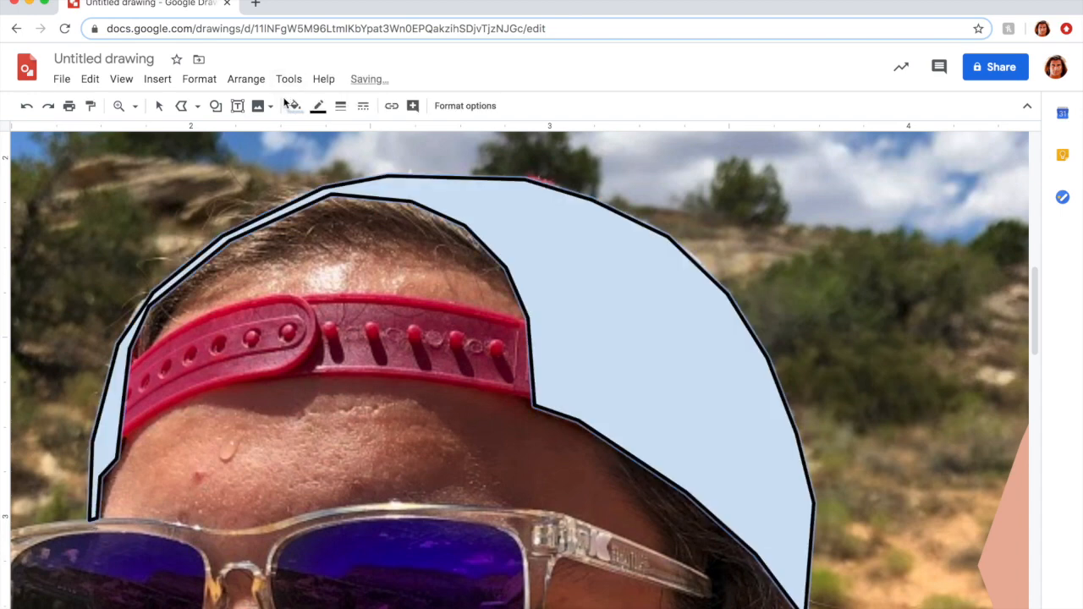
Make the cap shape's outline transparent and fill it with white.
{"action": "left_click", "coordinate": [319, 106]}
{"action": "left_click", "coordinate": [363, 134]}
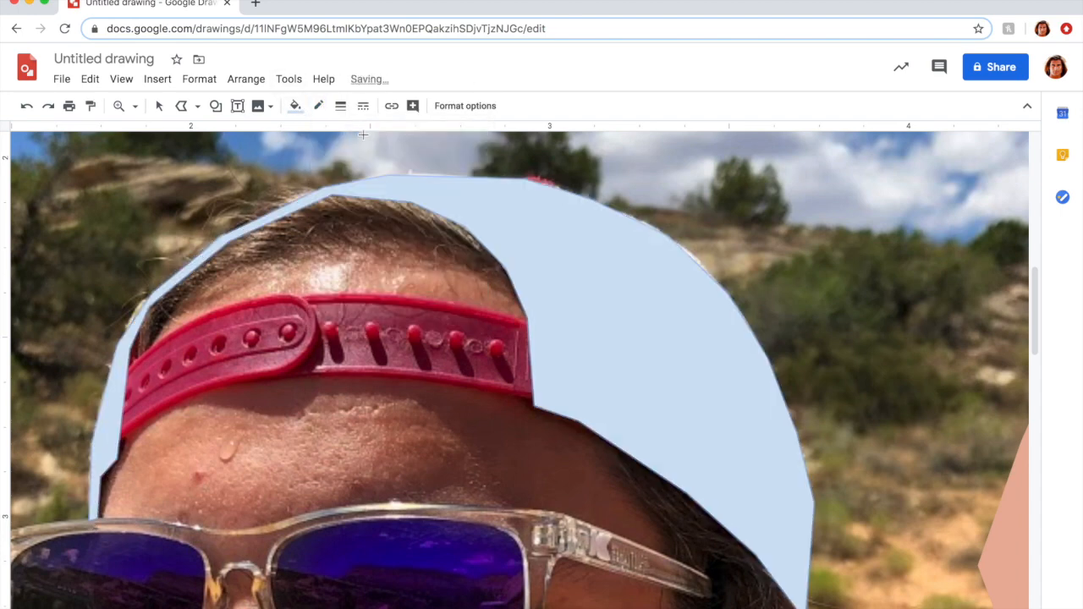
{"action": "left_click", "coordinate": [295, 106]}
{"action": "left_click", "coordinate": [442, 187]}
Move the white cap shape off the photo onto the top of the face shape and deselect it.
{"action": "left_click", "coordinate": [118, 105]}
{"action": "left_click", "coordinate": [398, 219], "text": "shift"}
{"action": "left_click", "coordinate": [398, 218], "text": "shift"}
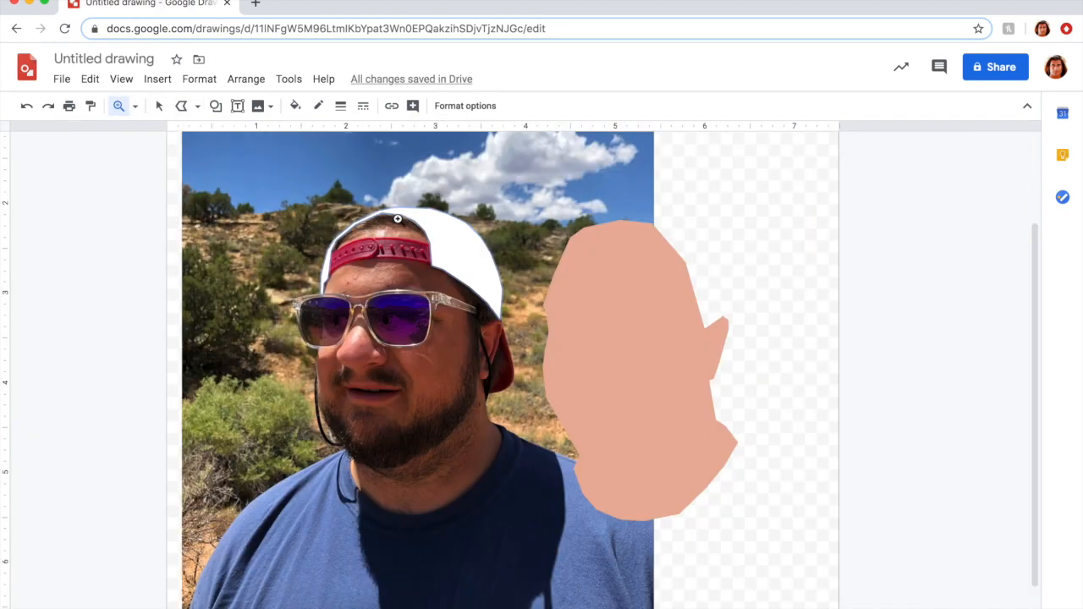
{"action": "key", "text": "Escape"}
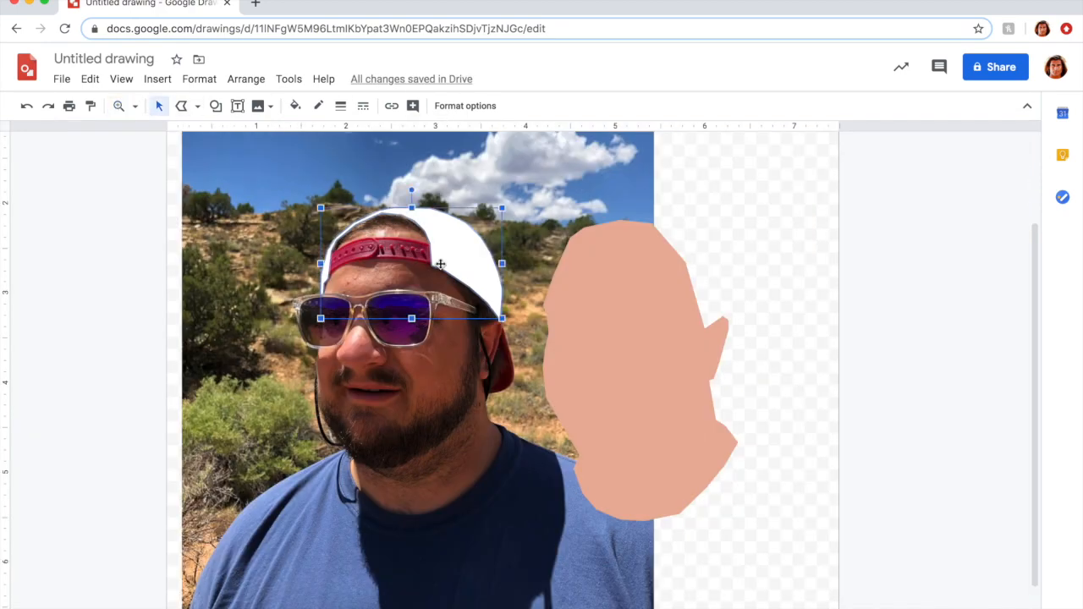
{"action": "left_click_drag", "start_coordinate": [462, 253], "coordinate": [693, 256]}
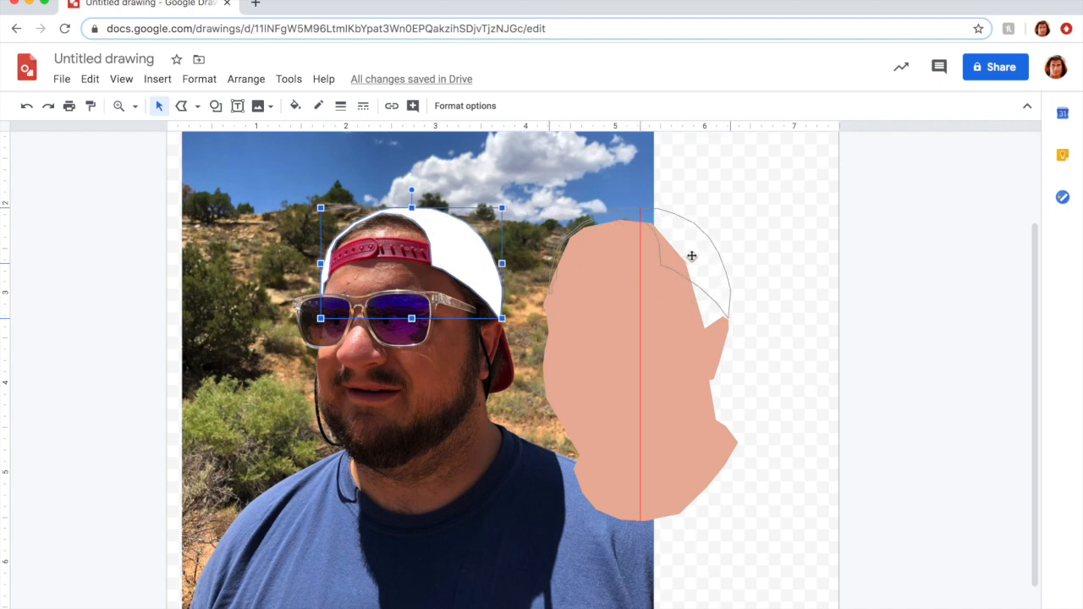
{"action": "left_click_drag", "start_coordinate": [692, 255], "coordinate": [694, 258]}
{"action": "left_click", "coordinate": [768, 240]}
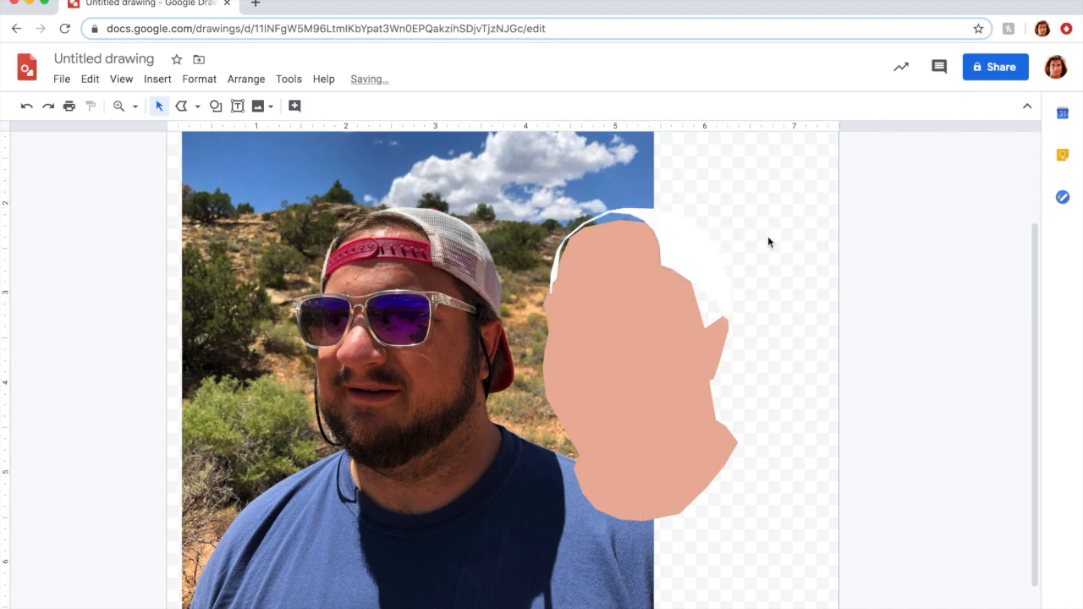
Start a polyline at the hair's lower end beside the strap and trace the top edge of the hair, with jagged strands near the crown.
{"action": "left_click", "coordinate": [118, 106]}
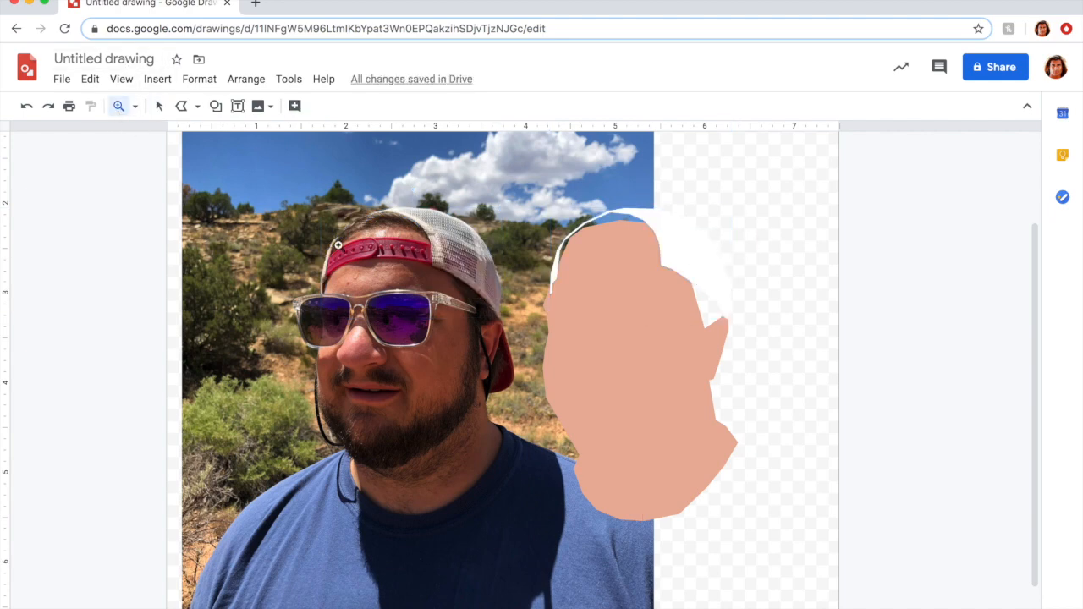
{"action": "left_click", "coordinate": [376, 235]}
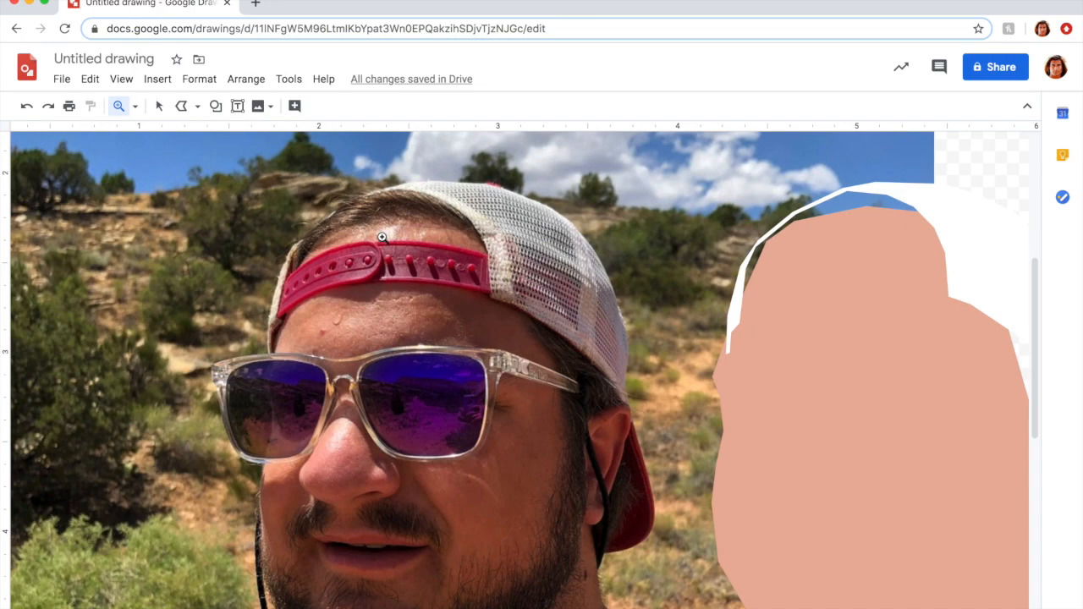
{"action": "left_click", "coordinate": [382, 238]}
{"action": "left_click", "coordinate": [380, 243]}
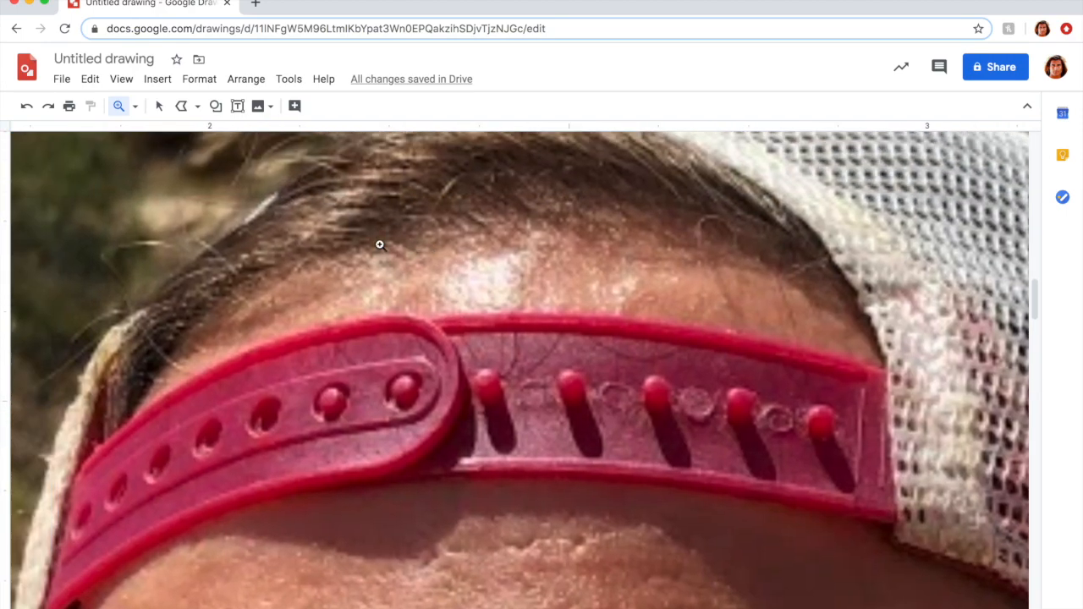
{"action": "left_click", "coordinate": [181, 107]}
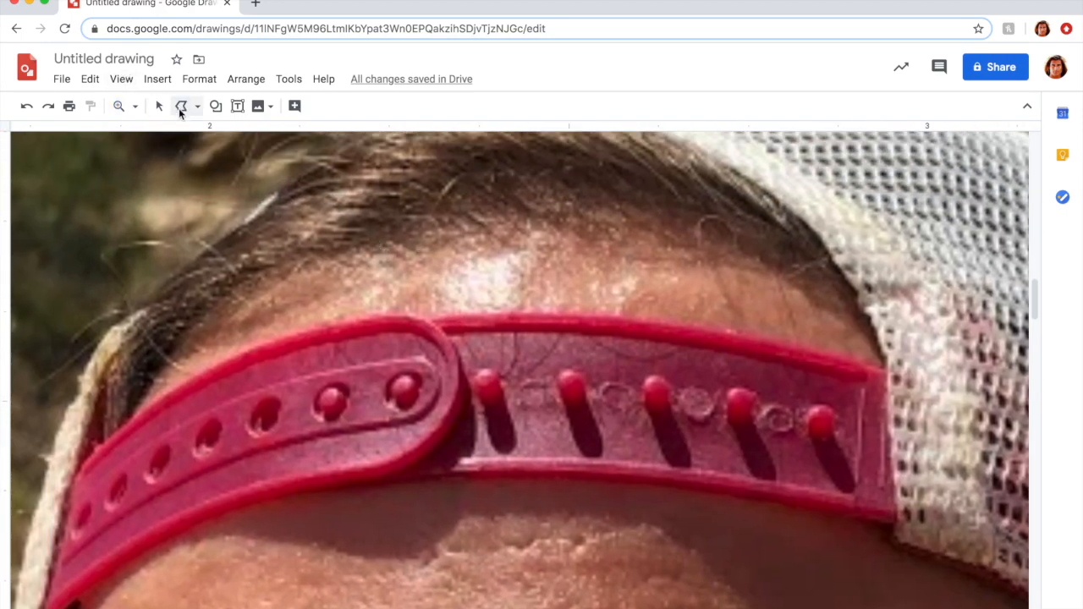
{"action": "scroll", "coordinate": [186, 292], "scroll_direction": "up", "scroll_amount": 2}
{"action": "left_click", "coordinate": [180, 109]}
{"action": "left_click", "coordinate": [180, 108]}
{"action": "mouse_move", "coordinate": [105, 586]}
{"action": "left_mouse_down"}
{"action": "mouse_move", "coordinate": [105, 501]}
{"action": "mouse_move", "coordinate": [140, 463]}
{"action": "left_mouse_up"}
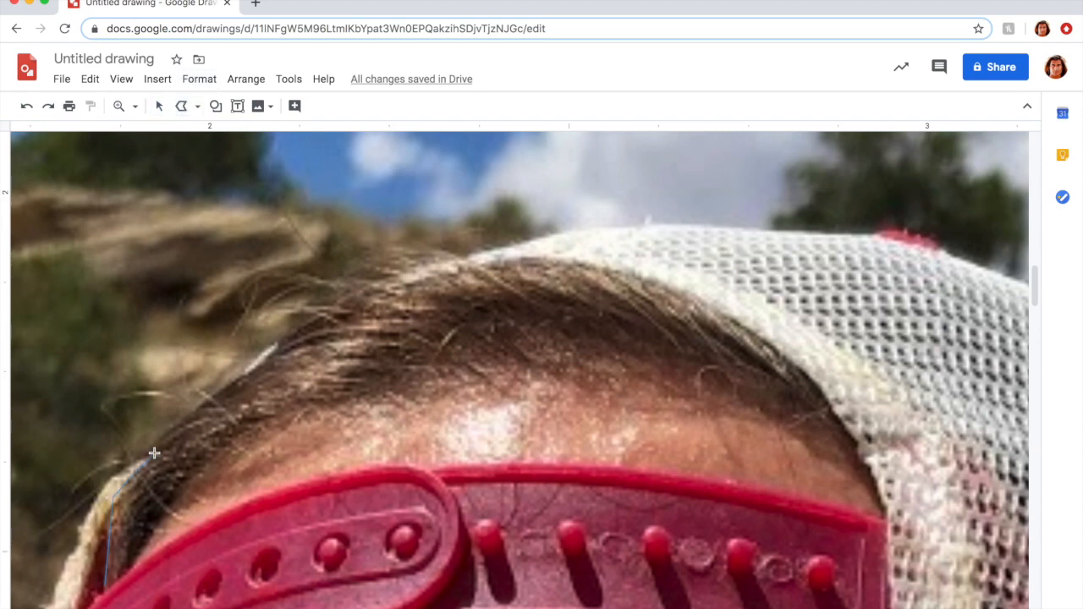
{"action": "left_click", "coordinate": [179, 422]}
{"action": "left_click_drag", "start_coordinate": [225, 394], "coordinate": [352, 303]}
{"action": "mouse_move", "coordinate": [396, 269]}
{"action": "left_mouse_down"}
{"action": "mouse_move", "coordinate": [511, 281]}
{"action": "mouse_move", "coordinate": [460, 254]}
{"action": "mouse_move", "coordinate": [459, 264]}
{"action": "mouse_move", "coordinate": [549, 263]}
{"action": "mouse_move", "coordinate": [697, 305]}
{"action": "left_mouse_up"}
Continue the polyline down to the hair's far end and back along the hairline, closing it at the starting point.
{"action": "mouse_move", "coordinate": [811, 399]}
{"action": "left_mouse_down"}
{"action": "mouse_move", "coordinate": [815, 384]}
{"action": "mouse_move", "coordinate": [847, 426]}
{"action": "mouse_move", "coordinate": [706, 402]}
{"action": "mouse_move", "coordinate": [680, 378]}
{"action": "mouse_move", "coordinate": [456, 373]}
{"action": "mouse_move", "coordinate": [362, 391]}
{"action": "left_mouse_up"}
{"action": "left_click_drag", "start_coordinate": [274, 419], "coordinate": [185, 477]}
{"action": "left_click_drag", "start_coordinate": [141, 537], "coordinate": [105, 585]}
Make the hair shape's outline transparent and fill it with the darkest red-brown of the palette.
{"action": "left_click", "coordinate": [320, 110]}
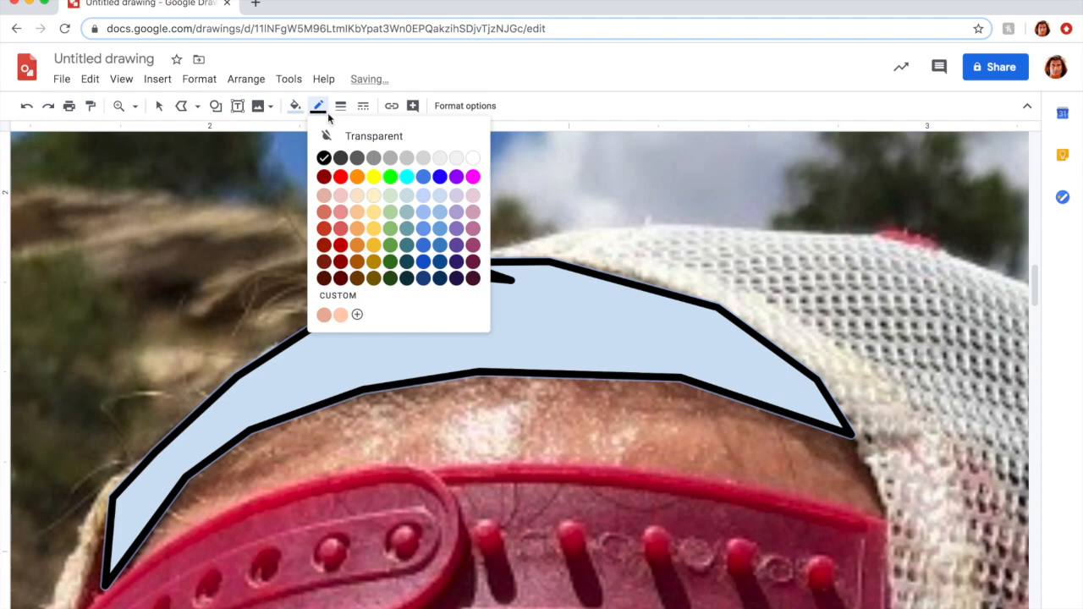
{"action": "left_click", "coordinate": [355, 130]}
{"action": "left_click", "coordinate": [301, 109]}
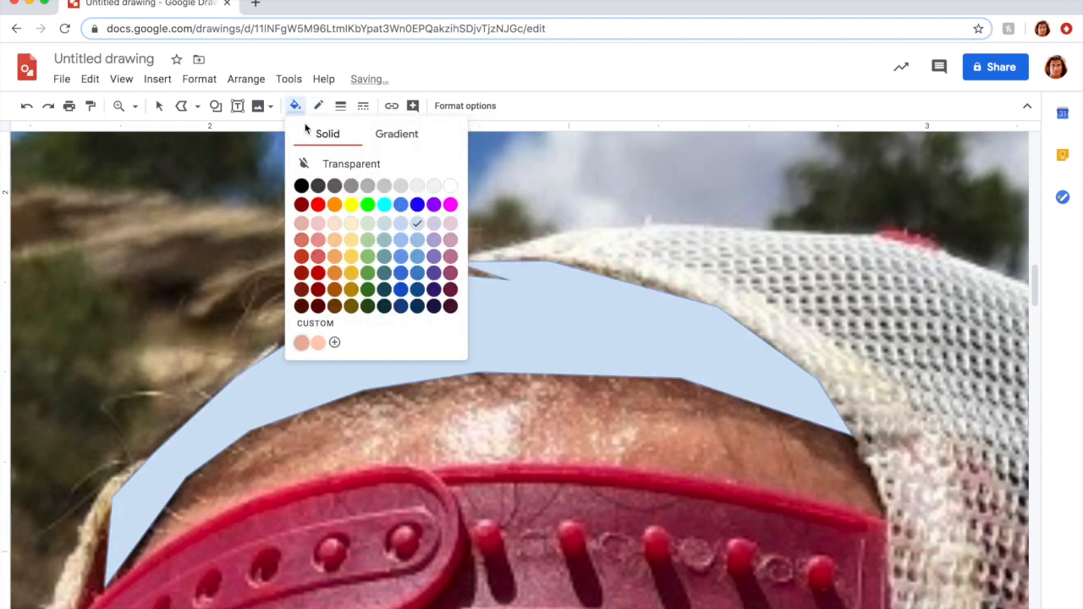
{"action": "left_click", "coordinate": [303, 289]}
{"action": "left_click", "coordinate": [296, 107]}
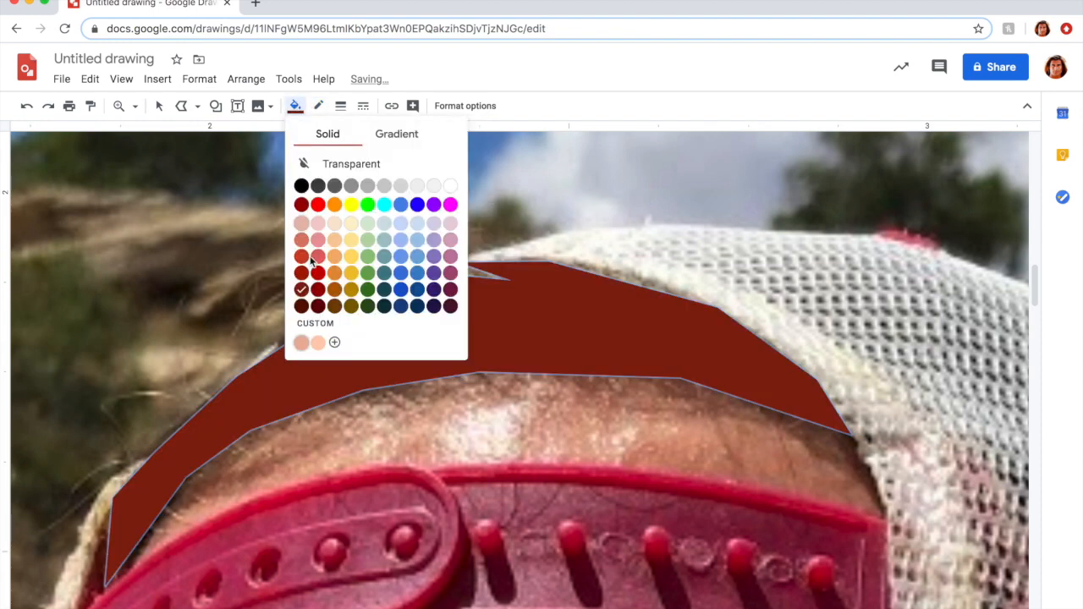
{"action": "left_click", "coordinate": [300, 306]}
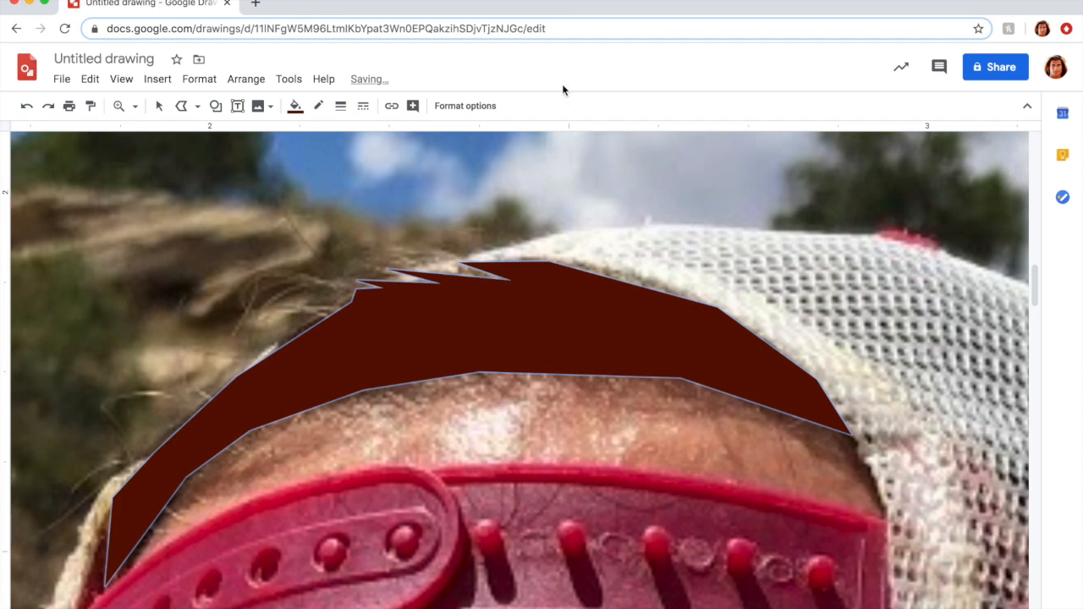
Move the hair shape off the photo into the opening between the white cap and the face shape, and deselect it.
{"action": "left_click", "coordinate": [119, 106]}
{"action": "left_click", "coordinate": [413, 347], "text": "shift"}
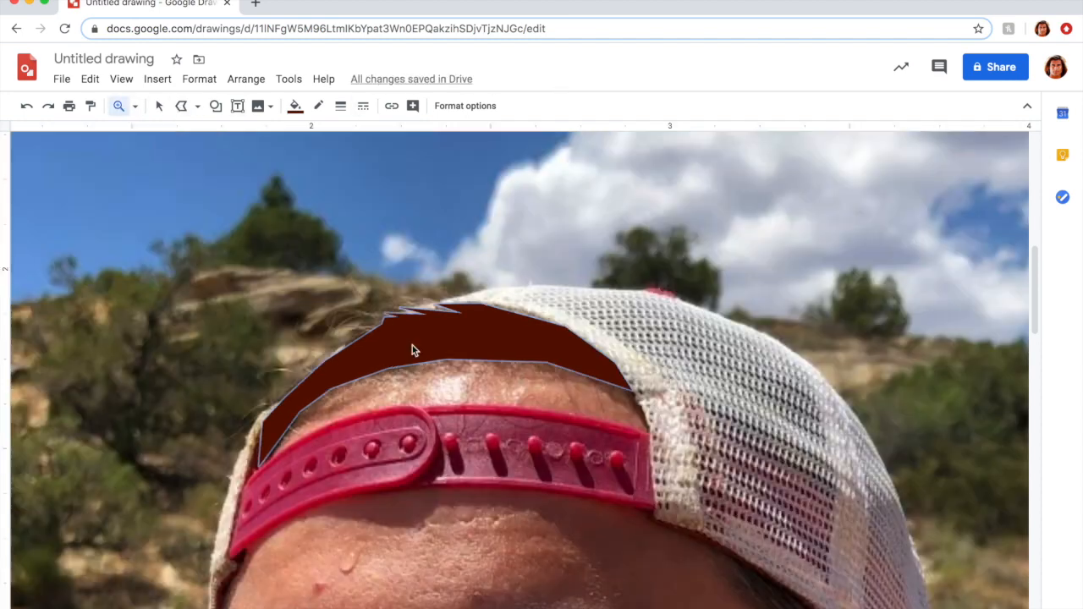
{"action": "left_click", "coordinate": [413, 345], "text": "shift"}
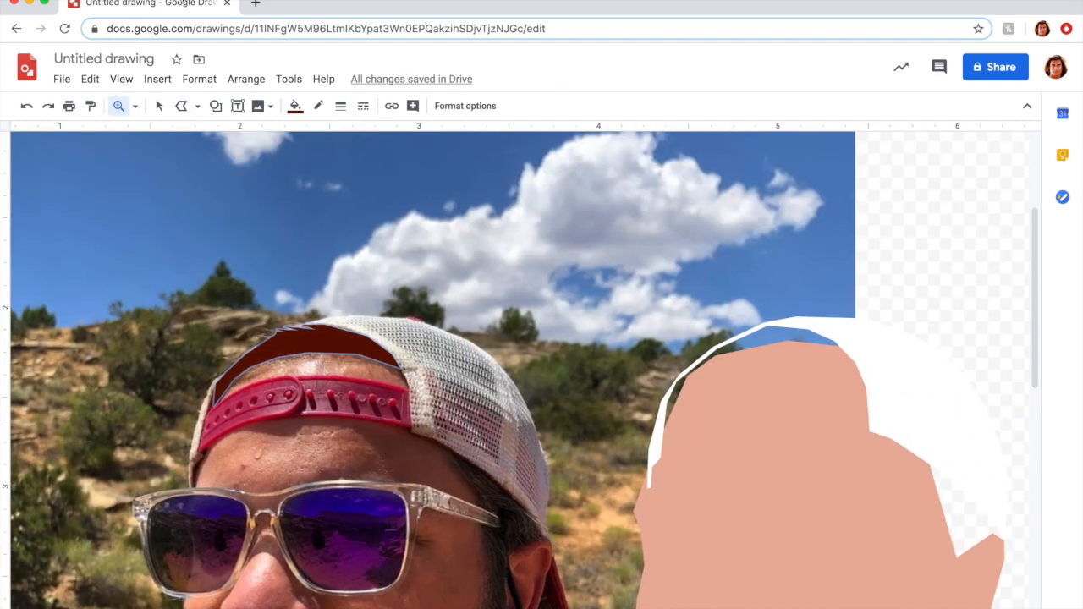
{"action": "left_click", "coordinate": [160, 106]}
{"action": "left_click", "coordinate": [380, 340]}
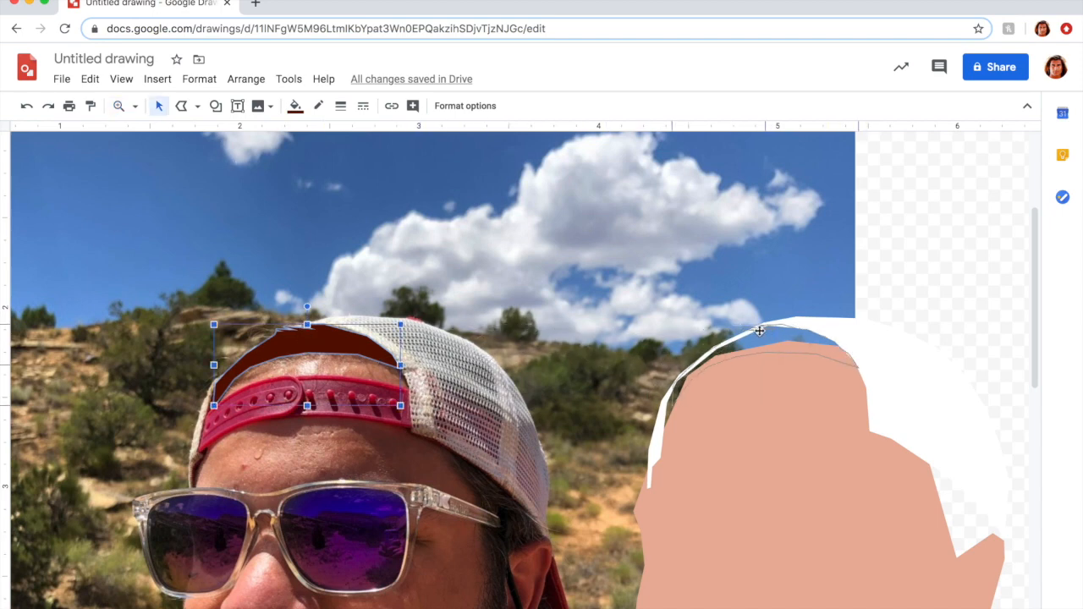
{"action": "left_click_drag", "start_coordinate": [756, 330], "coordinate": [757, 332]}
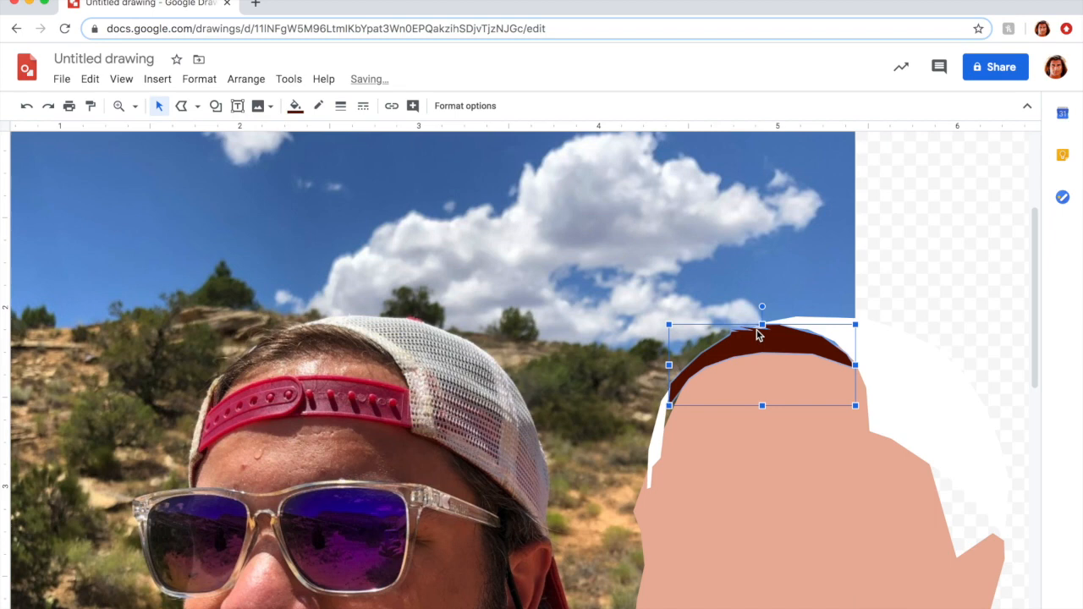
{"action": "left_click", "coordinate": [907, 236]}
Start a polyline at the upper corner of the red cap strap's left end and trace down that end.
{"action": "scroll", "coordinate": [469, 317], "scroll_direction": "right", "scroll_amount": 2}
{"action": "scroll", "coordinate": [469, 317], "scroll_direction": "down", "scroll_amount": 1}
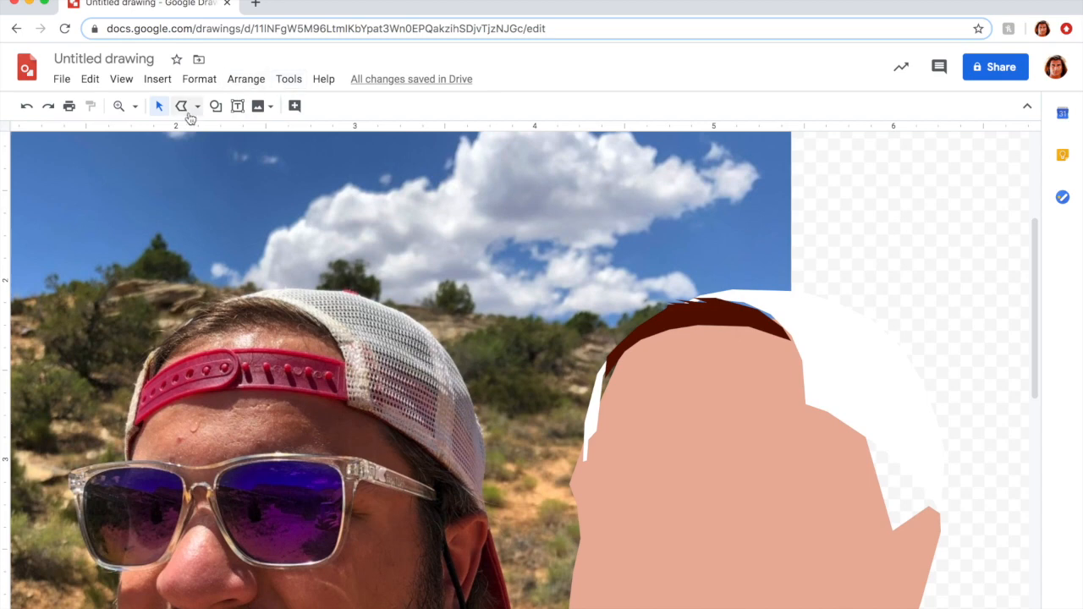
{"action": "left_click", "coordinate": [119, 107]}
{"action": "left_click", "coordinate": [180, 393]}
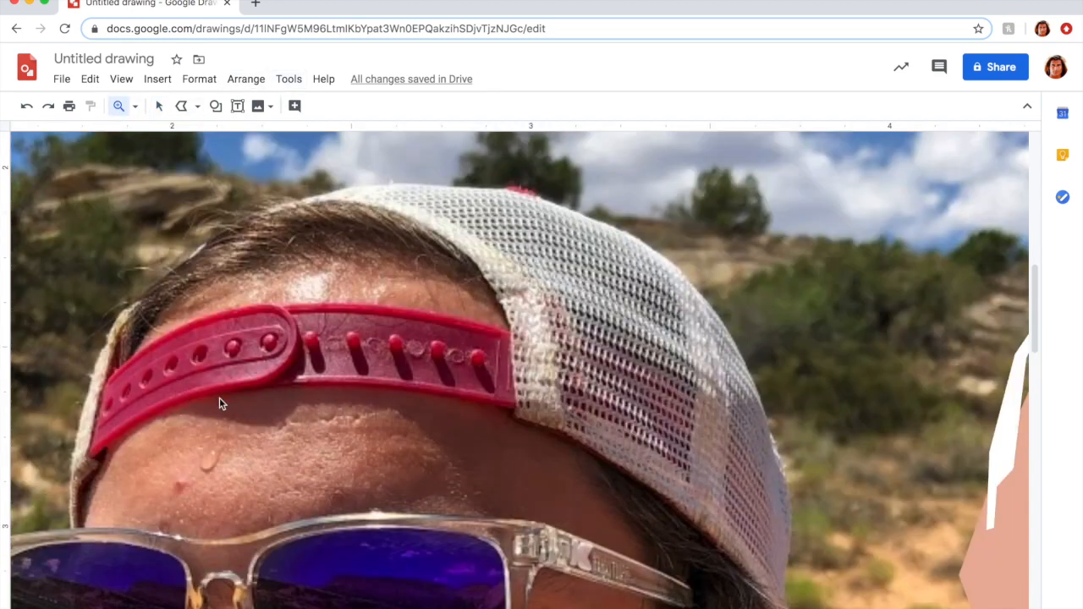
{"action": "left_click", "coordinate": [190, 397]}
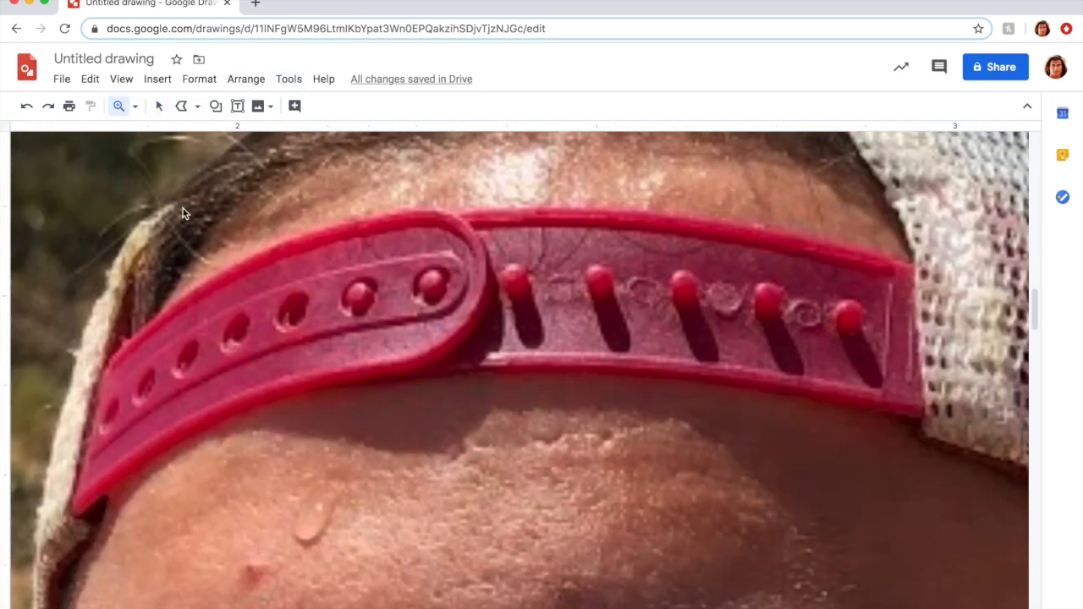
{"action": "left_click", "coordinate": [183, 107]}
{"action": "left_click", "coordinate": [102, 366]}
{"action": "left_click", "coordinate": [69, 509]}
{"action": "left_click", "coordinate": [75, 518]}
Continue the polyline along the strap's lower edge and up its right end beside the cap mesh.
{"action": "left_click", "coordinate": [182, 437]}
{"action": "left_click", "coordinate": [282, 395]}
{"action": "left_click", "coordinate": [379, 381]}
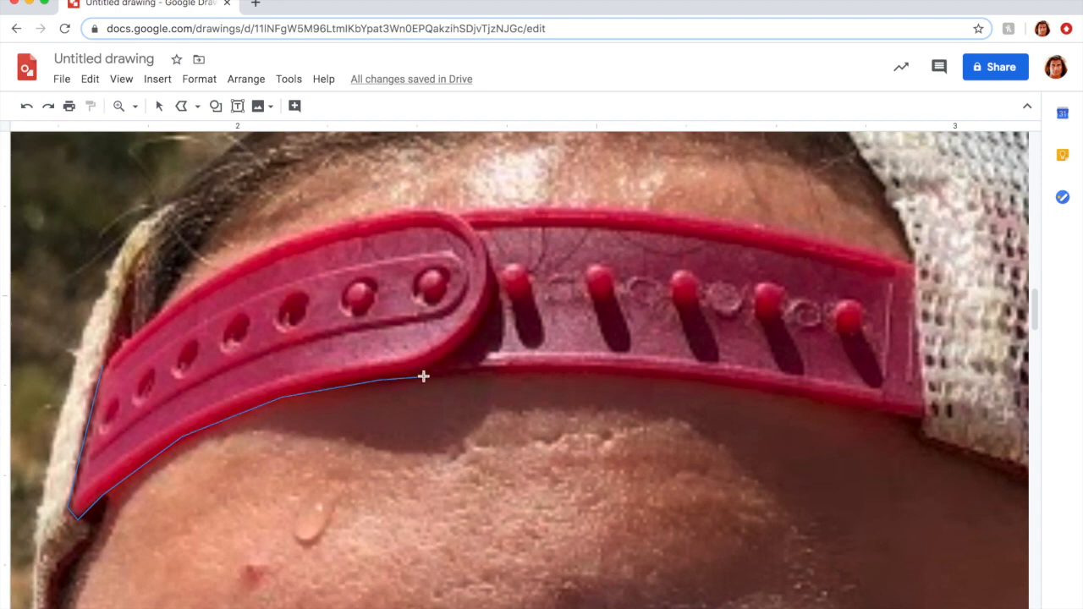
{"action": "left_click", "coordinate": [436, 374]}
{"action": "left_click", "coordinate": [604, 373]}
{"action": "left_click", "coordinate": [733, 385]}
{"action": "left_click", "coordinate": [926, 420]}
{"action": "left_click", "coordinate": [917, 265]}
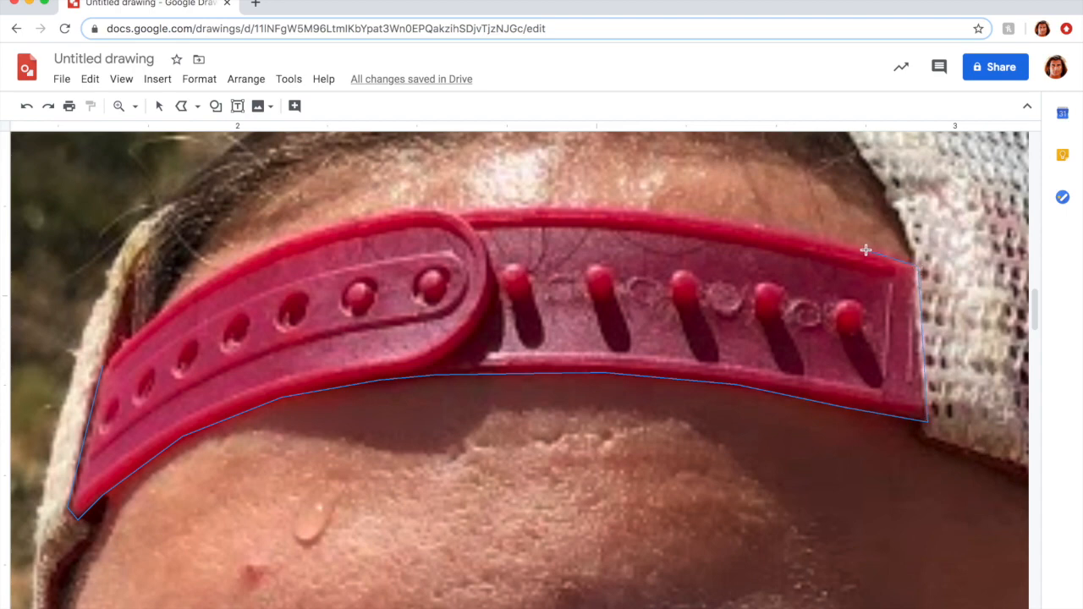
Trace back along the strap's upper edge and close the polyline at its starting point.
{"action": "left_click", "coordinate": [738, 223]}
{"action": "left_click", "coordinate": [627, 210]}
{"action": "left_click", "coordinate": [434, 207]}
{"action": "left_click", "coordinate": [269, 245]}
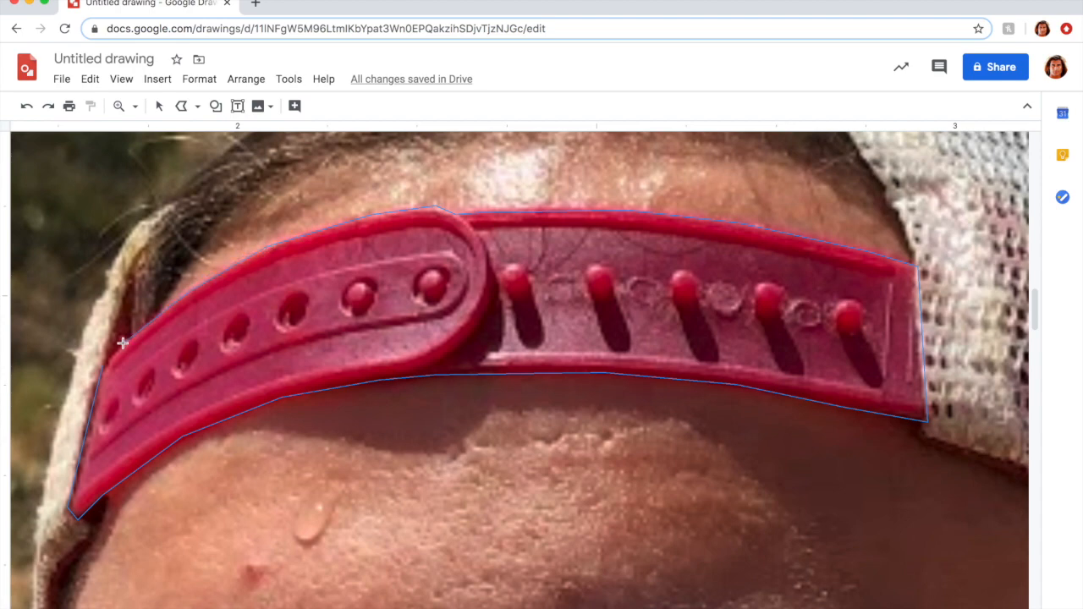
{"action": "left_click", "coordinate": [101, 366]}
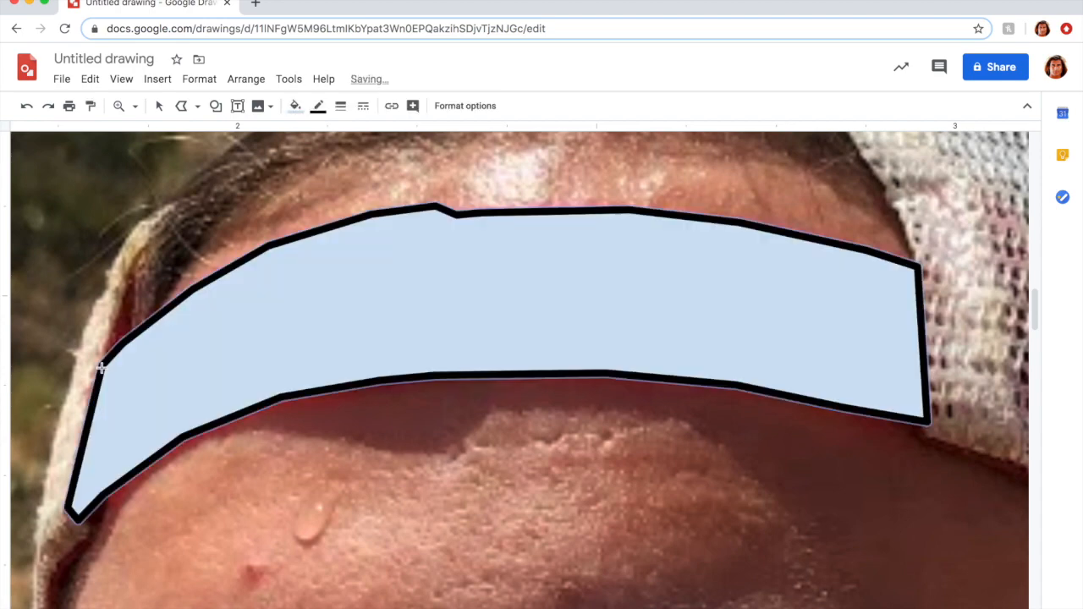
Make the strap shape's border transparent and fill it with dark red.
{"action": "left_click", "coordinate": [318, 106]}
{"action": "left_click", "coordinate": [356, 134]}
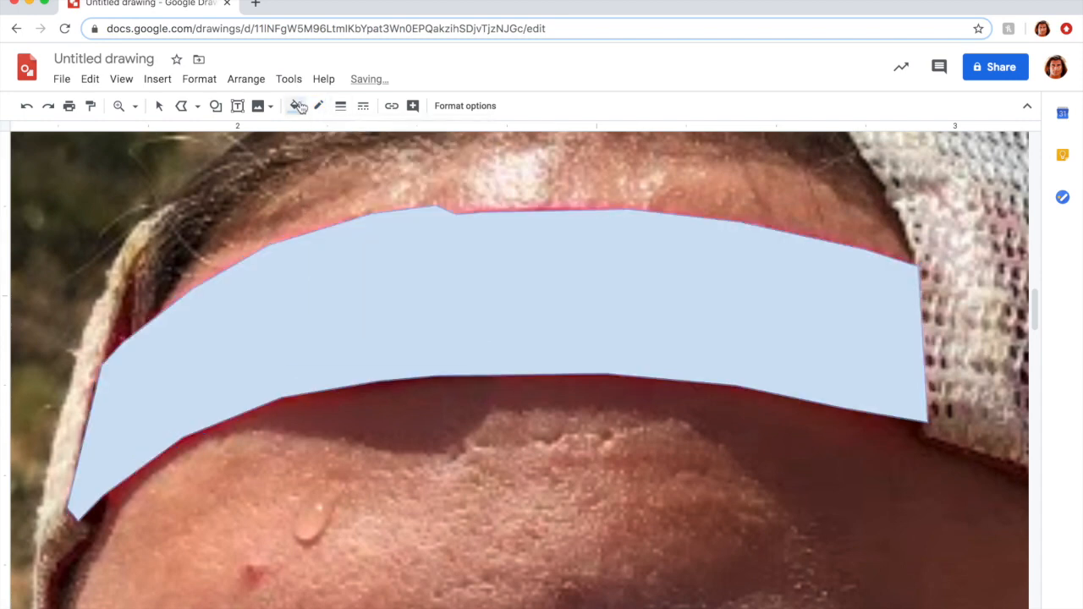
{"action": "left_click", "coordinate": [303, 105]}
{"action": "left_click", "coordinate": [305, 205]}
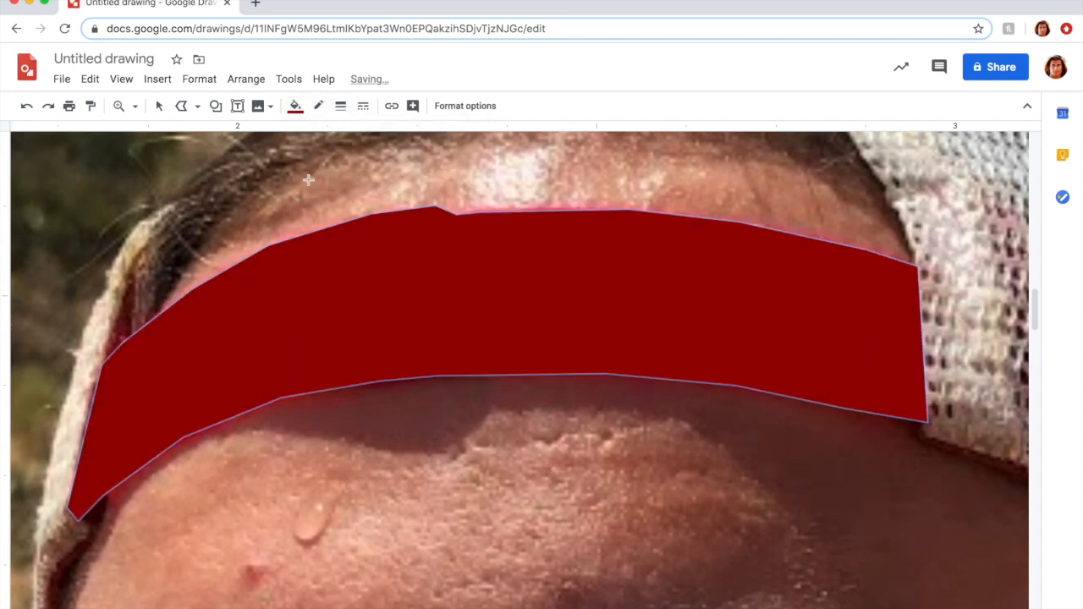
Move the dark red strap shape off the photo onto the cartoon's forehead, align it with the cap opening, and deselect it.
{"action": "left_click", "coordinate": [119, 106]}
{"action": "left_click", "coordinate": [480, 329], "text": "shift"}
{"action": "left_click", "coordinate": [480, 329], "text": "shift"}
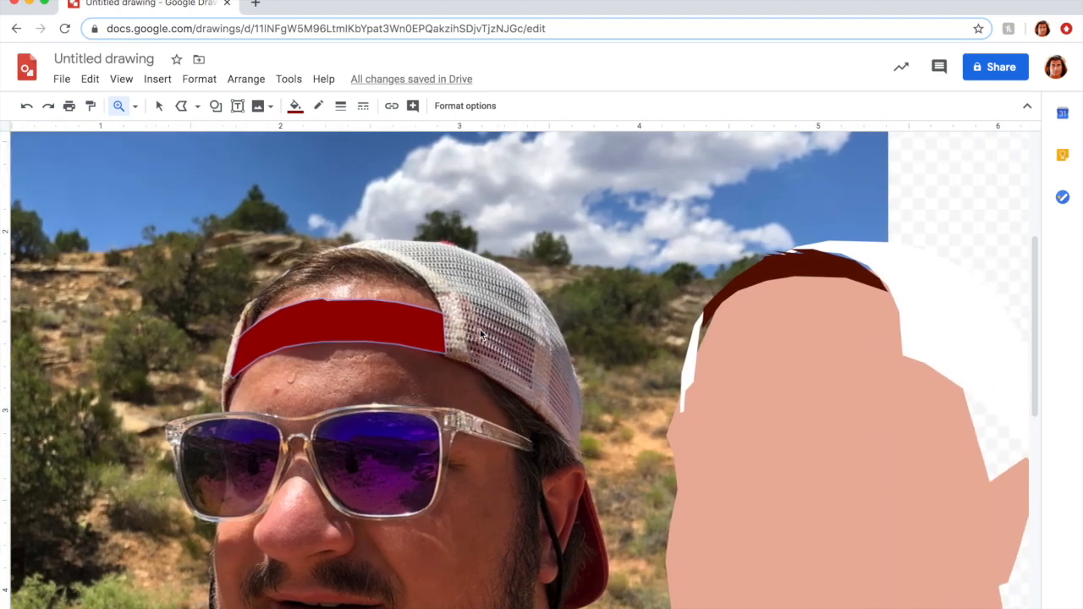
{"action": "left_click", "coordinate": [159, 106]}
{"action": "left_click", "coordinate": [386, 324]}
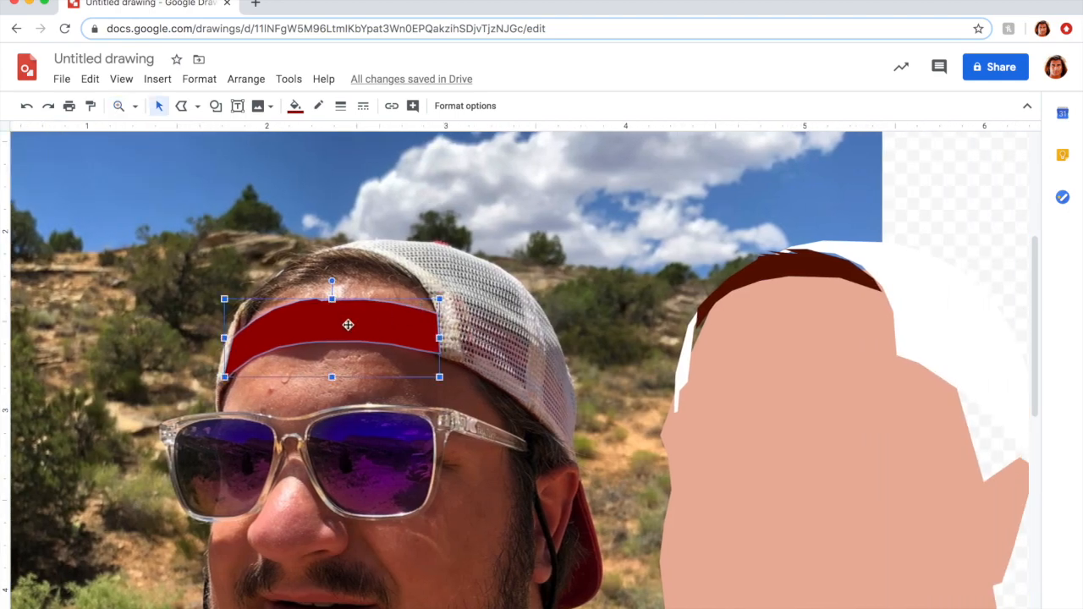
{"action": "left_click_drag", "start_coordinate": [349, 325], "coordinate": [809, 338]}
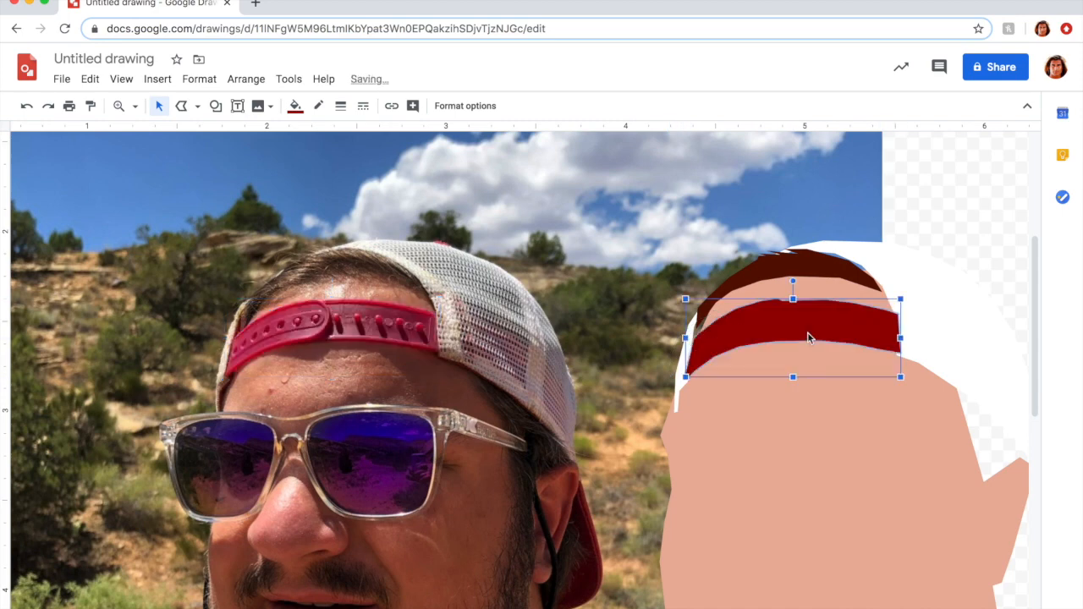
{"action": "left_click", "coordinate": [932, 160]}
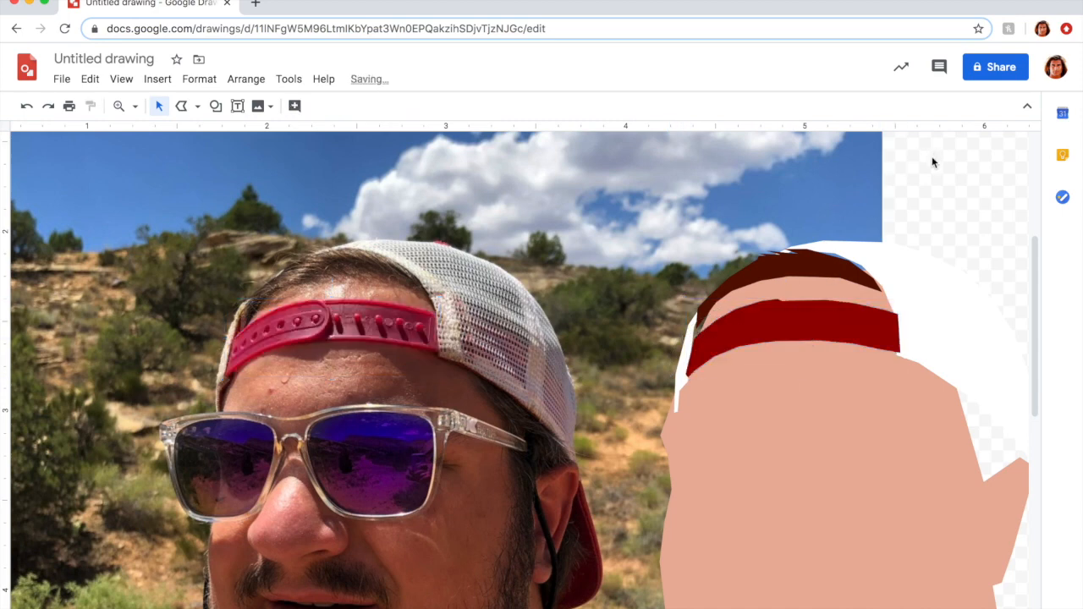
{"action": "left_click_drag", "start_coordinate": [875, 317], "coordinate": [871, 318]}
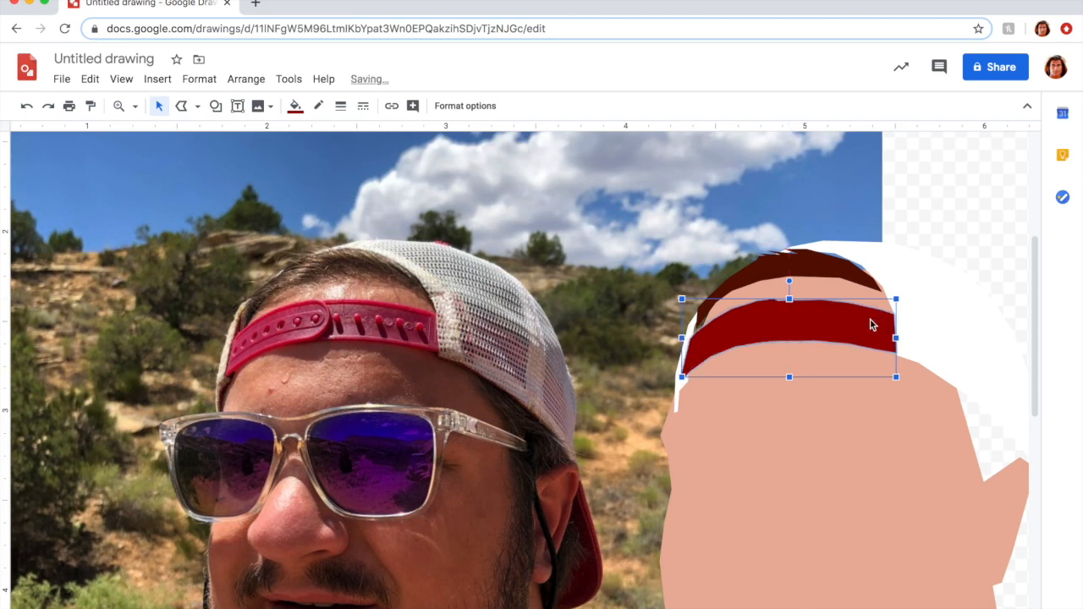
{"action": "left_click", "coordinate": [951, 220]}
Edit the points at the hair shape's lower left end so it extends down to the red strap and fills the gap beside the cap.
{"action": "scroll", "coordinate": [949, 220], "scroll_direction": "right", "scroll_amount": 2}
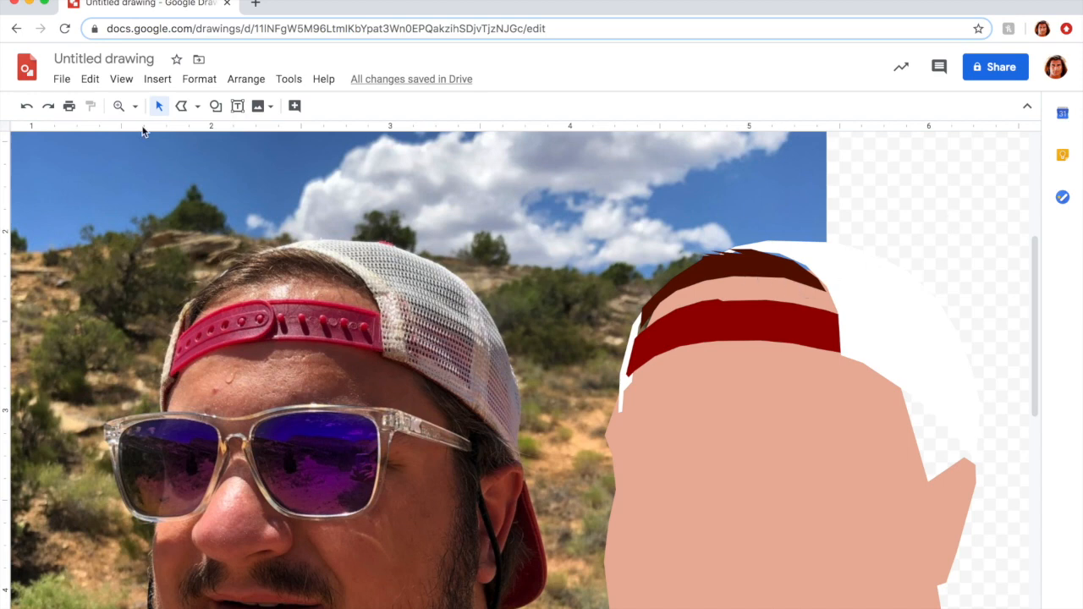
{"action": "left_click", "coordinate": [120, 105]}
{"action": "left_click", "coordinate": [663, 306]}
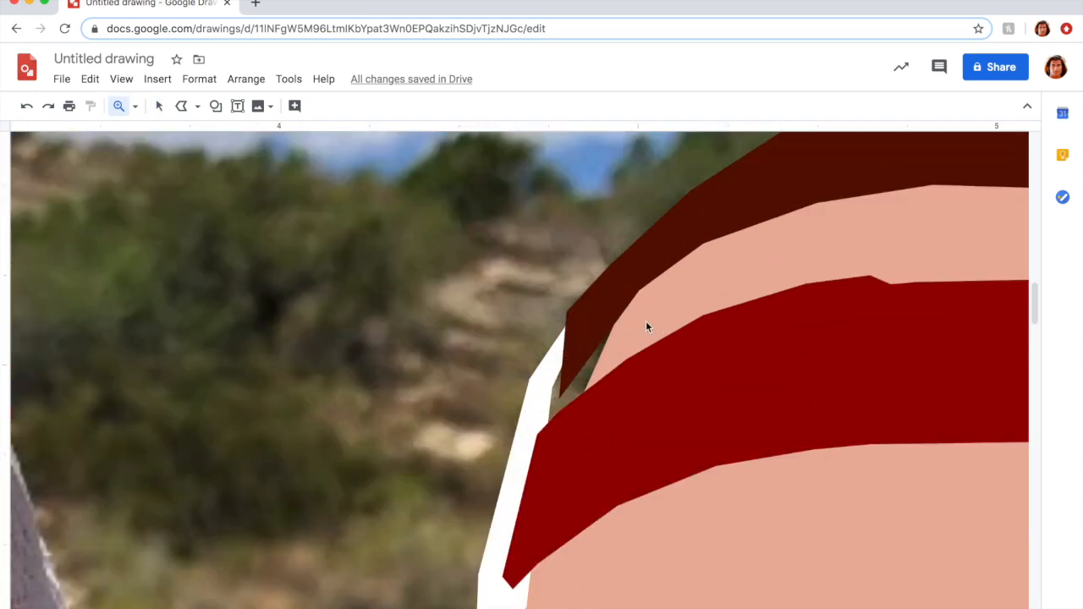
{"action": "key", "text": "Escape"}
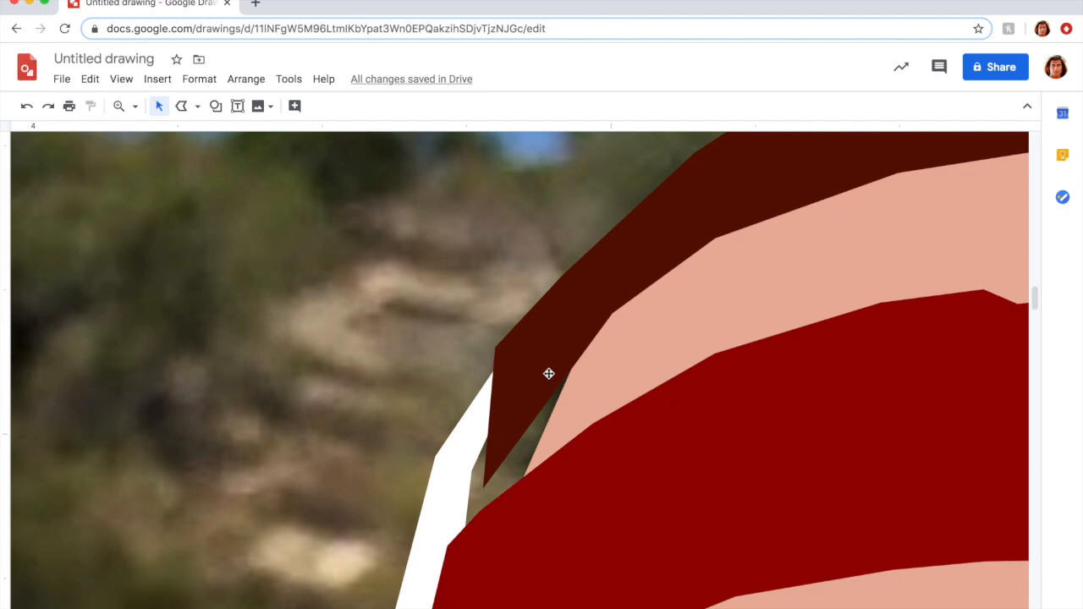
{"action": "double_click", "coordinate": [547, 379]}
{"action": "left_click", "coordinate": [538, 415]}
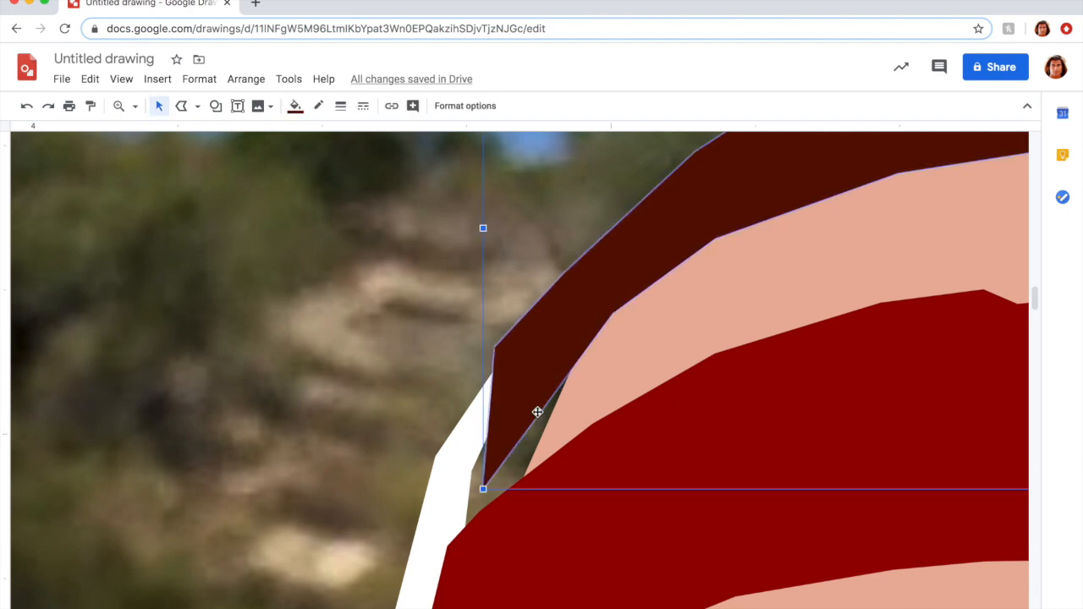
{"action": "double_click", "coordinate": [539, 396]}
{"action": "left_click_drag", "start_coordinate": [537, 415], "coordinate": [461, 535]}
Shorten the deepest notch in the hair shape's spiky upper edge by moving its inner point outward.
{"action": "scroll", "coordinate": [592, 429], "scroll_direction": "right", "scroll_amount": 5}
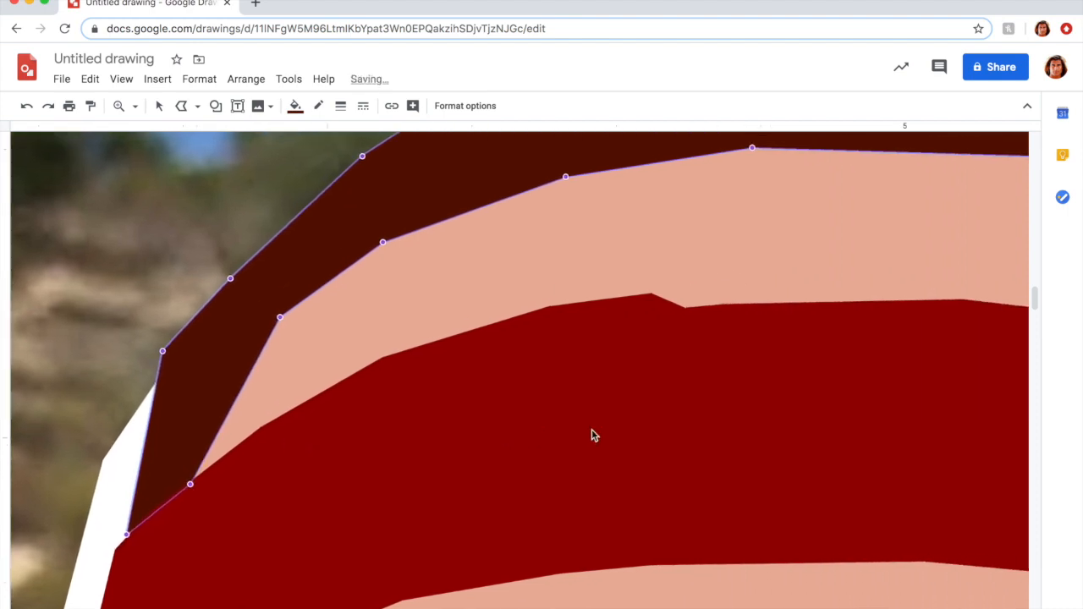
{"action": "scroll", "coordinate": [592, 429], "scroll_direction": "up", "scroll_amount": 10}
{"action": "scroll", "coordinate": [508, 279], "scroll_direction": "right", "scroll_amount": 1}
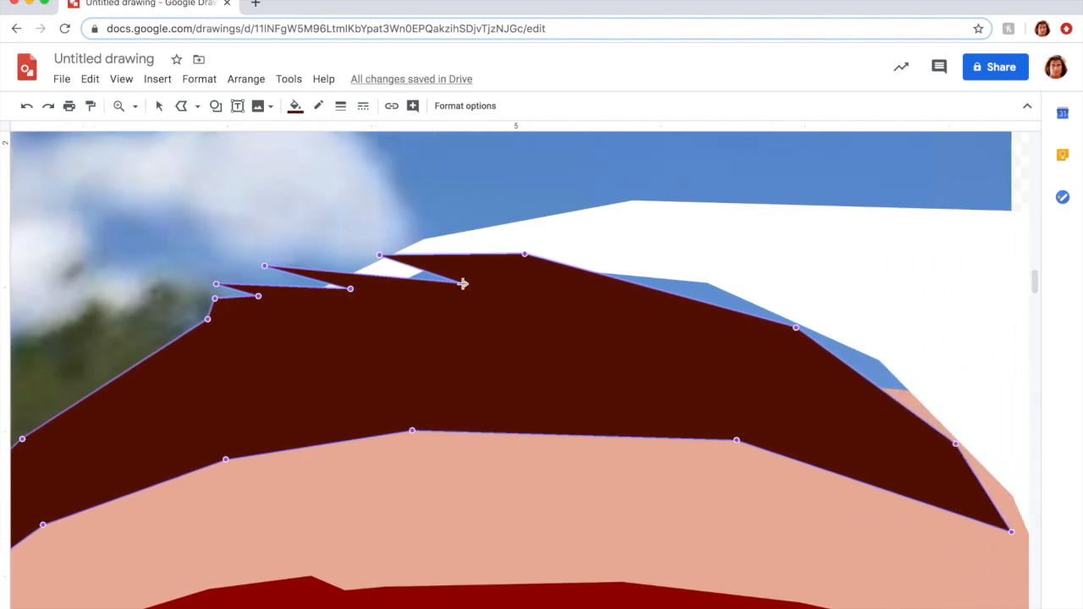
{"action": "left_click_drag", "start_coordinate": [462, 286], "coordinate": [411, 275]}
Move the hair shape's right-side points outward to cover the gaps along the white cap, and finish point editing.
{"action": "scroll", "coordinate": [532, 277], "scroll_direction": "right", "scroll_amount": 3}
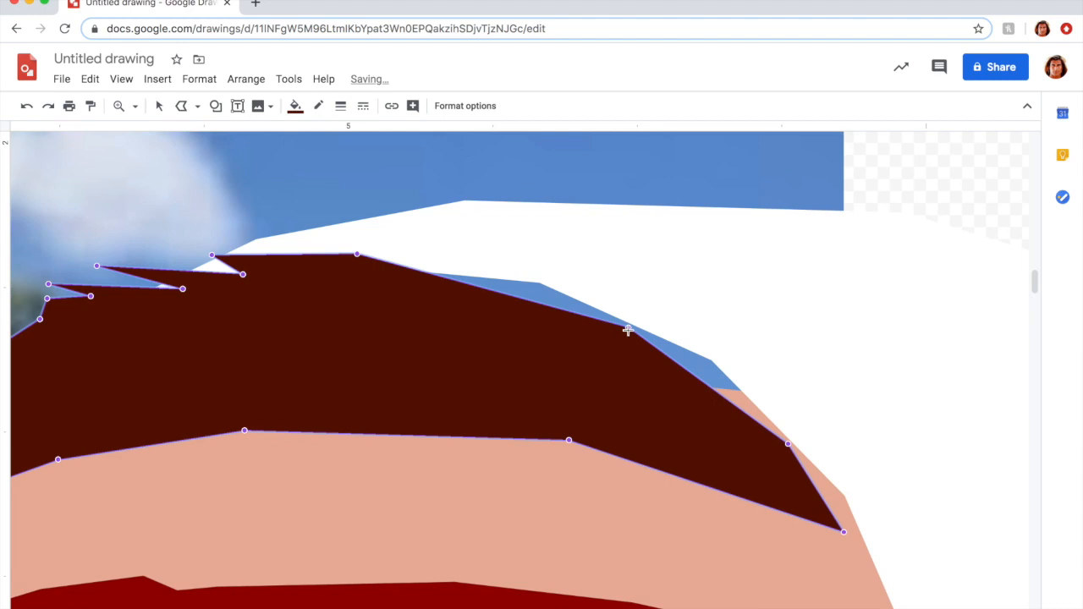
{"action": "left_click_drag", "start_coordinate": [628, 314], "coordinate": [635, 290]}
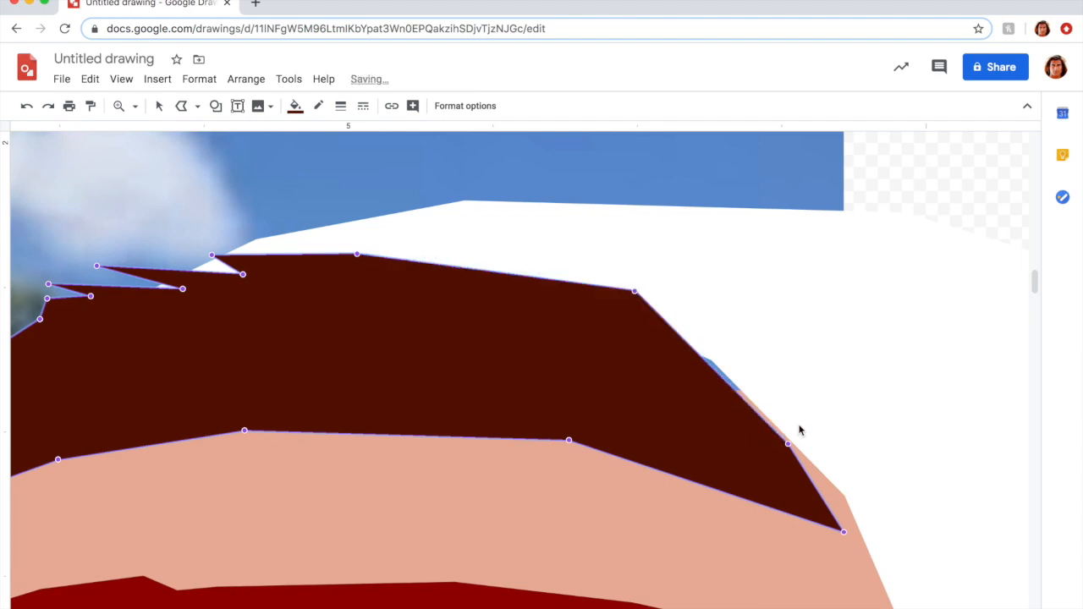
{"action": "left_click_drag", "start_coordinate": [785, 443], "coordinate": [817, 441]}
{"action": "left_click_drag", "start_coordinate": [845, 533], "coordinate": [863, 542]}
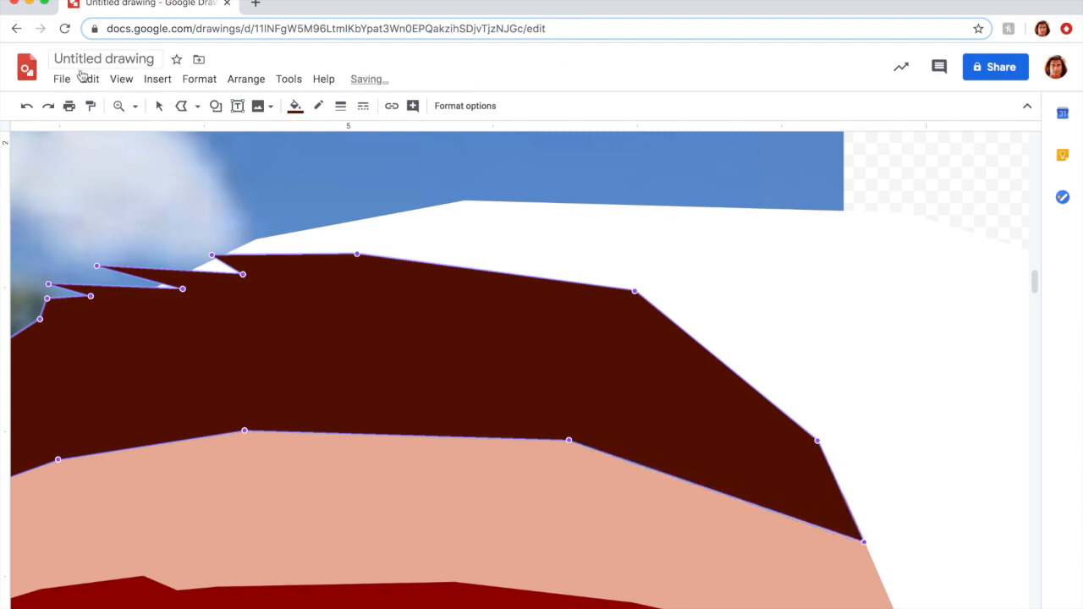
{"action": "left_click", "coordinate": [158, 105]}
Examine the cartoon beside the photo, select the photo, and enlarge the view around its sunglasses.
{"action": "left_click", "coordinate": [120, 106]}
{"action": "right_click", "coordinate": [346, 325]}
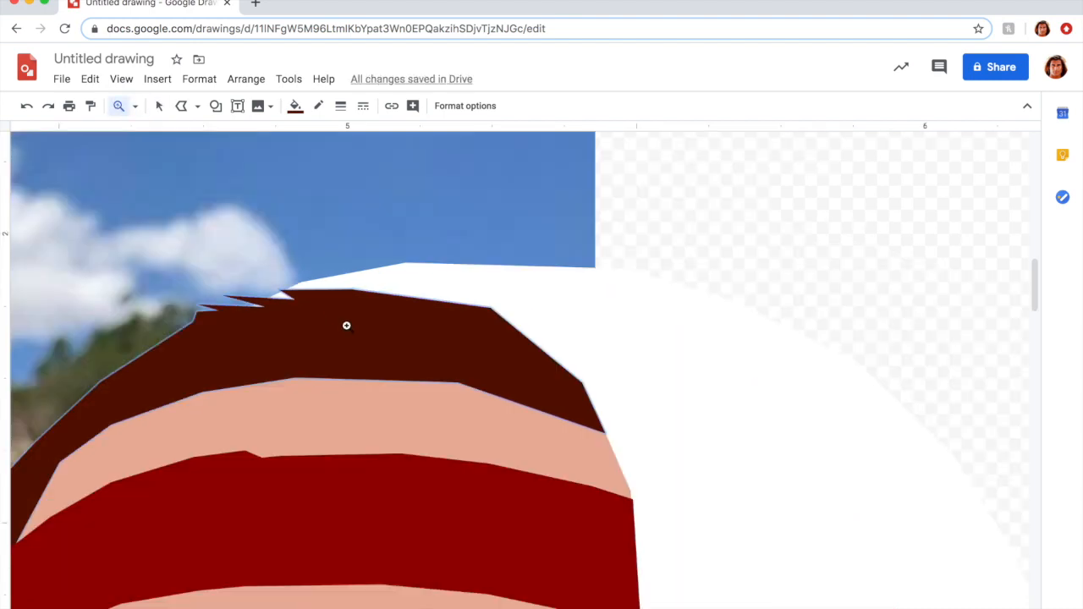
{"action": "right_click", "coordinate": [346, 326]}
{"action": "right_click", "coordinate": [346, 326]}
{"action": "scroll", "coordinate": [346, 326], "scroll_direction": "left", "scroll_amount": 5}
{"action": "scroll", "coordinate": [346, 326], "scroll_direction": "down", "scroll_amount": 2}
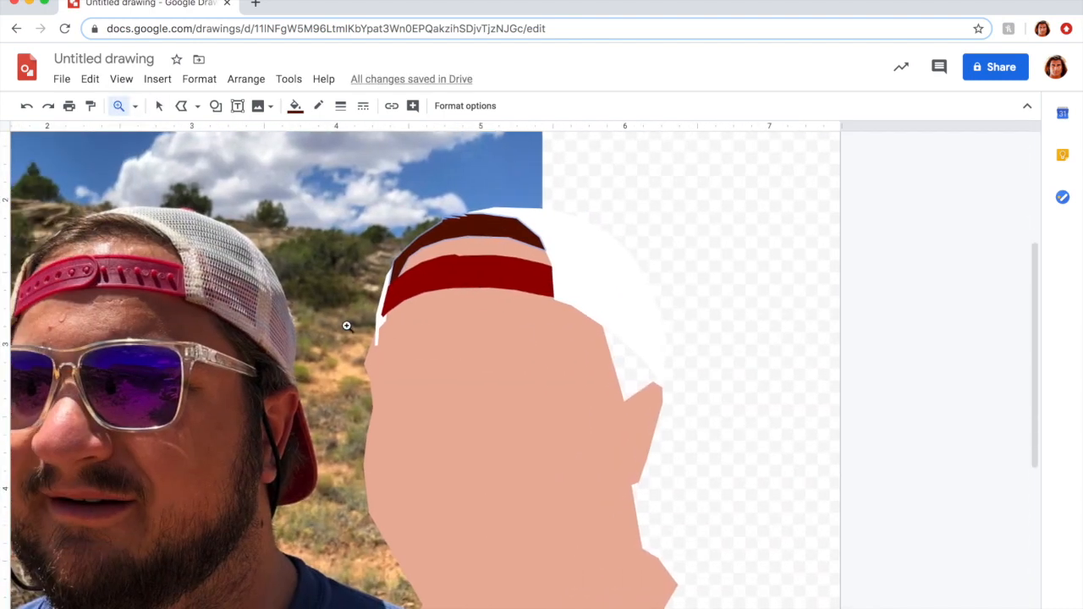
{"action": "scroll", "coordinate": [346, 325], "scroll_direction": "down", "scroll_amount": 2}
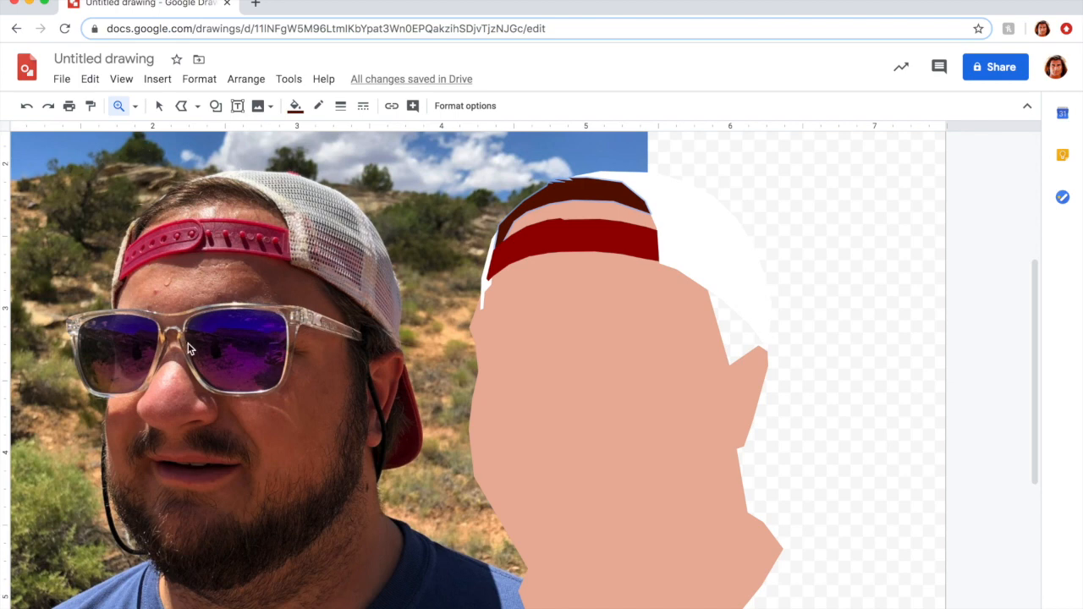
{"action": "left_click", "coordinate": [159, 106]}
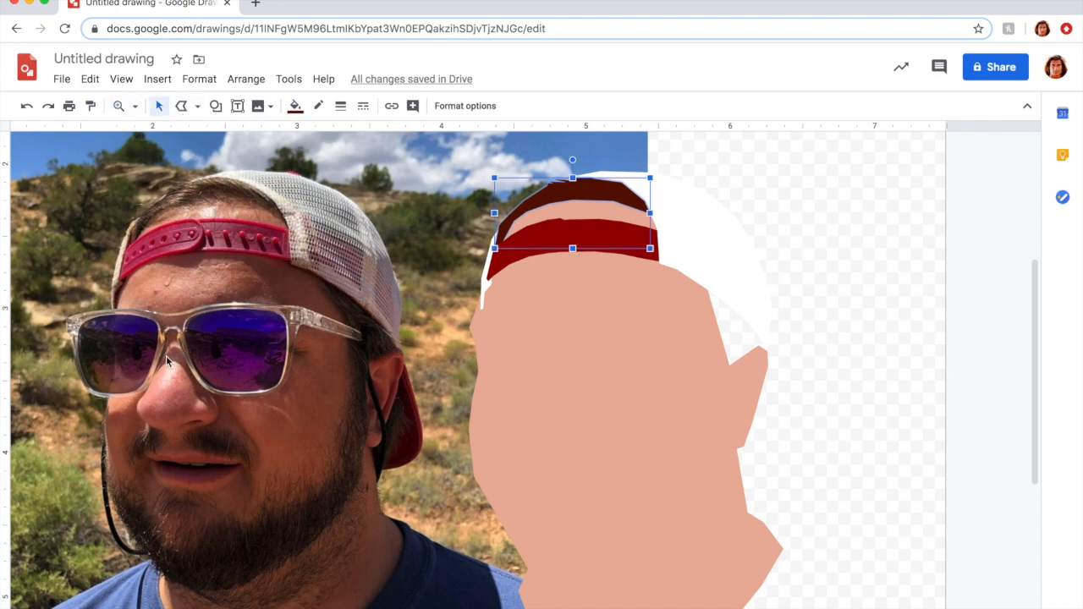
{"action": "left_click", "coordinate": [173, 344]}
{"action": "left_click", "coordinate": [120, 107]}
{"action": "left_click", "coordinate": [178, 362]}
{"action": "left_click", "coordinate": [179, 362]}
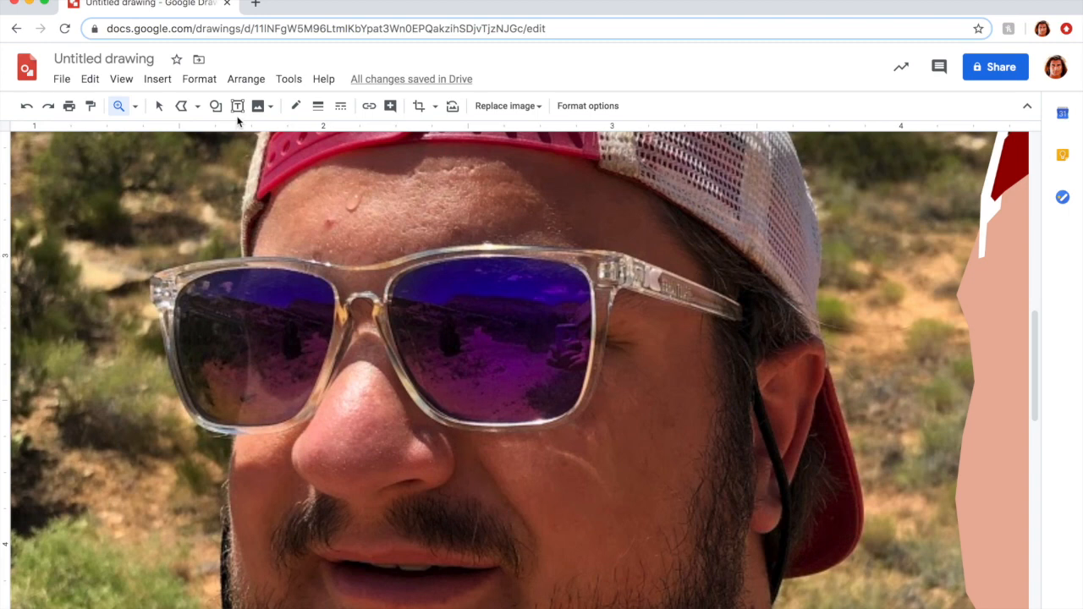
{"action": "left_click", "coordinate": [184, 110]}
{"action": "mouse_move", "coordinate": [197, 427]}
{"action": "left_mouse_down"}
{"action": "mouse_move", "coordinate": [255, 435]}
{"action": "mouse_move", "coordinate": [311, 418]}
{"action": "mouse_move", "coordinate": [345, 352]}
{"action": "mouse_move", "coordinate": [350, 307]}
{"action": "mouse_move", "coordinate": [372, 307]}
{"action": "left_mouse_up"}
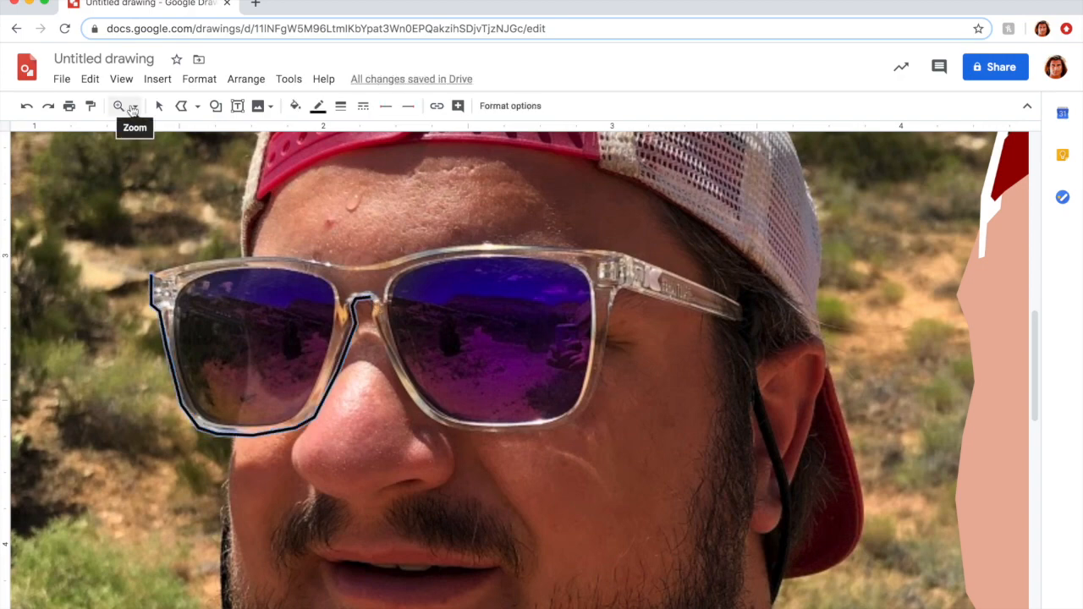
{"action": "key", "text": "super+z"}
Trace the sunglasses' full outer outline, including both rims, the nose bridge and the temple arm, as a closed polyline.
{"action": "scroll", "coordinate": [199, 262], "scroll_direction": "up", "scroll_amount": 2}
{"action": "scroll", "coordinate": [199, 262], "scroll_direction": "left", "scroll_amount": 2}
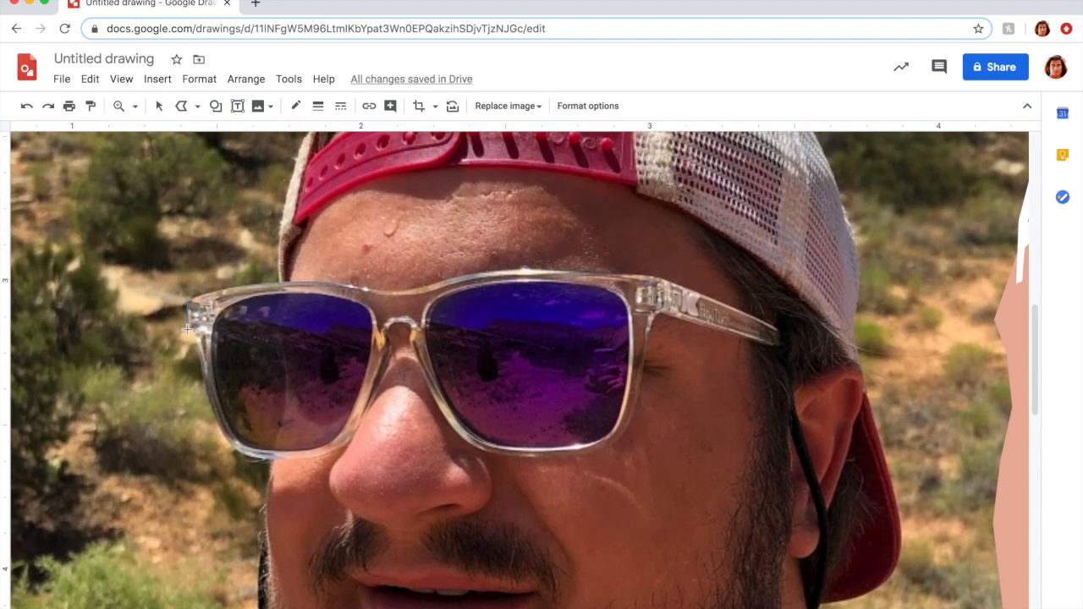
{"action": "left_click_drag", "start_coordinate": [193, 333], "coordinate": [217, 418]}
{"action": "left_click", "coordinate": [224, 439]}
{"action": "left_click_drag", "start_coordinate": [478, 450], "coordinate": [559, 458]}
{"action": "left_click_drag", "start_coordinate": [563, 461], "coordinate": [595, 456]}
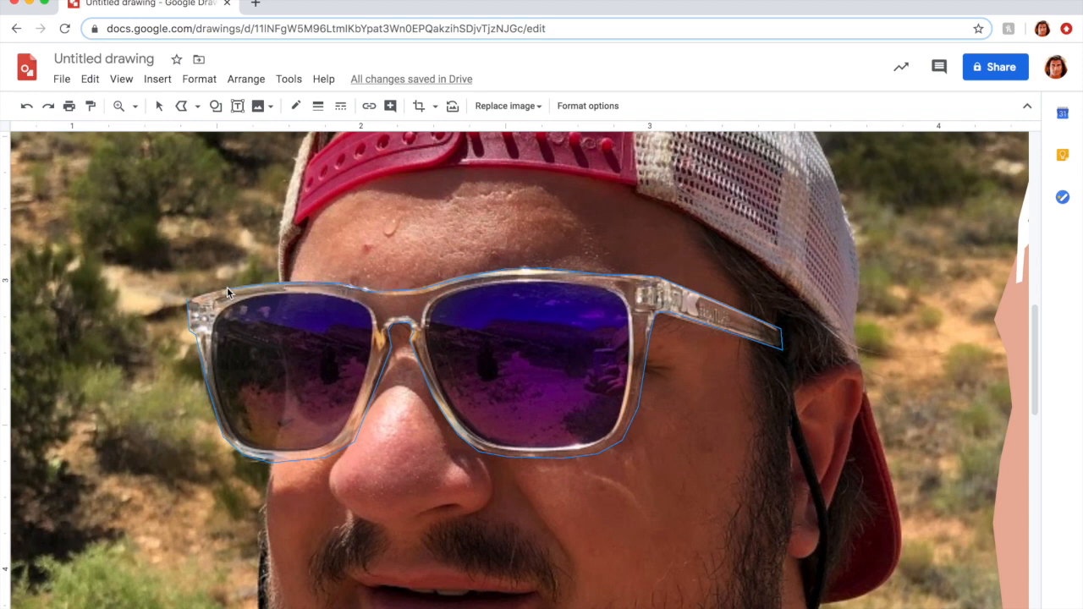
{"action": "left_click", "coordinate": [188, 298]}
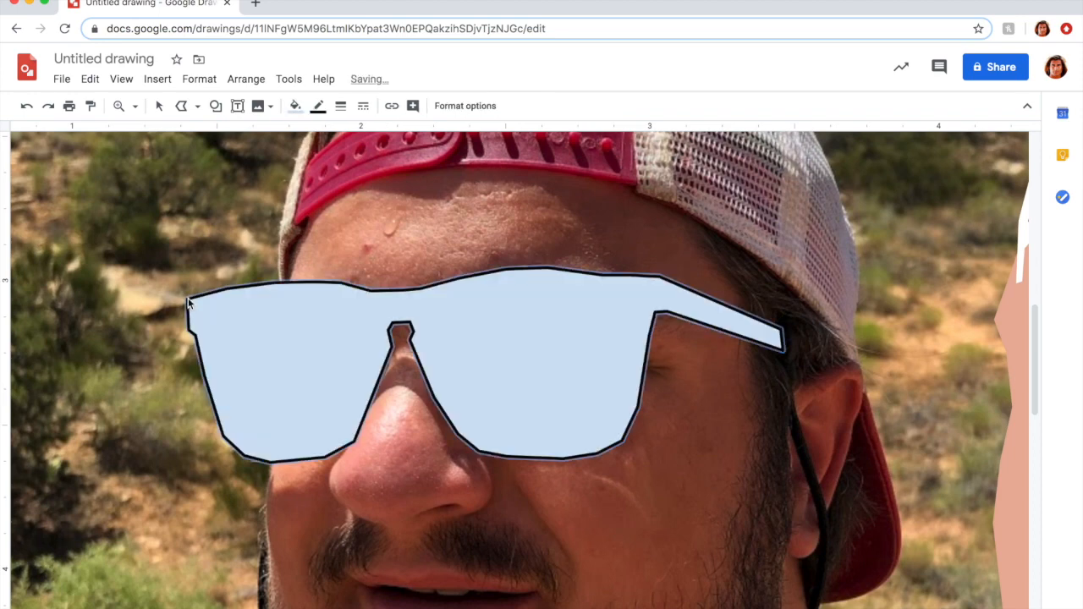
Make the sunglasses shape's border transparent and fill the shape with white.
{"action": "left_click", "coordinate": [319, 106]}
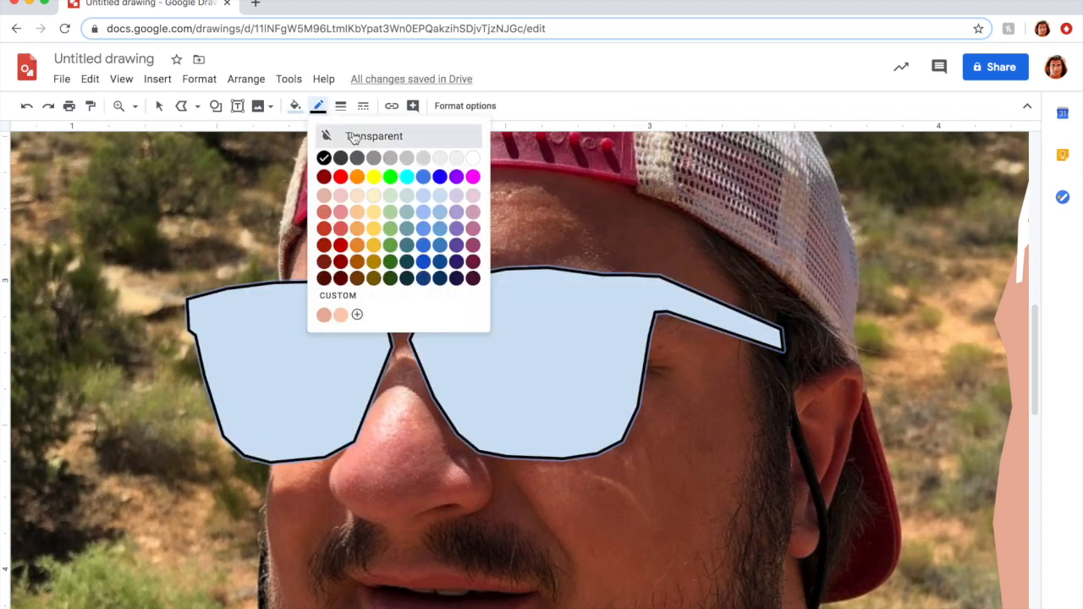
{"action": "left_click", "coordinate": [354, 137]}
{"action": "left_click", "coordinate": [295, 106]}
{"action": "left_click", "coordinate": [403, 166]}
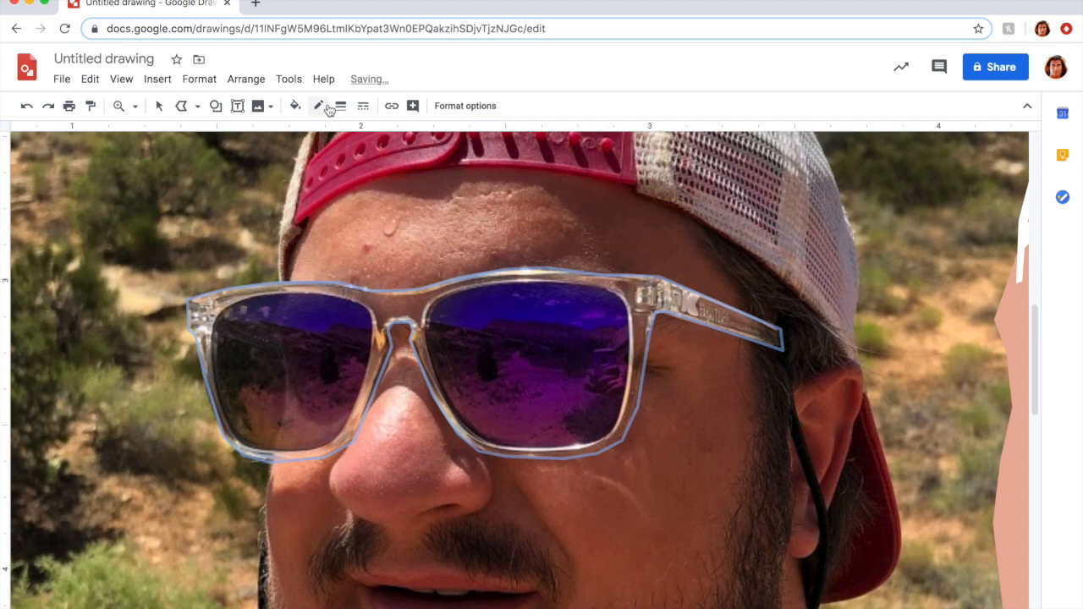
{"action": "left_click", "coordinate": [296, 106]}
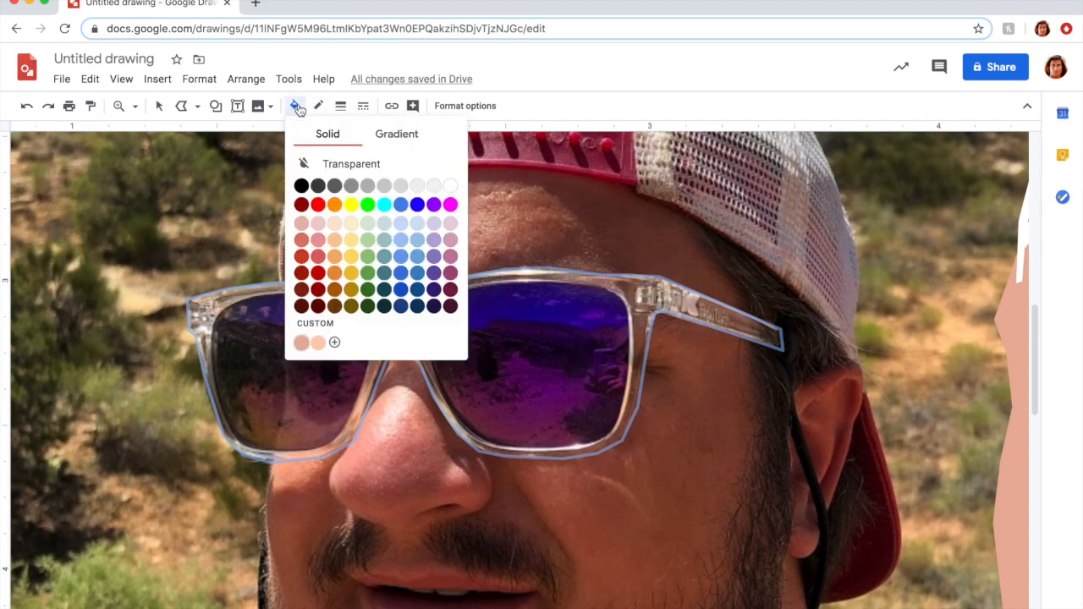
{"action": "left_click", "coordinate": [448, 185]}
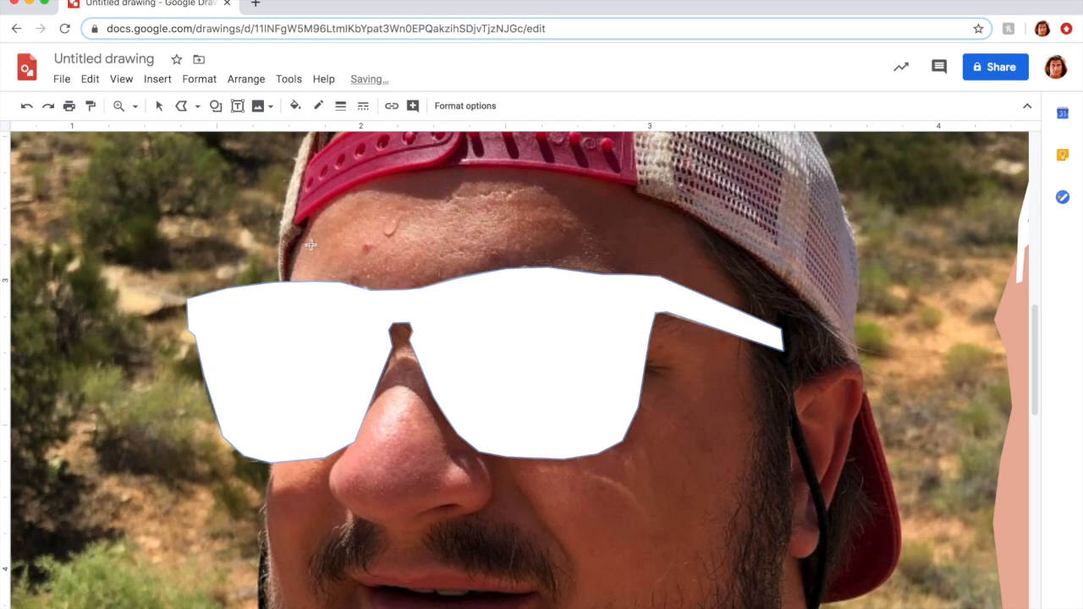
Change the sunglasses fill to the semi-transparent white custom colour #ffffff5b.
{"action": "left_click", "coordinate": [295, 106]}
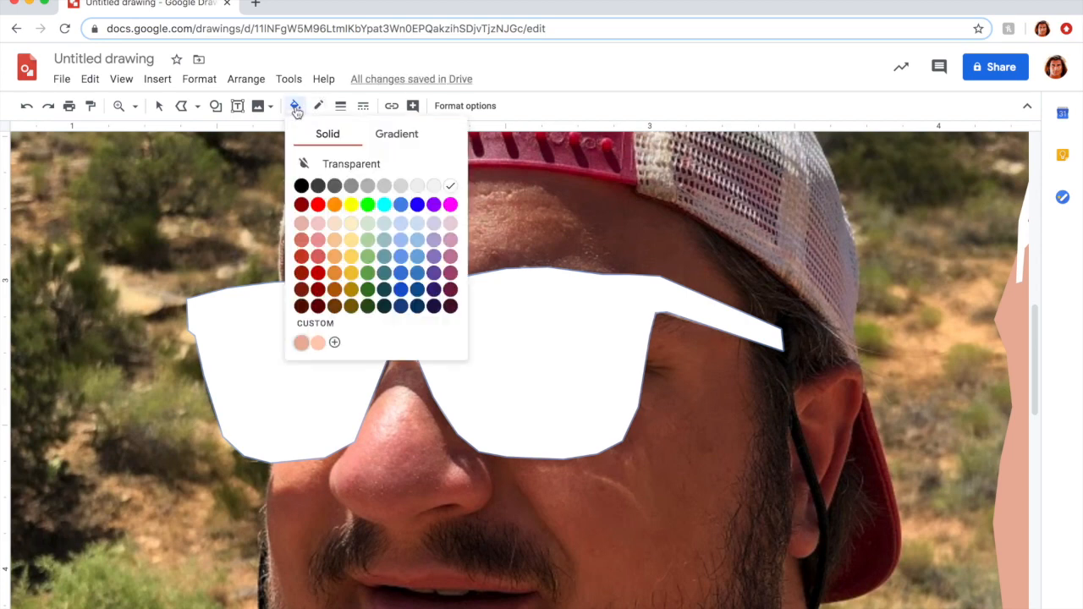
{"action": "left_click", "coordinate": [335, 340]}
{"action": "left_click_drag", "start_coordinate": [610, 435], "coordinate": [525, 429]}
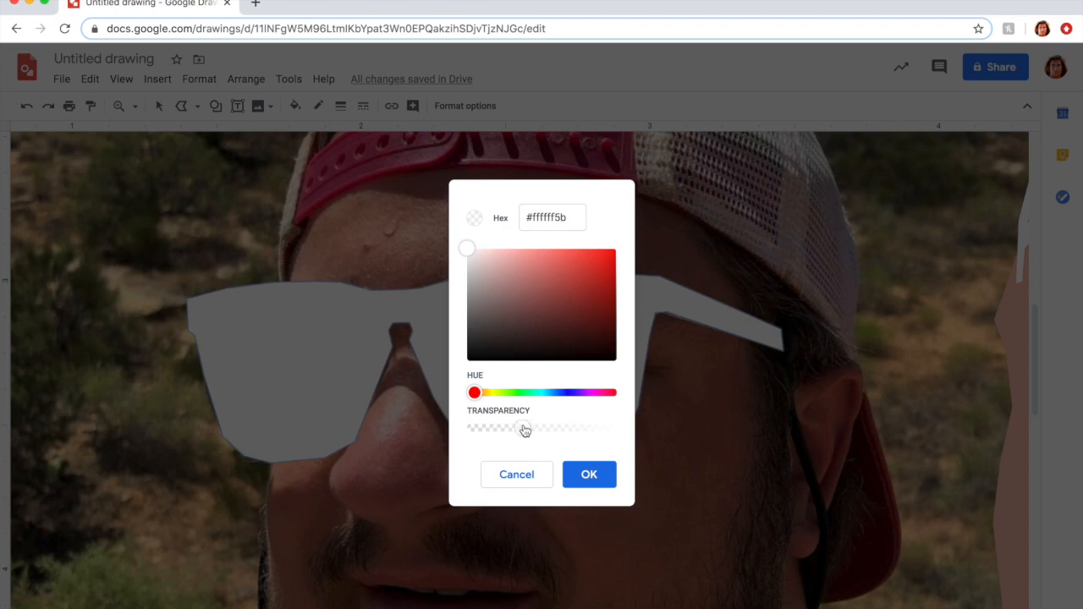
{"action": "left_click", "coordinate": [589, 474]}
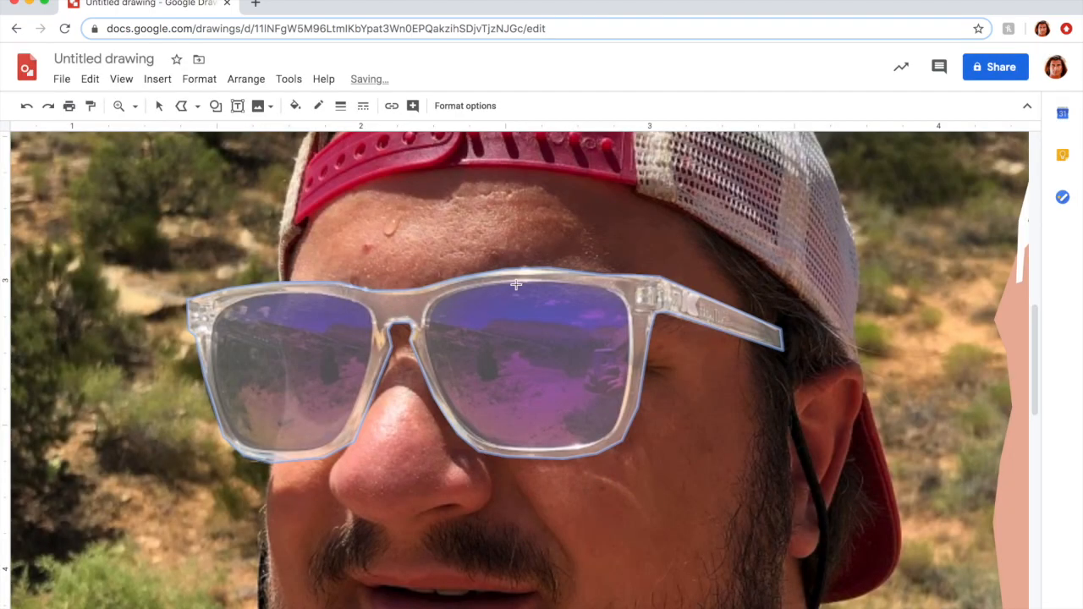
Move the translucent sunglasses shape from the photo onto the cartoon face below the red strap, and deselect it.
{"action": "scroll", "coordinate": [517, 285], "scroll_direction": "right", "scroll_amount": 2}
{"action": "left_click", "coordinate": [120, 106]}
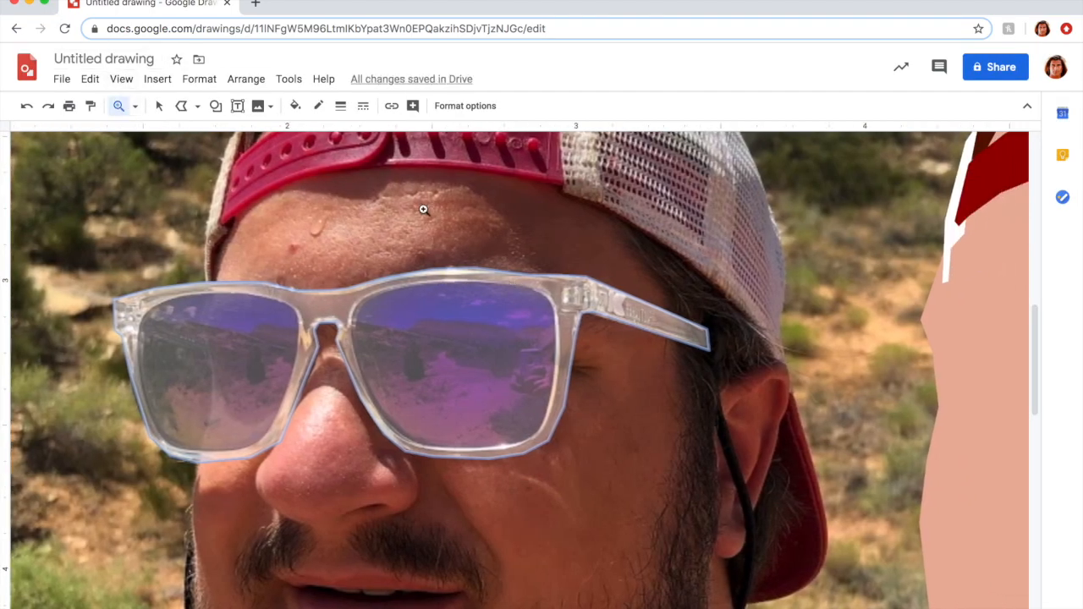
{"action": "right_click", "coordinate": [483, 261]}
{"action": "right_click", "coordinate": [484, 260]}
{"action": "scroll", "coordinate": [483, 261], "scroll_direction": "up", "scroll_amount": 1}
{"action": "key", "text": "Escape"}
{"action": "left_click", "coordinate": [455, 332]}
{"action": "left_click_drag", "start_coordinate": [451, 333], "coordinate": [636, 343]}
{"action": "left_click", "coordinate": [745, 328]}
Trace the hair, sideburn and beard in the photo as one closed polyline from the cap edge around the jaw and back past the ear.
{"action": "left_click", "coordinate": [120, 107]}
{"action": "left_click", "coordinate": [490, 327]}
{"action": "left_click", "coordinate": [490, 326]}
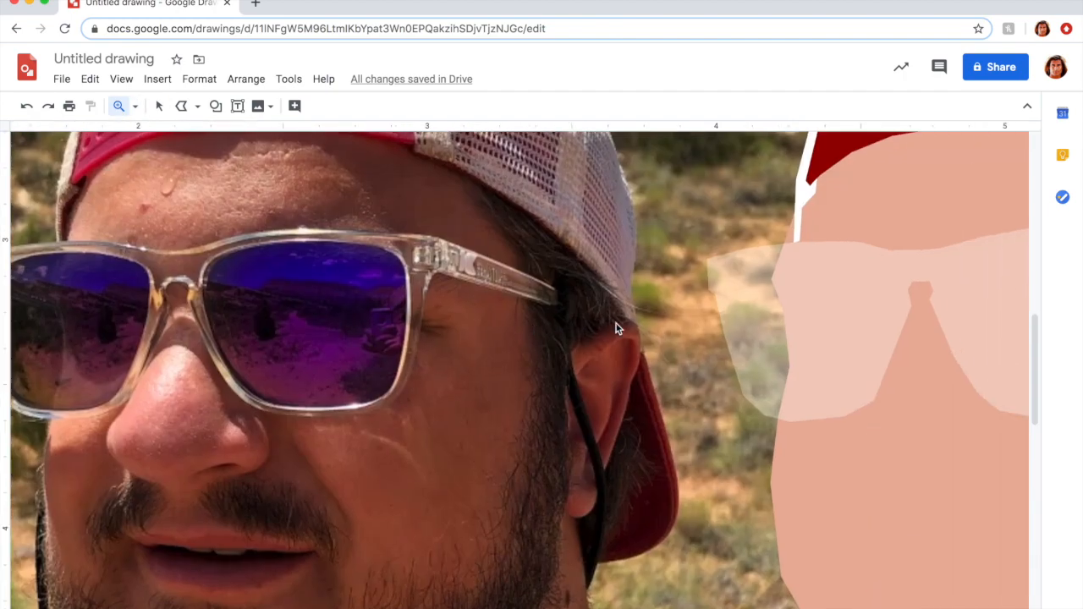
{"action": "scroll", "coordinate": [616, 327], "scroll_direction": "right", "scroll_amount": 1}
{"action": "left_click", "coordinate": [181, 107]}
{"action": "left_click", "coordinate": [376, 180]}
{"action": "left_click", "coordinate": [414, 232]}
{"action": "left_click", "coordinate": [444, 265]}
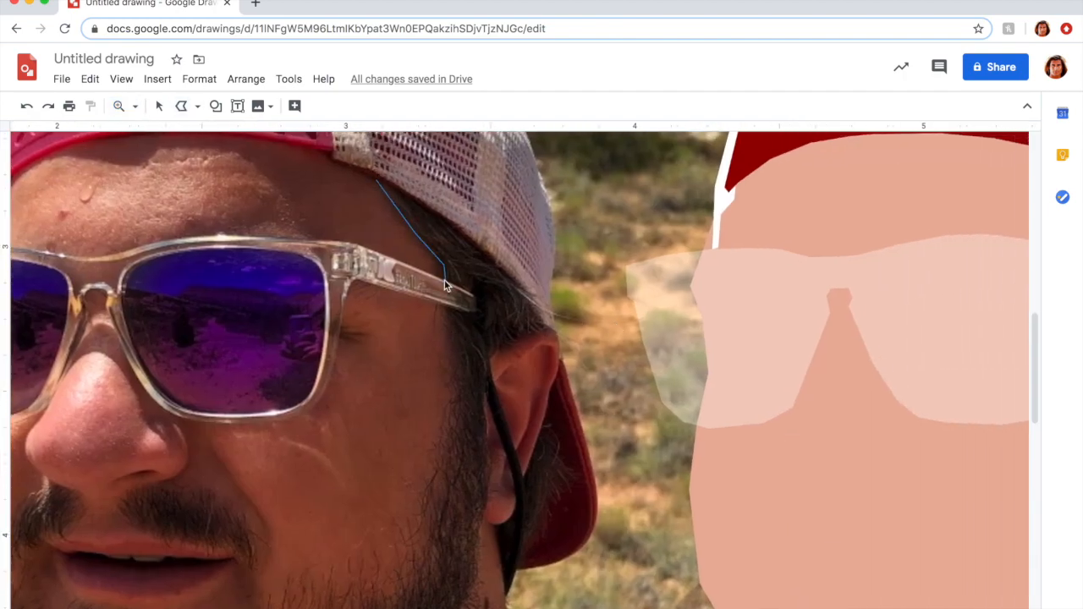
{"action": "left_click", "coordinate": [452, 397]}
{"action": "left_click", "coordinate": [438, 470]}
{"action": "left_click", "coordinate": [436, 538]}
{"action": "left_click", "coordinate": [427, 576]}
{"action": "left_click", "coordinate": [418, 565]}
{"action": "scroll", "coordinate": [390, 607], "scroll_direction": "down", "scroll_amount": 2}
{"action": "left_click", "coordinate": [370, 466]}
{"action": "left_click", "coordinate": [335, 507]}
{"action": "left_click", "coordinate": [304, 514]}
{"action": "left_click", "coordinate": [285, 504]}
{"action": "left_click", "coordinate": [258, 552]}
{"action": "left_click", "coordinate": [241, 556]}
{"action": "left_click", "coordinate": [219, 533]}
{"action": "scroll", "coordinate": [315, 541], "scroll_direction": "left", "scroll_amount": 2}
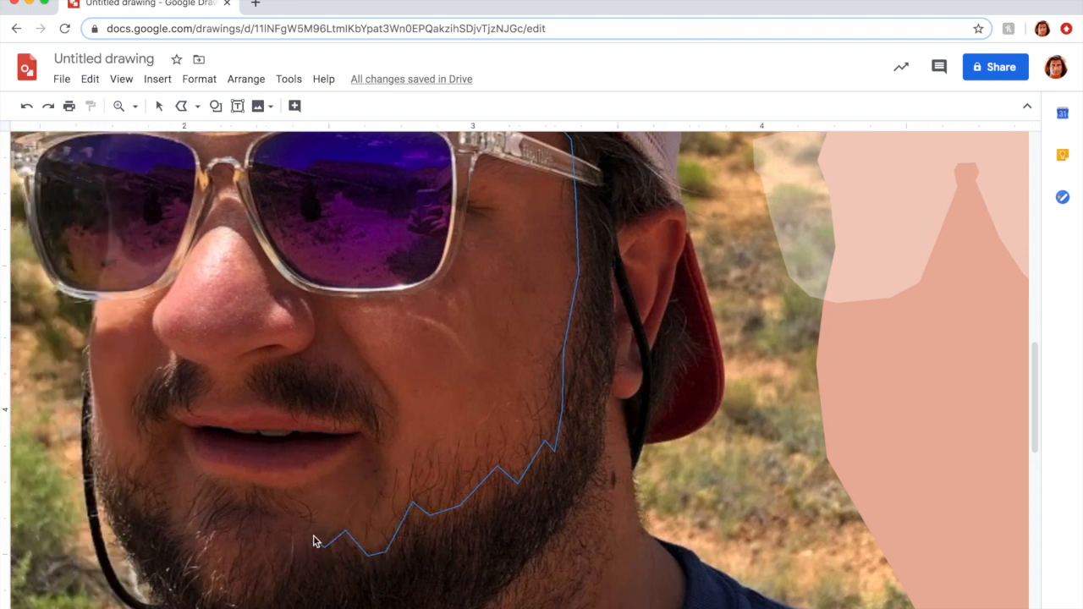
{"action": "scroll", "coordinate": [313, 542], "scroll_direction": "down", "scroll_amount": 2}
{"action": "left_click", "coordinate": [301, 480]}
{"action": "left_click", "coordinate": [253, 500]}
{"action": "left_click", "coordinate": [204, 487]}
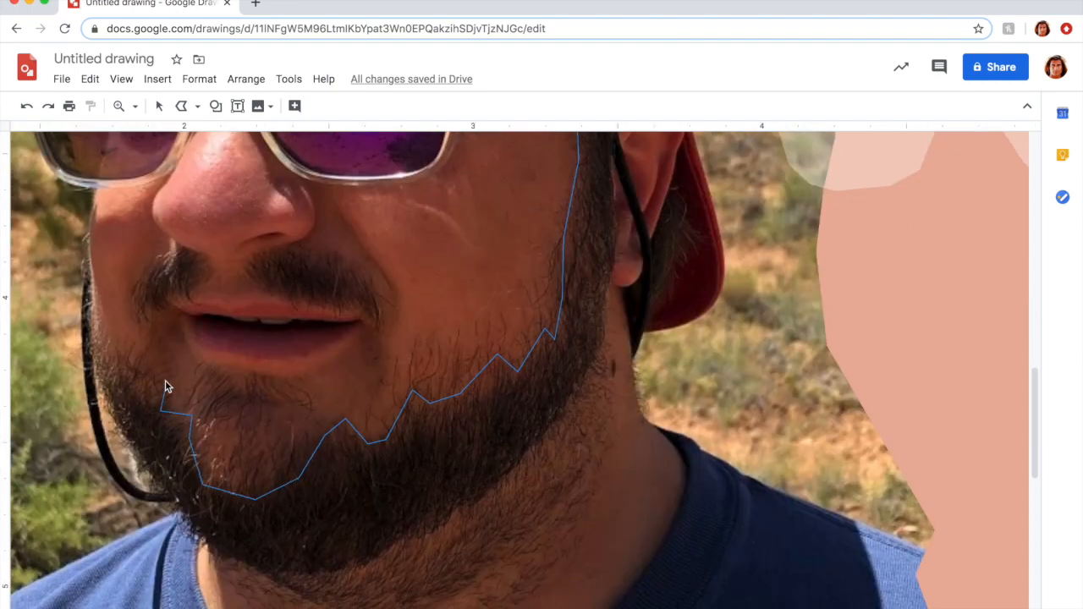
{"action": "left_click", "coordinate": [109, 409]}
{"action": "left_click", "coordinate": [178, 513]}
{"action": "left_click", "coordinate": [216, 555]}
{"action": "left_click", "coordinate": [331, 577]}
{"action": "left_click", "coordinate": [394, 554]}
{"action": "left_click", "coordinate": [463, 511]}
{"action": "left_click", "coordinate": [525, 461]}
{"action": "left_click", "coordinate": [590, 380]}
{"action": "scroll", "coordinate": [622, 269], "scroll_direction": "up", "scroll_amount": 3}
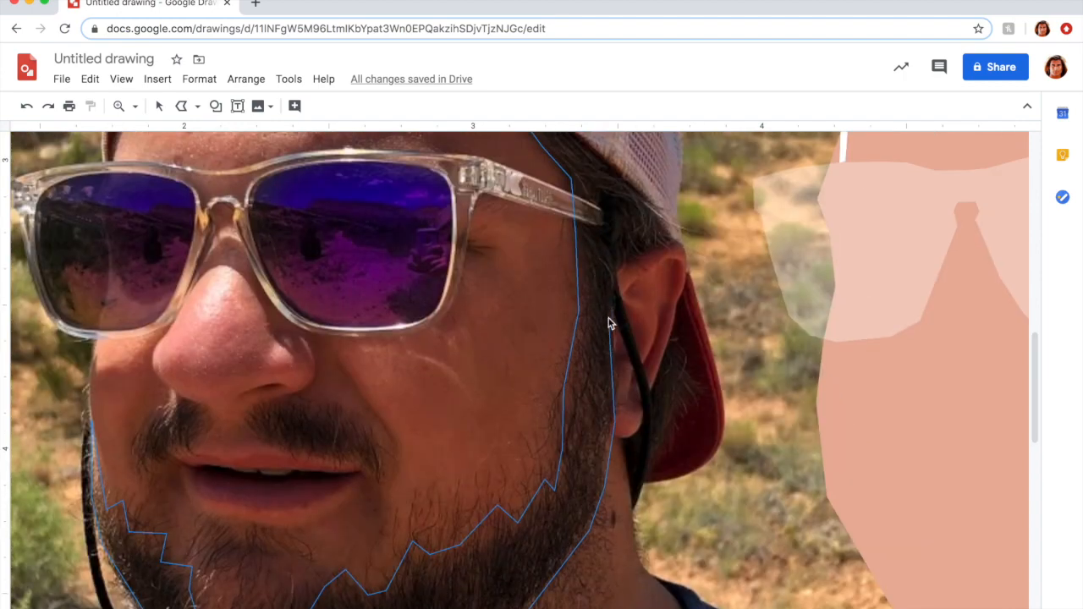
{"action": "left_click", "coordinate": [667, 228]}
{"action": "scroll", "coordinate": [666, 230], "scroll_direction": "up", "scroll_amount": 2}
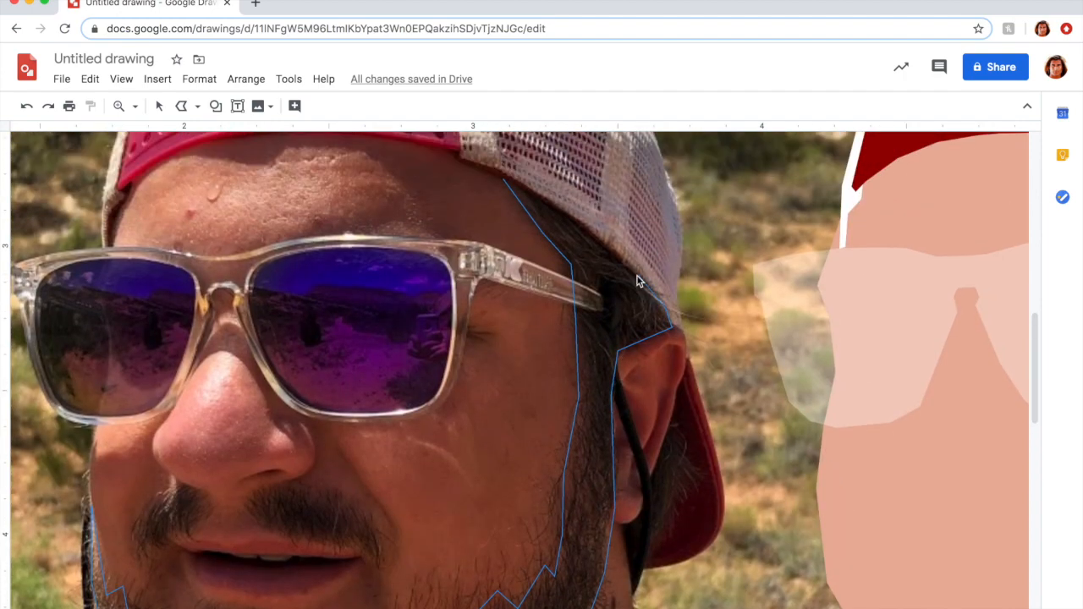
{"action": "left_click", "coordinate": [508, 182]}
Fill the beard shape with dark brownish red and move it from the photo onto the cartoon face's jaw.
{"action": "left_click", "coordinate": [296, 108]}
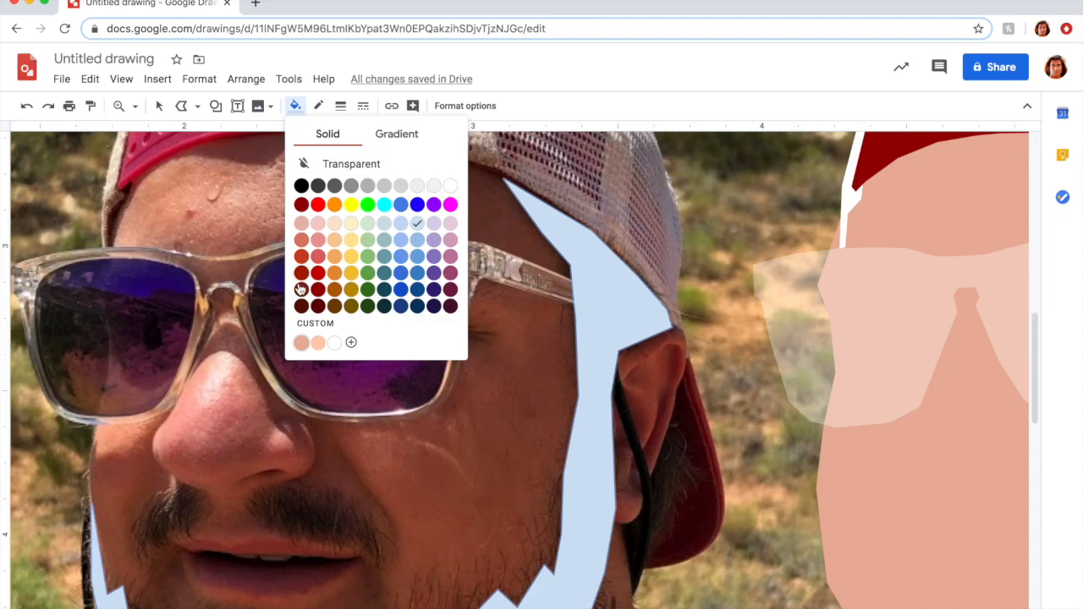
{"action": "left_click", "coordinate": [319, 223]}
{"action": "right_click", "coordinate": [525, 297]}
{"action": "left_click", "coordinate": [159, 106]}
{"action": "left_click_drag", "start_coordinate": [371, 491], "coordinate": [732, 507]}
{"action": "left_click", "coordinate": [884, 363]}
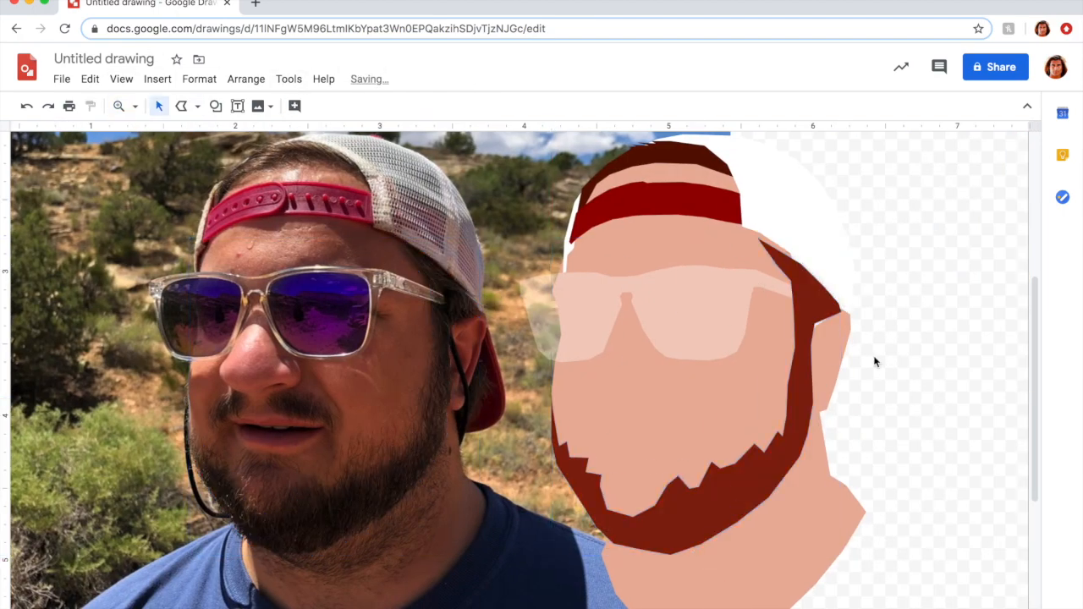
Move the beard shape's points beside the ear so its edge meets the top of the ear without a white gap.
{"action": "left_click", "coordinate": [119, 106]}
{"action": "left_click", "coordinate": [823, 310]}
{"action": "left_click", "coordinate": [823, 310]}
{"action": "scroll", "coordinate": [824, 311], "scroll_direction": "right", "scroll_amount": 3}
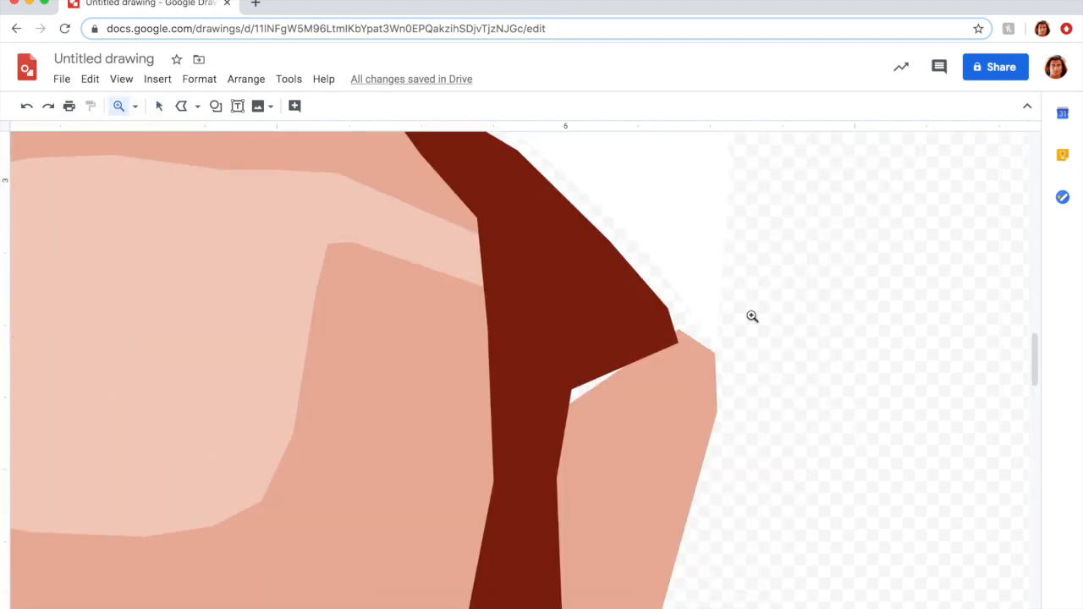
{"action": "left_click", "coordinate": [159, 106]}
{"action": "double_click", "coordinate": [592, 309]}
{"action": "left_click_drag", "start_coordinate": [572, 390], "coordinate": [576, 400]}
{"action": "left_click_drag", "start_coordinate": [679, 343], "coordinate": [679, 331]}
{"action": "left_click", "coordinate": [795, 336]}
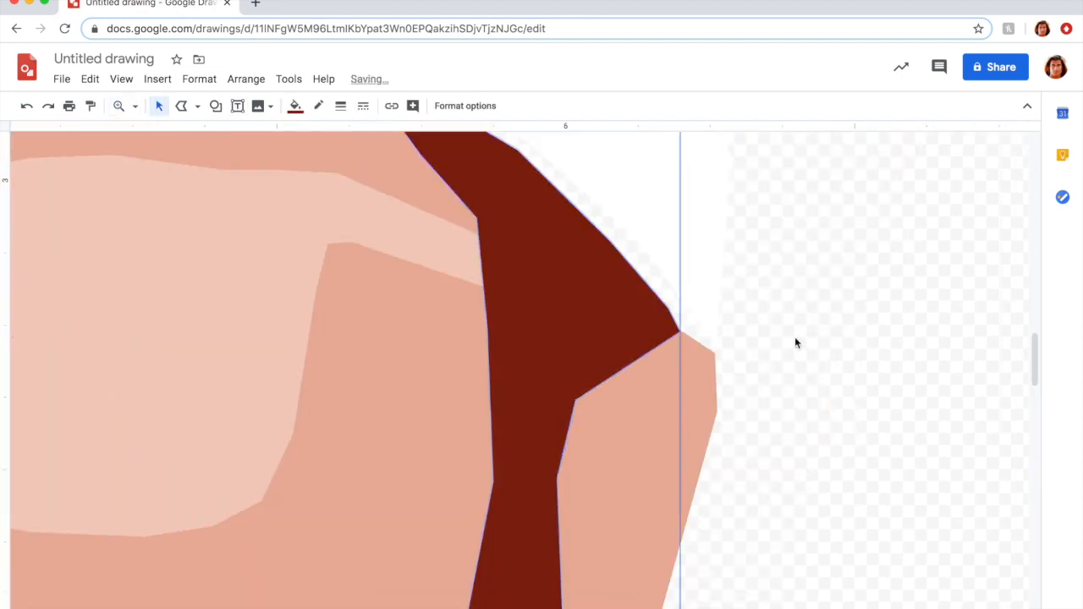
Bring the translucent sunglasses shape in front of the sideburn and deselect it.
{"action": "scroll", "coordinate": [246, 281], "scroll_direction": "left", "scroll_amount": 2}
{"action": "left_click", "coordinate": [246, 280]}
{"action": "left_click", "coordinate": [246, 80]}
{"action": "mouse_move", "coordinate": [334, 110]}
{"action": "left_click", "coordinate": [479, 112]}
{"action": "left_click", "coordinate": [899, 299]}
Trace the two sunglasses lenses in the photo as separate closed polylines.
{"action": "left_click", "coordinate": [119, 106]}
{"action": "right_click", "coordinate": [349, 311]}
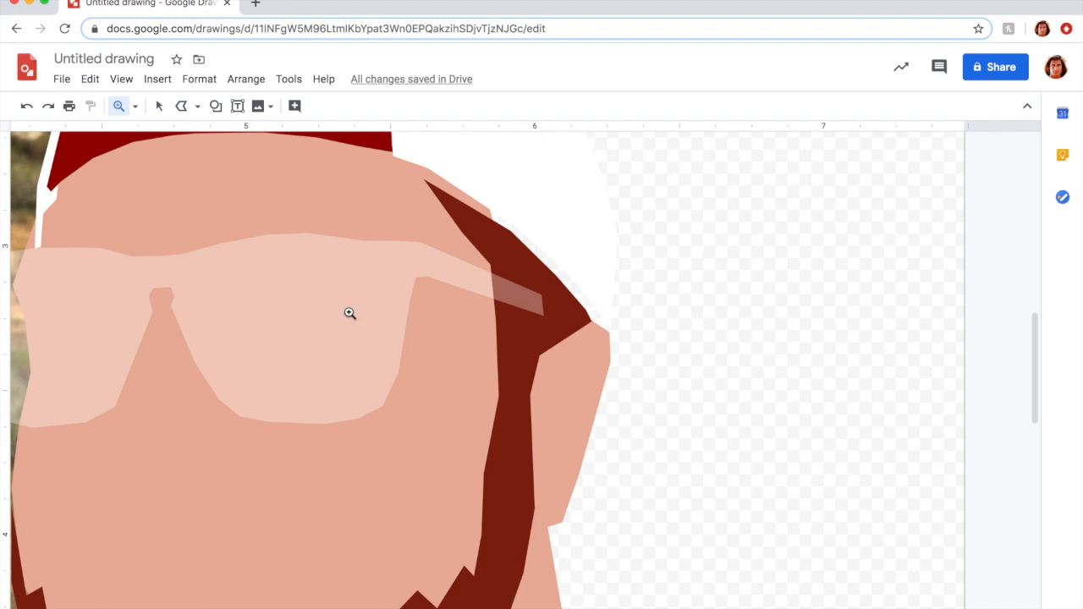
{"action": "right_click", "coordinate": [349, 311]}
{"action": "scroll", "coordinate": [349, 312], "scroll_direction": "left", "scroll_amount": 2}
{"action": "scroll", "coordinate": [349, 310], "scroll_direction": "left", "scroll_amount": 4}
{"action": "scroll", "coordinate": [348, 310], "scroll_direction": "up", "scroll_amount": 1}
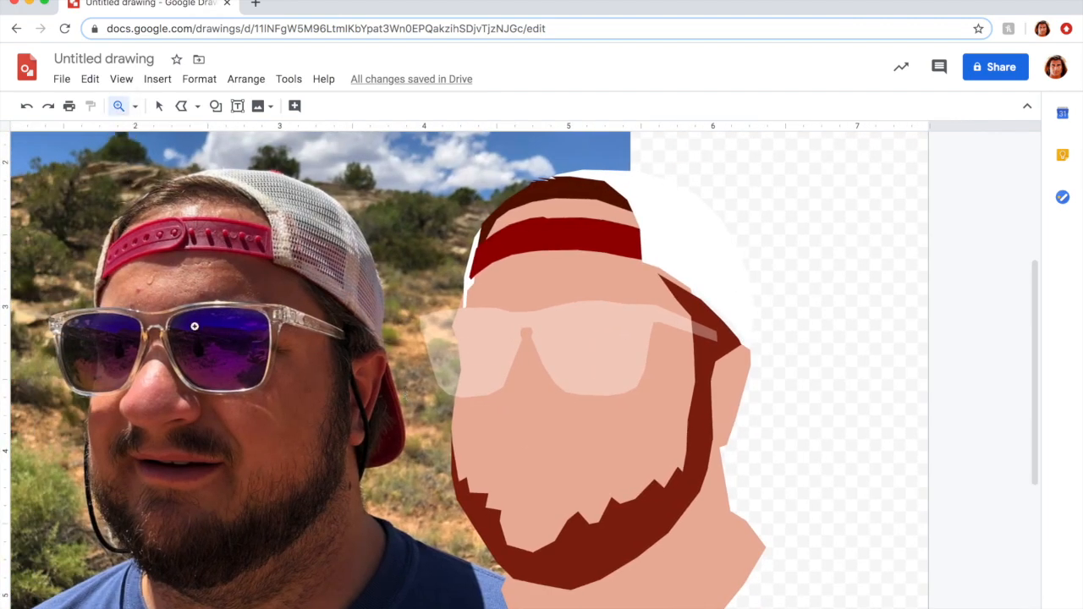
{"action": "left_click", "coordinate": [197, 435]}
{"action": "scroll", "coordinate": [228, 421], "scroll_direction": "up", "scroll_amount": 2}
{"action": "scroll", "coordinate": [228, 421], "scroll_direction": "left", "scroll_amount": 2}
{"action": "left_click", "coordinate": [182, 107]}
{"action": "left_click_drag", "start_coordinate": [55, 255], "coordinate": [70, 306]}
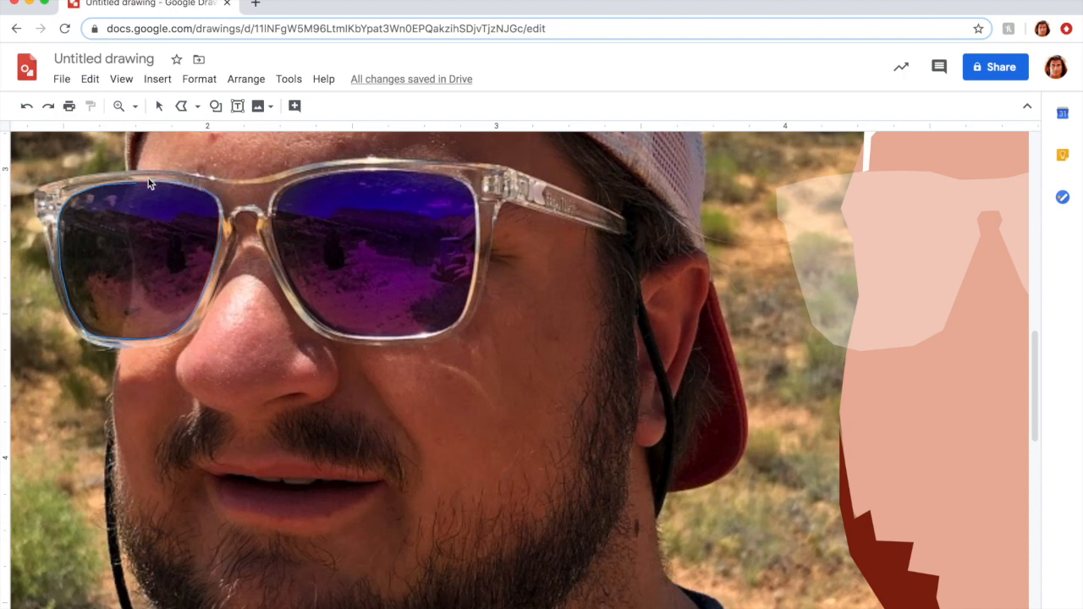
{"action": "left_click_drag", "start_coordinate": [148, 183], "coordinate": [142, 182]}
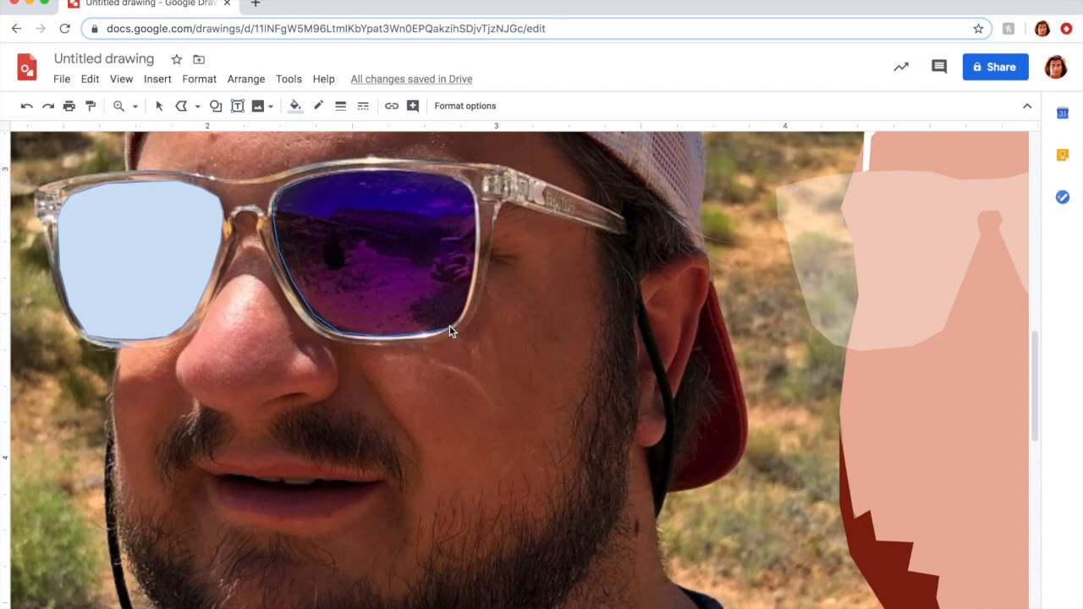
{"action": "left_click", "coordinate": [349, 176]}
Fill both lens shapes with the dark purple gradient.
{"action": "left_click", "coordinate": [295, 106]}
{"action": "left_click", "coordinate": [393, 134]}
{"action": "left_click", "coordinate": [421, 243]}
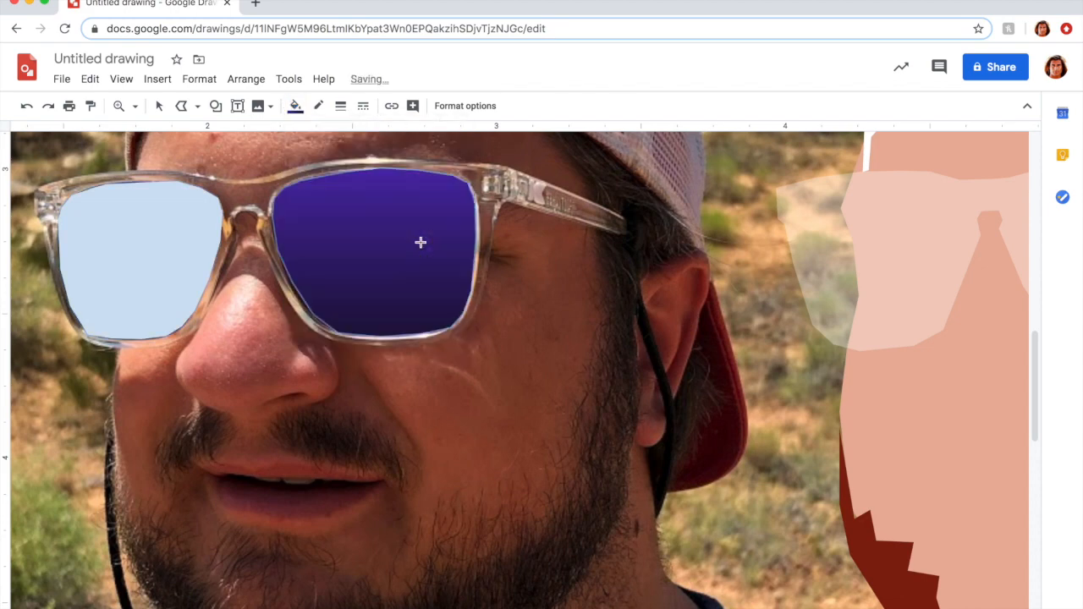
{"action": "left_click", "coordinate": [159, 105]}
{"action": "left_click", "coordinate": [160, 241]}
{"action": "left_click", "coordinate": [295, 106]}
{"action": "left_click", "coordinate": [394, 134]}
{"action": "left_click", "coordinate": [420, 243]}
Place a copy of both gradient lenses inside the cartoon's translucent sunglasses frame and deselect them.
{"action": "left_click", "coordinate": [379, 272]}
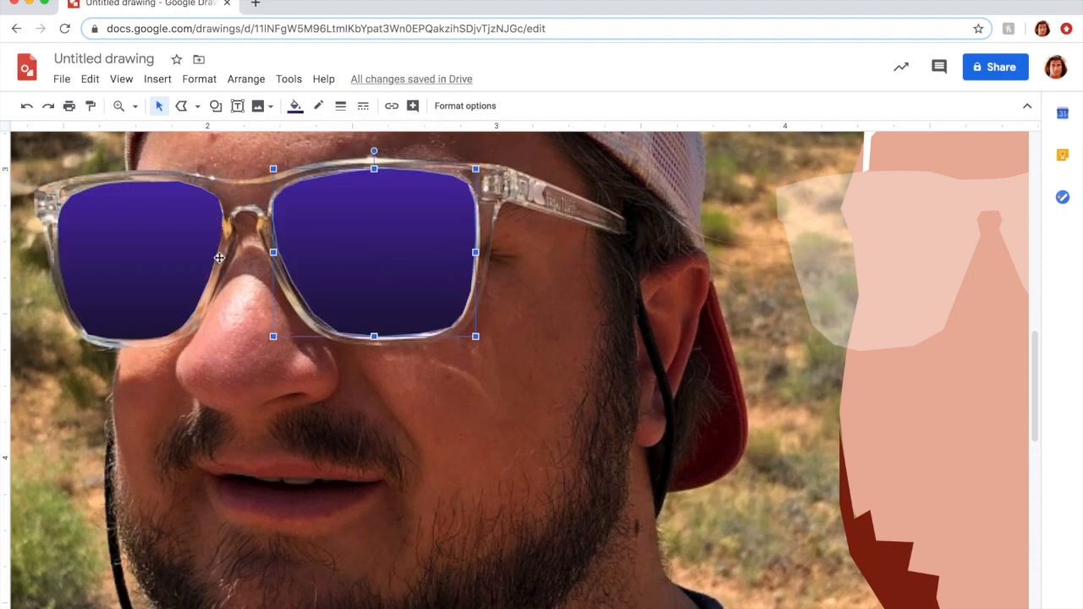
{"action": "left_click", "coordinate": [190, 255], "text": "shift"}
{"action": "scroll", "coordinate": [296, 246], "scroll_direction": "right", "scroll_amount": 2}
{"action": "left_click_drag", "start_coordinate": [324, 240], "coordinate": [931, 245]}
{"action": "scroll", "coordinate": [479, 242], "scroll_direction": "right", "scroll_amount": 5}
{"action": "left_click_drag", "start_coordinate": [479, 242], "coordinate": [616, 245]}
{"action": "left_click", "coordinate": [941, 349]}
Delete the two lens shapes left on the photo.
{"action": "left_click", "coordinate": [118, 106]}
{"action": "right_click", "coordinate": [493, 377]}
{"action": "scroll", "coordinate": [493, 378], "scroll_direction": "left", "scroll_amount": 2}
{"action": "left_click", "coordinate": [159, 106]}
{"action": "left_click", "coordinate": [207, 338]}
{"action": "key", "text": "Delete"}
{"action": "left_click", "coordinate": [292, 340]}
{"action": "key", "text": "Delete"}
Move the points along the sideburn's upper edge outward so the shape covers the skin strip up to the white cap.
{"action": "left_click", "coordinate": [118, 106]}
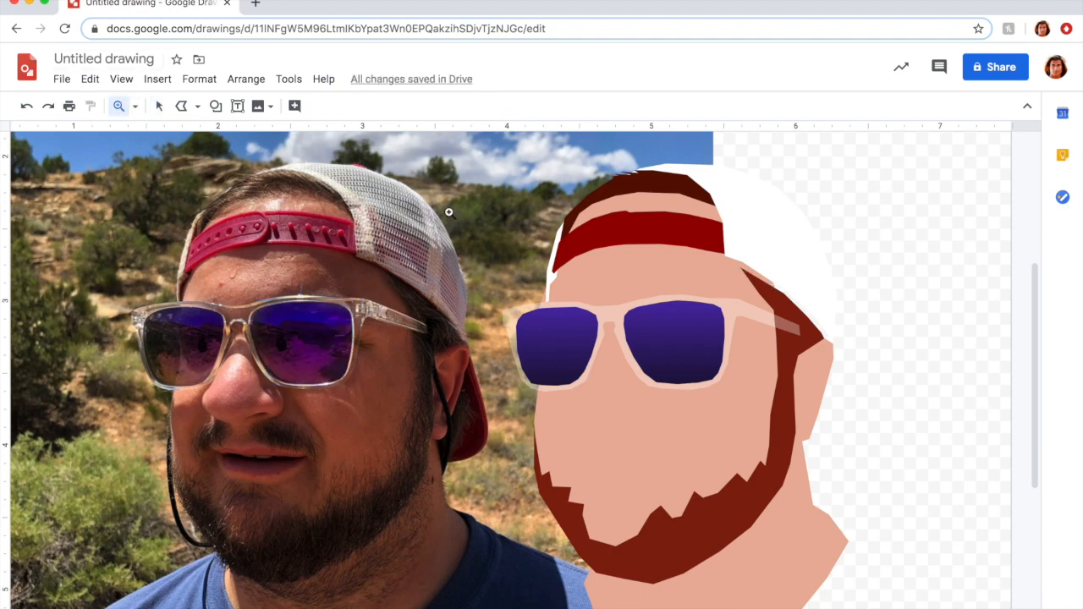
{"action": "left_click", "coordinate": [753, 273]}
{"action": "left_click", "coordinate": [754, 273]}
{"action": "scroll", "coordinate": [761, 283], "scroll_direction": "right", "scroll_amount": 3}
{"action": "left_click", "coordinate": [159, 106]}
{"action": "double_click", "coordinate": [620, 387]}
{"action": "double_click", "coordinate": [609, 363]}
{"action": "left_click_drag", "start_coordinate": [608, 360], "coordinate": [615, 345]}
{"action": "left_click_drag", "start_coordinate": [434, 254], "coordinate": [441, 232]}
{"action": "scroll", "coordinate": [766, 519], "scroll_direction": "down", "scroll_amount": 1}
{"action": "left_click_drag", "start_coordinate": [682, 393], "coordinate": [701, 381]}
{"action": "left_click_drag", "start_coordinate": [741, 462], "coordinate": [759, 457]}
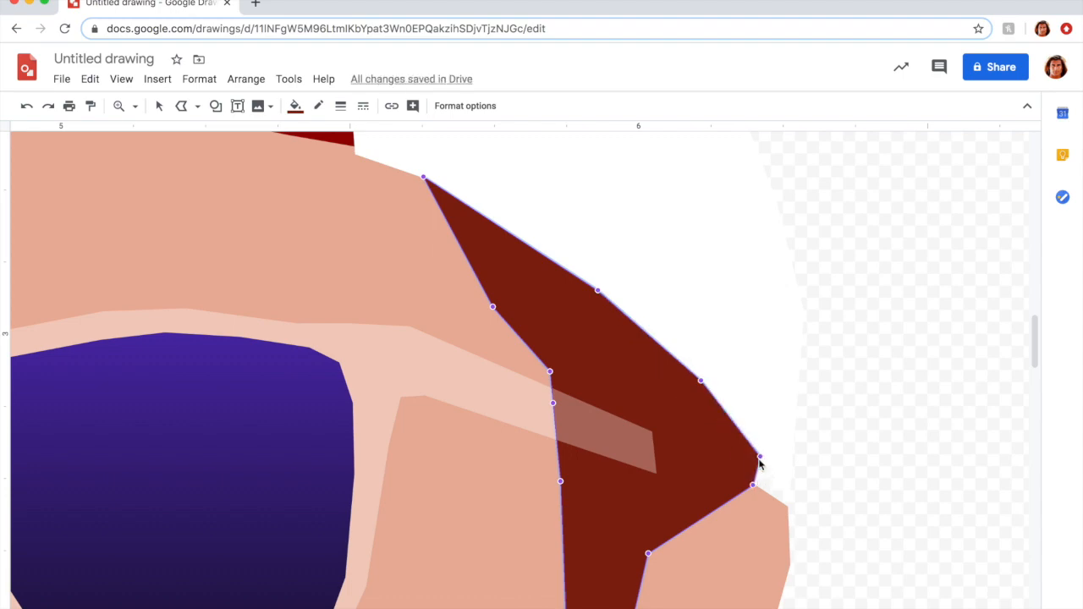
Trace the red cap bill behind the ear in the photo as a closed polyline and fill it with dark red.
{"action": "left_click", "coordinate": [119, 106]}
{"action": "right_click", "coordinate": [380, 360]}
{"action": "right_click", "coordinate": [380, 360]}
{"action": "right_click", "coordinate": [380, 359]}
{"action": "scroll", "coordinate": [380, 360], "scroll_direction": "left", "scroll_amount": 1}
{"action": "left_click", "coordinate": [433, 347]}
{"action": "left_click", "coordinate": [271, 416]}
{"action": "left_click", "coordinate": [271, 416]}
{"action": "scroll", "coordinate": [271, 415], "scroll_direction": "down", "scroll_amount": 1}
{"action": "left_click", "coordinate": [181, 106]}
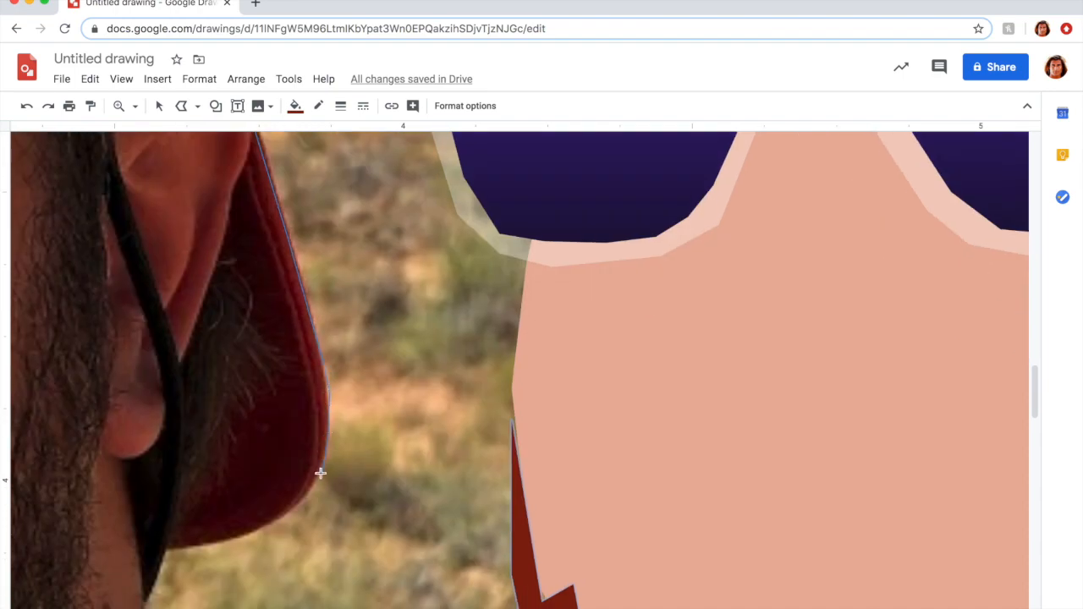
{"action": "left_click", "coordinate": [121, 545]}
{"action": "left_click", "coordinate": [56, 356]}
{"action": "scroll", "coordinate": [56, 357], "scroll_direction": "up", "scroll_amount": 3}
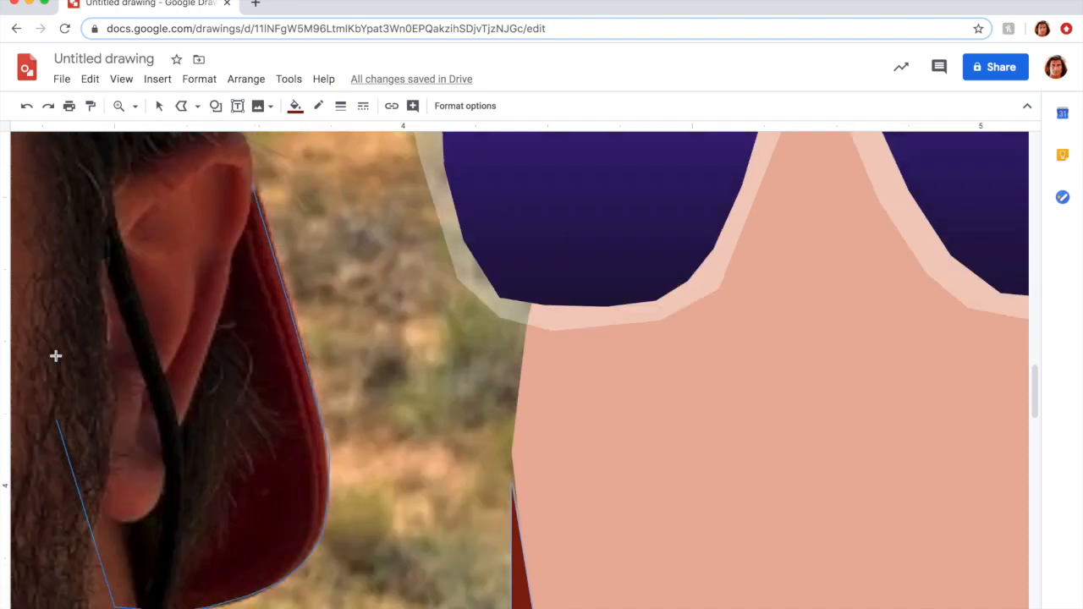
{"action": "left_click", "coordinate": [137, 339]}
{"action": "left_click", "coordinate": [223, 358]}
{"action": "left_click", "coordinate": [252, 362]}
{"action": "left_click", "coordinate": [295, 107]}
{"action": "left_click", "coordinate": [320, 288]}
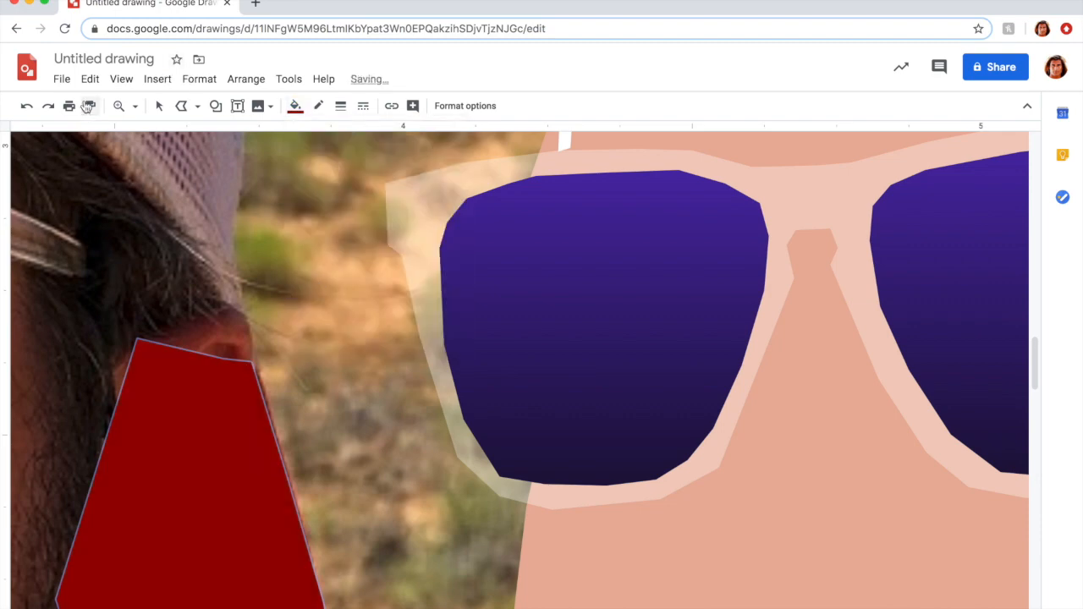
Move the dark red cap bill onto the cartoon beside the ear and send it to the back.
{"action": "left_click", "coordinate": [119, 105]}
{"action": "right_click", "coordinate": [459, 303]}
{"action": "right_click", "coordinate": [460, 303]}
{"action": "scroll", "coordinate": [460, 303], "scroll_direction": "up", "scroll_amount": 1}
{"action": "left_click", "coordinate": [159, 106]}
{"action": "left_click_drag", "start_coordinate": [398, 405], "coordinate": [768, 410]}
{"action": "left_click", "coordinate": [246, 79]}
{"action": "mouse_move", "coordinate": [407, 106]}
{"action": "left_click", "coordinate": [477, 184]}
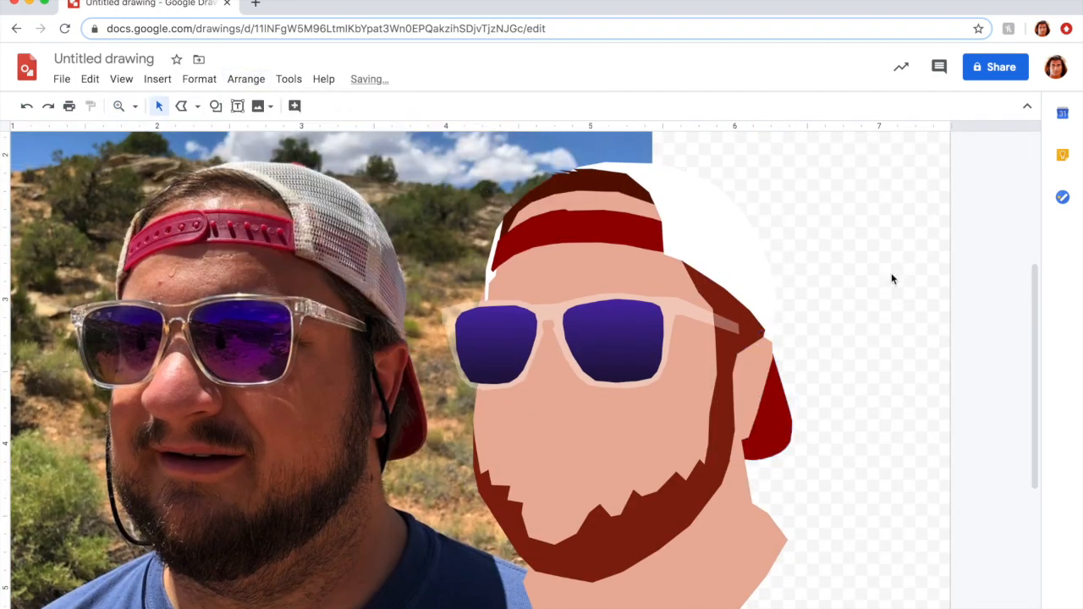
Trace the two halves of the moustache in the photo as separate closed polylines.
{"action": "scroll", "coordinate": [891, 273], "scroll_direction": "left", "scroll_amount": 2}
{"action": "scroll", "coordinate": [535, 303], "scroll_direction": "down", "scroll_amount": 3}
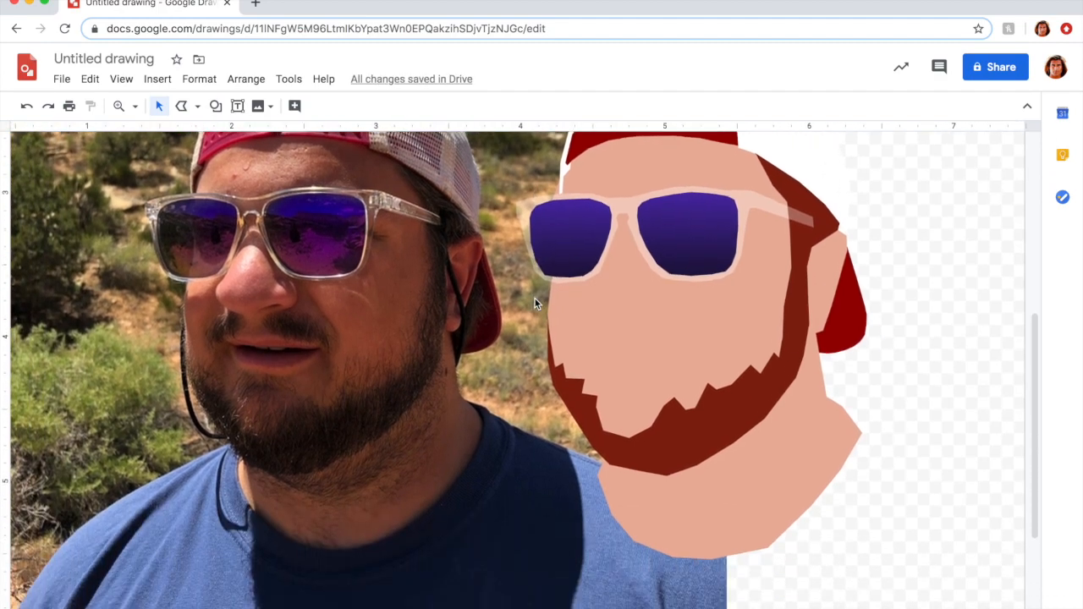
{"action": "left_click", "coordinate": [119, 106]}
{"action": "left_click", "coordinate": [272, 330]}
{"action": "left_click", "coordinate": [274, 330]}
{"action": "left_click", "coordinate": [181, 106]}
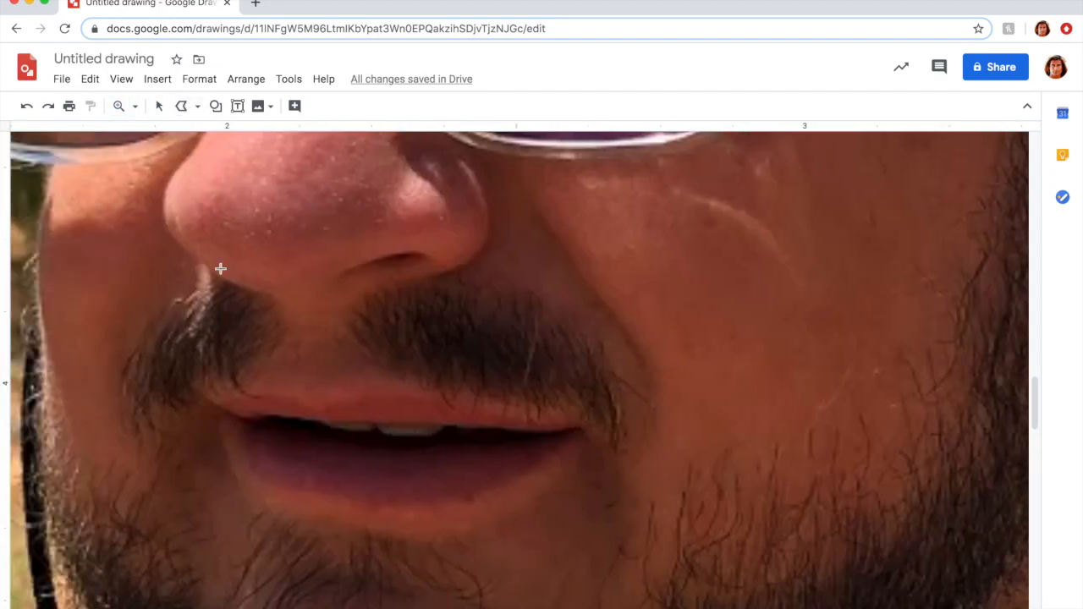
{"action": "left_click", "coordinate": [125, 434]}
{"action": "left_click", "coordinate": [203, 387]}
{"action": "left_click", "coordinate": [275, 299]}
{"action": "left_click", "coordinate": [402, 281]}
{"action": "left_click", "coordinate": [360, 303]}
{"action": "left_click", "coordinate": [351, 326]}
{"action": "left_click", "coordinate": [378, 373]}
{"action": "left_click", "coordinate": [427, 387]}
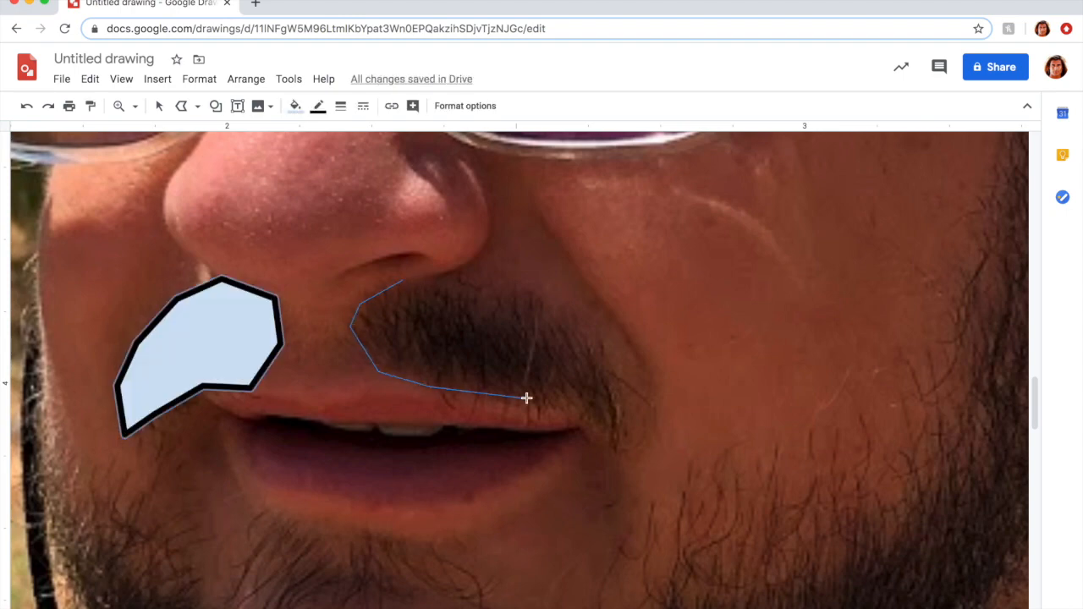
{"action": "left_click", "coordinate": [618, 447]}
{"action": "left_click", "coordinate": [403, 281]}
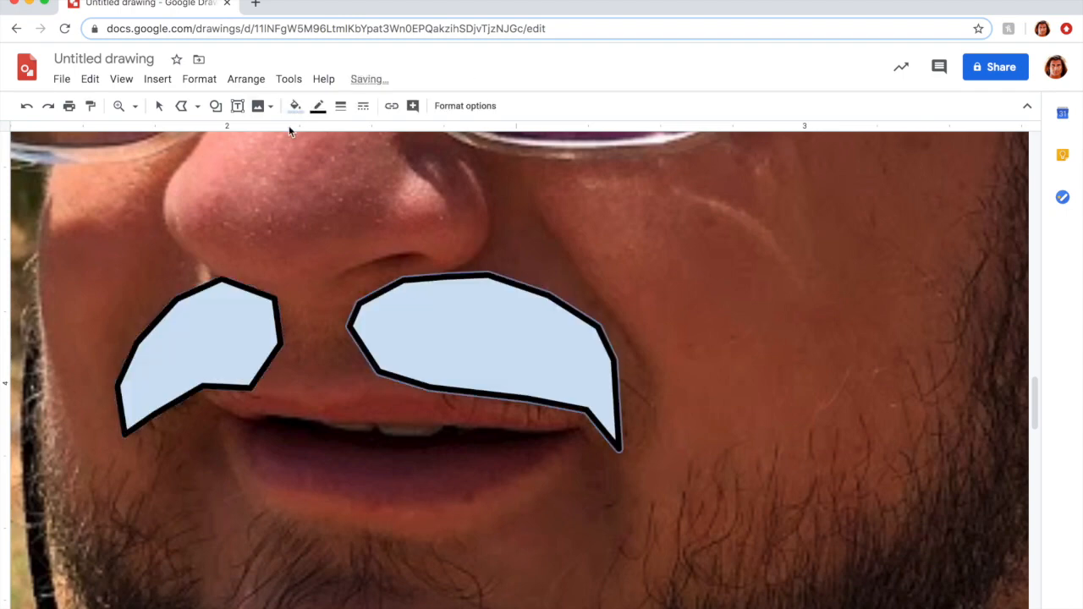
Select both moustache halves, fill them with the beard's dark brownish red and make their borders transparent.
{"action": "left_click", "coordinate": [231, 338], "text": "shift"}
{"action": "left_click", "coordinate": [295, 106]}
{"action": "left_click", "coordinate": [301, 289]}
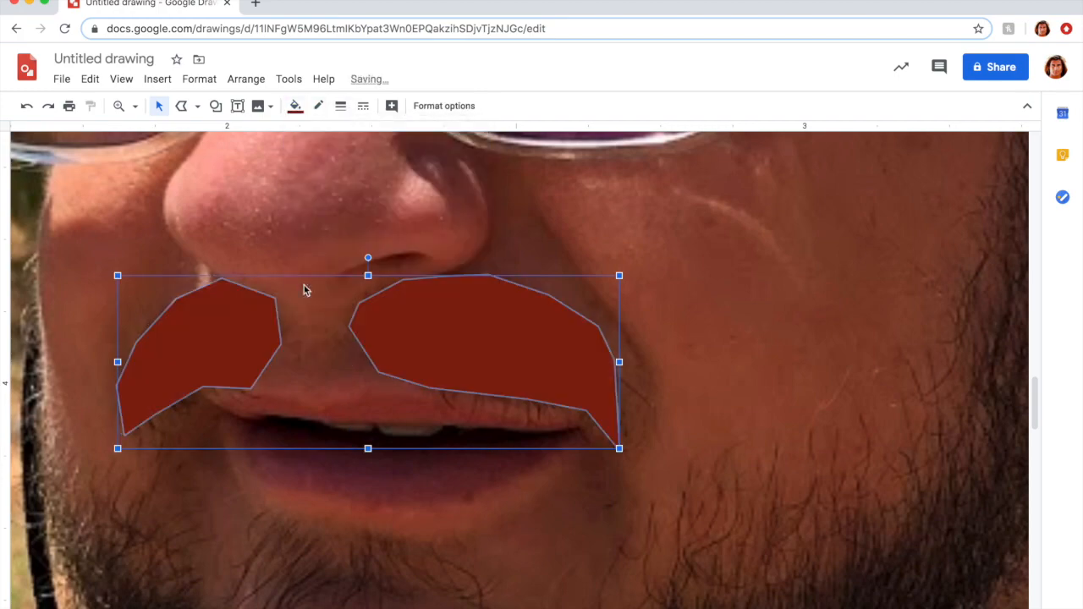
Move both moustache halves from the photo onto the cartoon face below the sunglasses.
{"action": "left_click", "coordinate": [119, 106]}
{"action": "right_click", "coordinate": [530, 248]}
{"action": "right_click", "coordinate": [530, 247]}
{"action": "key", "text": "Escape"}
{"action": "left_click_drag", "start_coordinate": [298, 315], "coordinate": [662, 332]}
Add the beard to the moustache selection and fill the selected shapes with the darkest brownish red.
{"action": "left_click", "coordinate": [677, 415], "text": "shift"}
{"action": "scroll", "coordinate": [677, 416], "scroll_direction": "up", "scroll_amount": 2}
{"action": "left_click", "coordinate": [296, 106]}
{"action": "left_click", "coordinate": [302, 305]}
{"action": "left_click", "coordinate": [896, 276]}
{"action": "scroll", "coordinate": [896, 276], "scroll_direction": "down", "scroll_amount": 1}
{"action": "scroll", "coordinate": [299, 317], "scroll_direction": "up", "scroll_amount": 1}
Trace the nostril shadow under the nose in the photo as a closed polyline and fill it with light brownish red.
{"action": "left_click", "coordinate": [118, 106]}
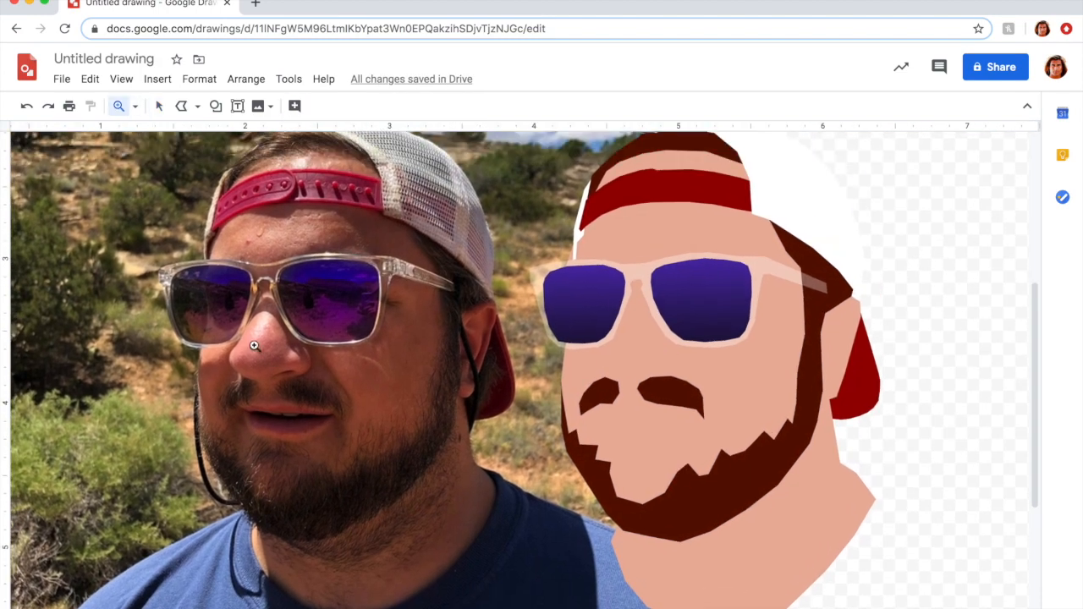
{"action": "double_click", "coordinate": [241, 349]}
{"action": "scroll", "coordinate": [219, 368], "scroll_direction": "down", "scroll_amount": 2}
{"action": "left_click", "coordinate": [181, 106]}
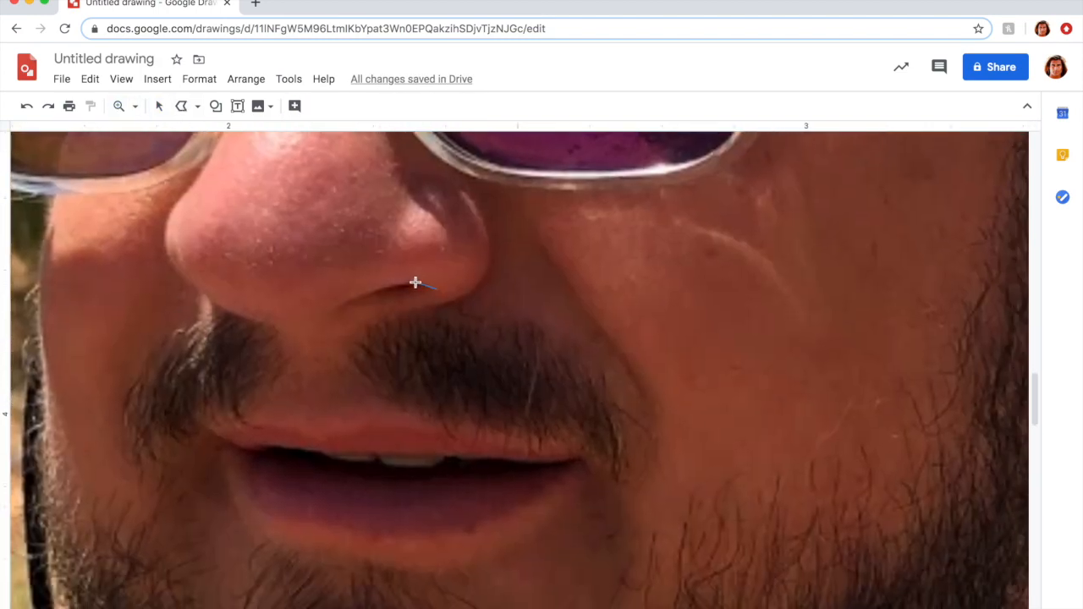
{"action": "double_click", "coordinate": [419, 291]}
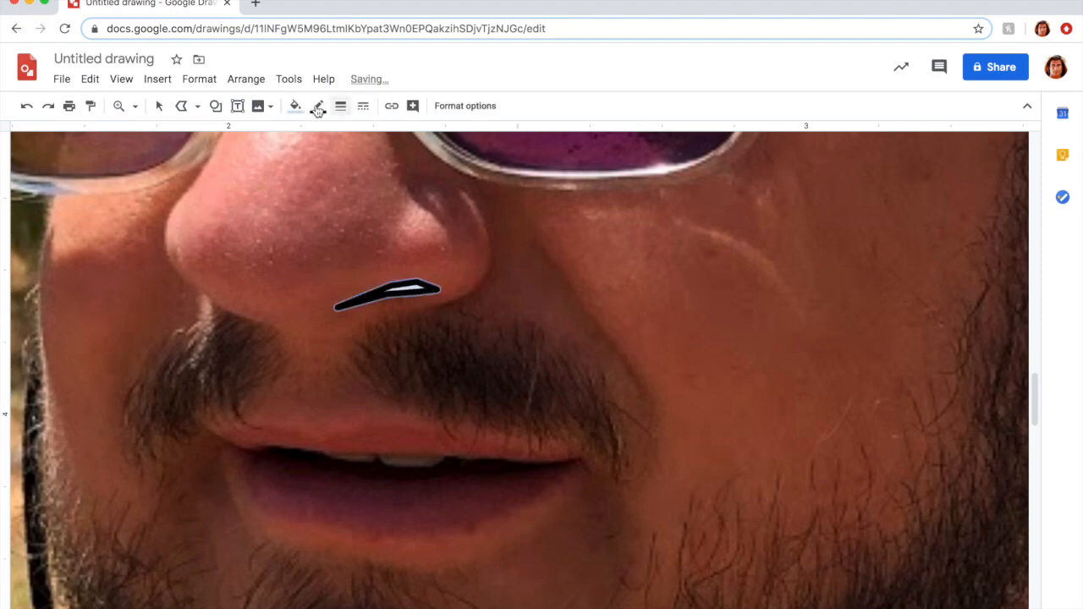
{"action": "left_click", "coordinate": [296, 106]}
{"action": "left_click", "coordinate": [305, 242]}
Move the nostril shape onto the cartoon face just above the moustache.
{"action": "left_click", "coordinate": [119, 106]}
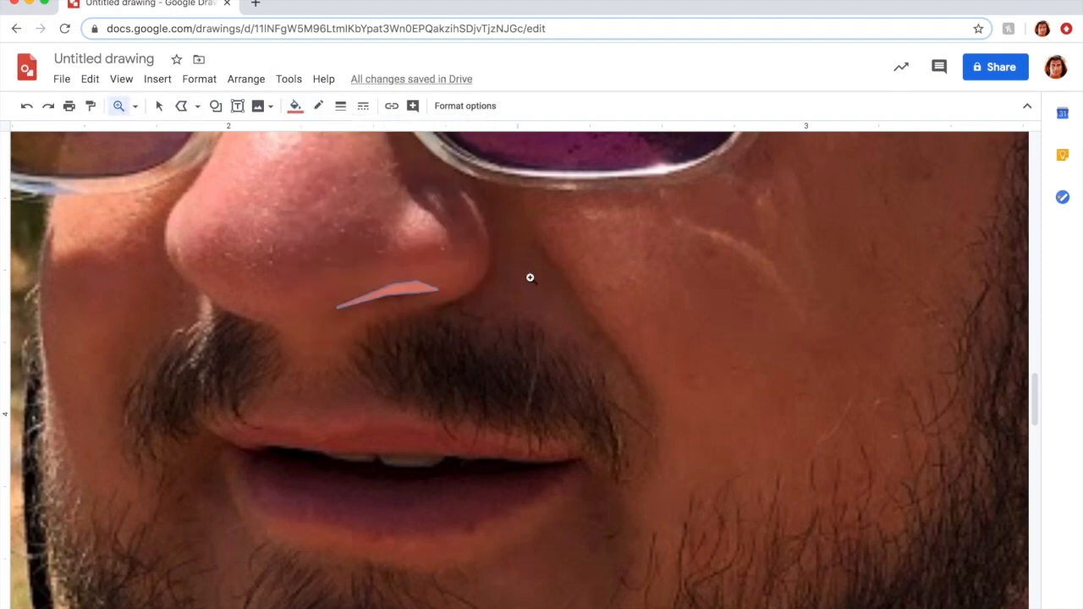
{"action": "right_click", "coordinate": [530, 277]}
{"action": "right_click", "coordinate": [530, 277]}
{"action": "left_click", "coordinate": [159, 106]}
{"action": "left_click_drag", "start_coordinate": [389, 399], "coordinate": [745, 406]}
{"action": "left_click", "coordinate": [975, 171]}
{"action": "scroll", "coordinate": [399, 315], "scroll_direction": "right", "scroll_amount": 1}
{"action": "scroll", "coordinate": [399, 315], "scroll_direction": "down", "scroll_amount": 2}
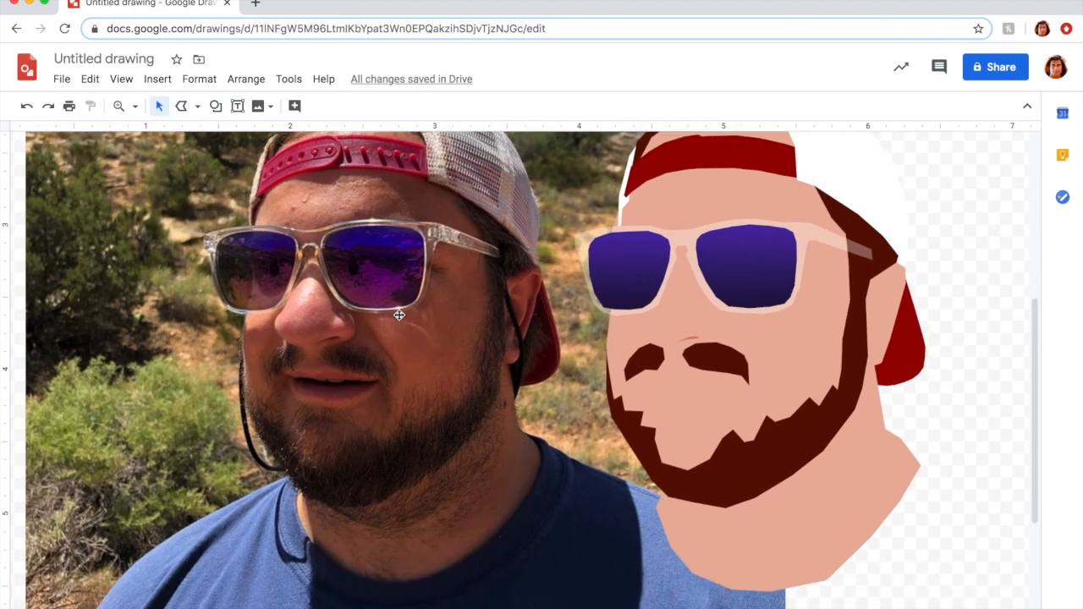
Trace the dark mouth opening in the photo as a closed polyline and fill it with black.
{"action": "left_click", "coordinate": [118, 105]}
{"action": "left_click", "coordinate": [335, 432]}
{"action": "left_click", "coordinate": [336, 432]}
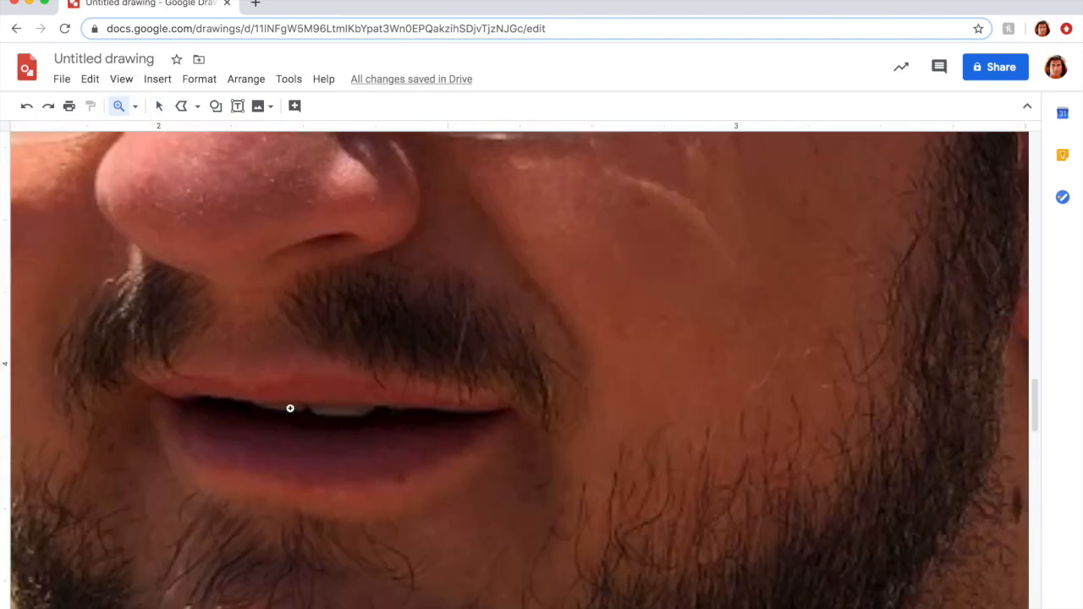
{"action": "left_click", "coordinate": [328, 431]}
{"action": "left_click", "coordinate": [469, 419]}
{"action": "left_click", "coordinate": [506, 410]}
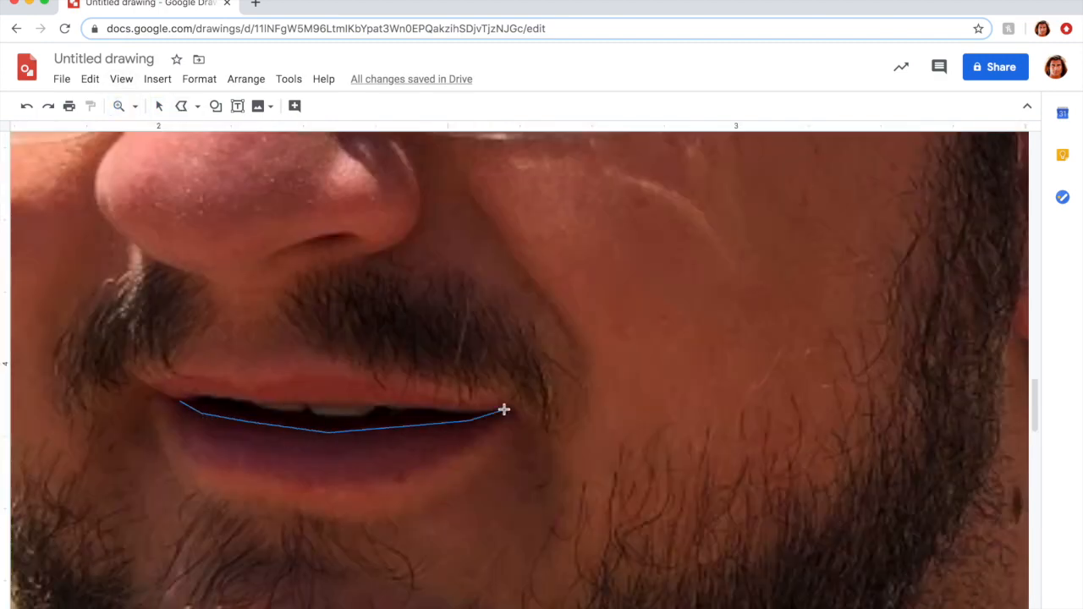
{"action": "double_click", "coordinate": [218, 404]}
{"action": "left_click", "coordinate": [318, 106]}
{"action": "left_click", "coordinate": [296, 106]}
{"action": "left_click", "coordinate": [303, 184]}
Move the black mouth opening onto the cartoon face below the moustache.
{"action": "right_click", "coordinate": [423, 295]}
{"action": "left_click", "coordinate": [159, 106]}
{"action": "scroll", "coordinate": [222, 367], "scroll_direction": "right", "scroll_amount": 1}
{"action": "left_click_drag", "start_coordinate": [119, 357], "coordinate": [840, 402]}
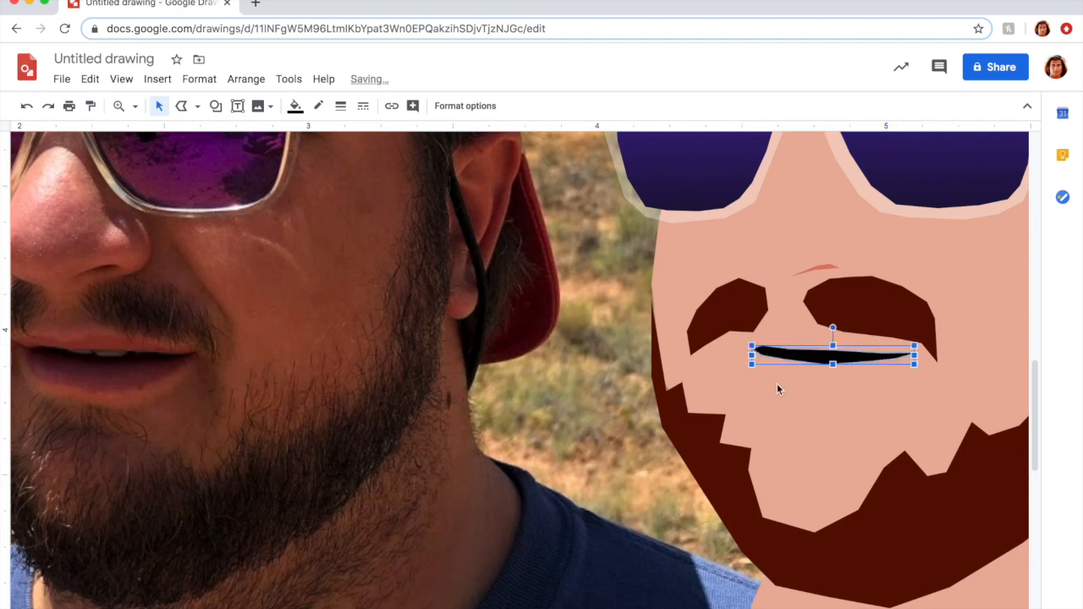
{"action": "left_click", "coordinate": [119, 106]}
{"action": "left_click", "coordinate": [114, 344]}
{"action": "scroll", "coordinate": [113, 343], "scroll_direction": "left", "scroll_amount": 2}
{"action": "left_click", "coordinate": [181, 106]}
{"action": "left_click", "coordinate": [106, 337]}
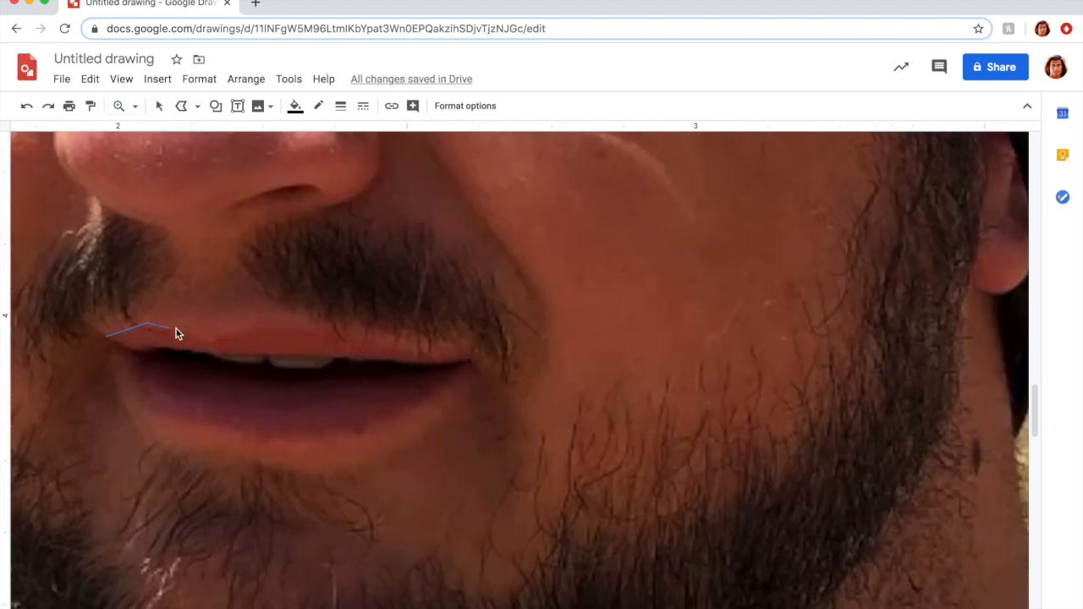
{"action": "left_click", "coordinate": [257, 325]}
{"action": "left_click", "coordinate": [290, 325]}
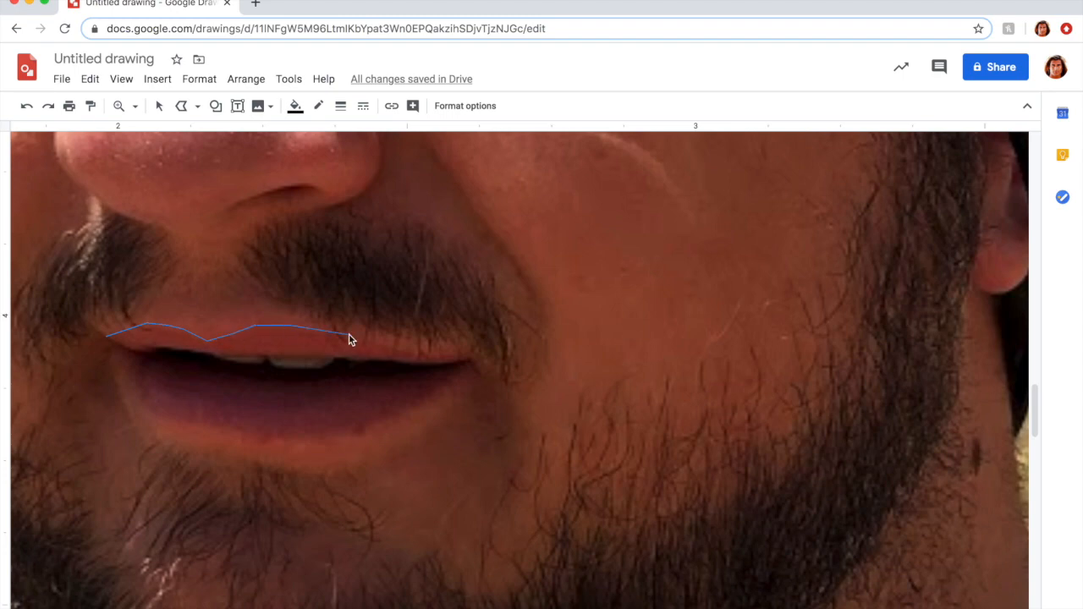
{"action": "double_click", "coordinate": [475, 355]}
{"action": "left_click", "coordinate": [159, 106]}
{"action": "left_click_drag", "start_coordinate": [296, 336], "coordinate": [931, 347]}
Trace the upper lip in the photo as a closed polyline and fill it with light red.
{"action": "left_click", "coordinate": [181, 105]}
{"action": "scroll", "coordinate": [344, 341], "scroll_direction": "left", "scroll_amount": 5}
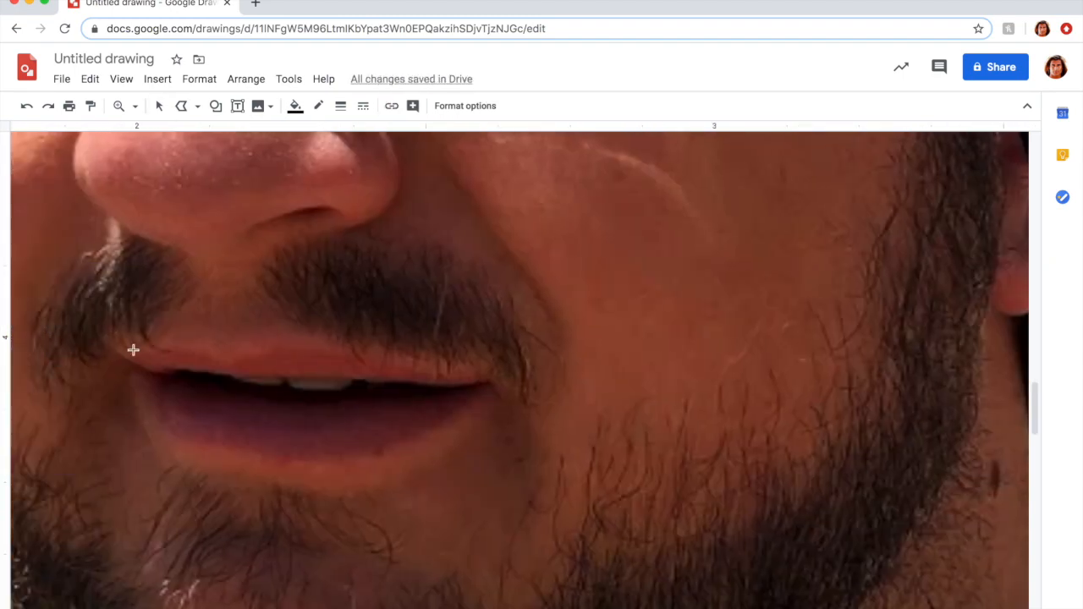
{"action": "left_click", "coordinate": [297, 349]}
{"action": "left_click", "coordinate": [485, 381]}
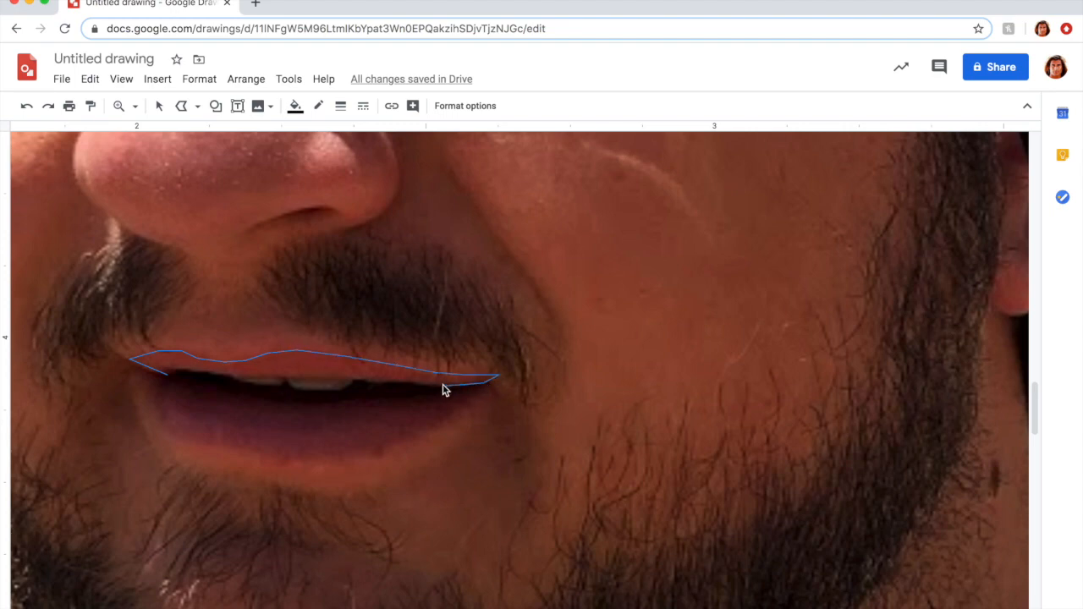
{"action": "left_click", "coordinate": [169, 376]}
{"action": "left_click", "coordinate": [295, 105]}
{"action": "left_click", "coordinate": [318, 257]}
Move the light red upper lip onto the cartoon along the upper edge of the black mouth opening.
{"action": "left_click", "coordinate": [119, 105]}
{"action": "right_click", "coordinate": [381, 299]}
{"action": "scroll", "coordinate": [503, 293], "scroll_direction": "right", "scroll_amount": 3}
{"action": "left_click", "coordinate": [159, 106]}
{"action": "mouse_move", "coordinate": [90, 374]}
{"action": "left_mouse_down"}
{"action": "mouse_move", "coordinate": [631, 460]}
{"action": "mouse_move", "coordinate": [801, 464]}
{"action": "left_mouse_up"}
{"action": "left_click", "coordinate": [547, 252]}
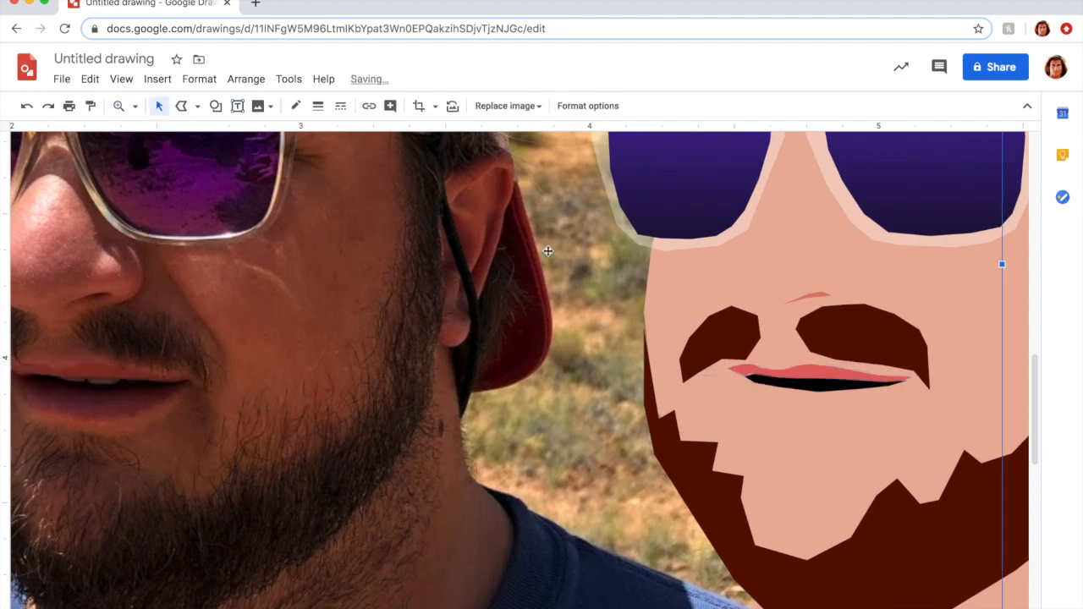
Trace the lower lip in the photo as a closed polyline and fill it with the same light red as the upper lip.
{"action": "scroll", "coordinate": [547, 252], "scroll_direction": "left", "scroll_amount": 2}
{"action": "left_click", "coordinate": [119, 106]}
{"action": "left_click", "coordinate": [189, 414]}
{"action": "left_click", "coordinate": [197, 106]}
{"action": "left_click", "coordinate": [217, 251]}
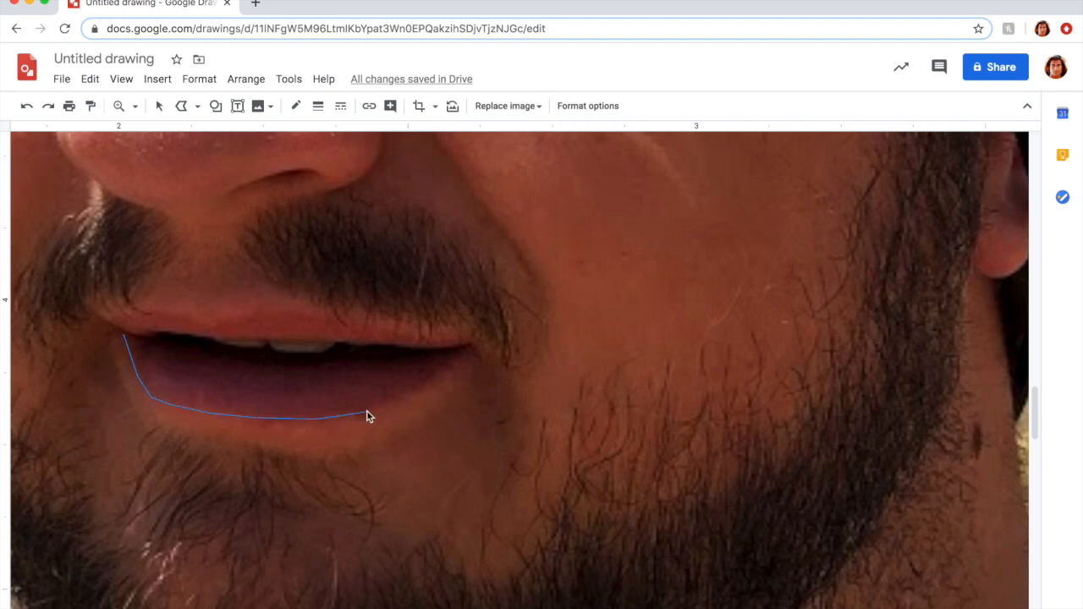
{"action": "left_click", "coordinate": [477, 342]}
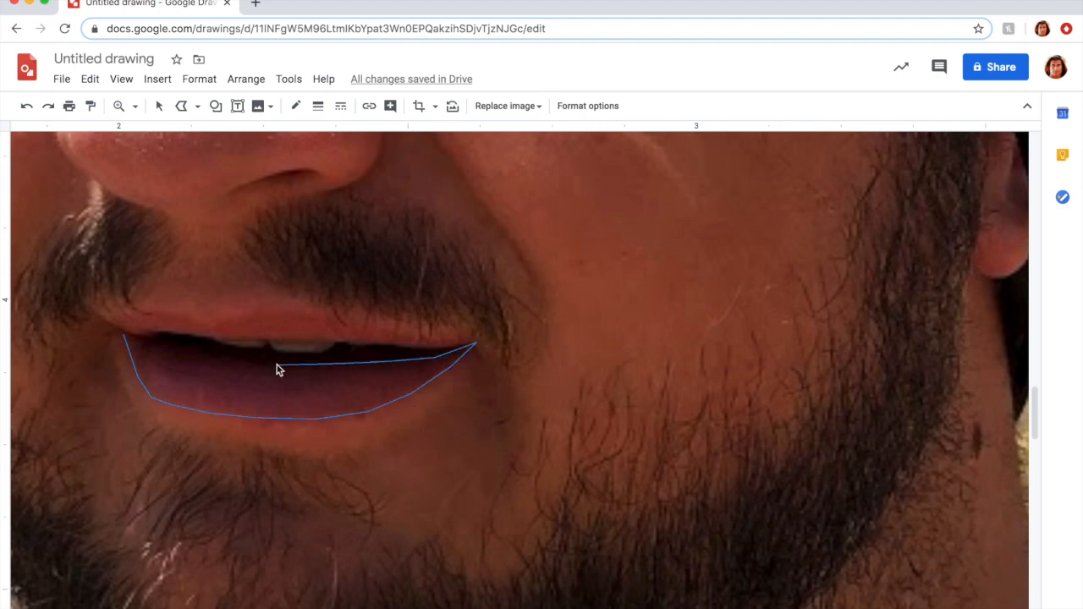
{"action": "left_click", "coordinate": [125, 337]}
{"action": "left_click", "coordinate": [296, 105]}
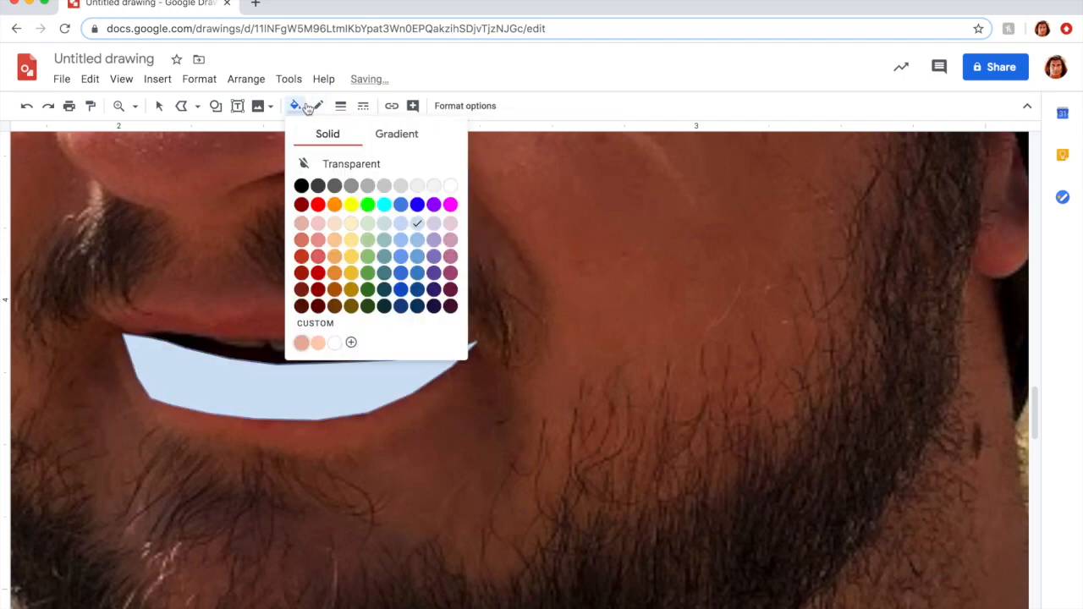
{"action": "left_click", "coordinate": [316, 255]}
Move the light red lower lip onto the cartoon directly beneath the black mouth opening.
{"action": "left_click", "coordinate": [122, 108]}
{"action": "right_click", "coordinate": [432, 266]}
{"action": "left_click", "coordinate": [160, 106]}
{"action": "left_click_drag", "start_coordinate": [160, 340], "coordinate": [876, 371]}
{"action": "left_click", "coordinate": [595, 293]}
{"action": "left_click", "coordinate": [120, 106]}
{"action": "right_click", "coordinate": [699, 362]}
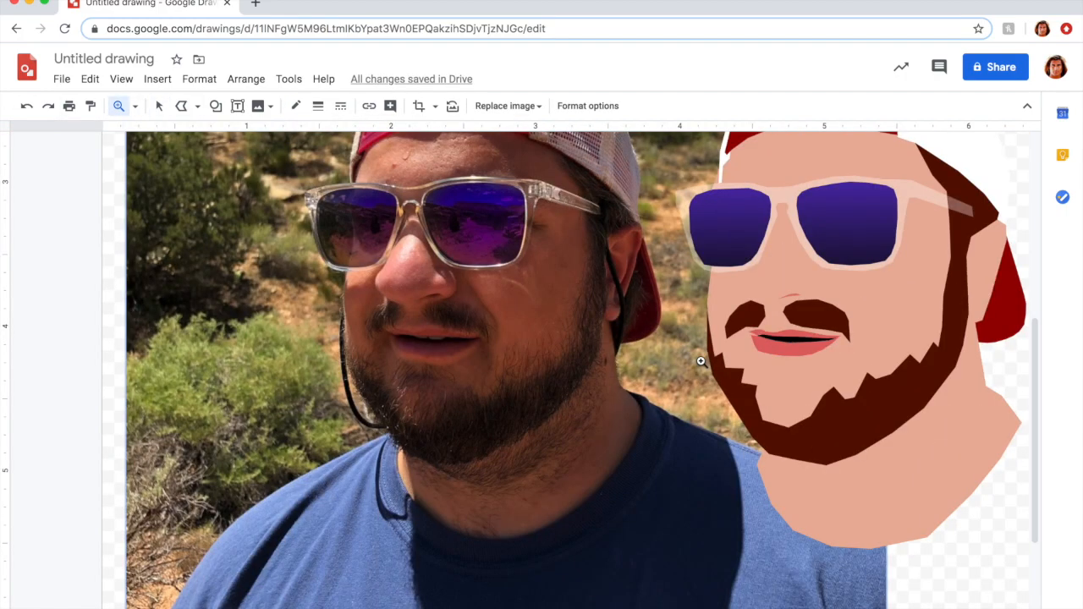
{"action": "right_click", "coordinate": [701, 361]}
Trace the T-shirt with its neckline and shoulders in the photo as a closed polyline and fill it with dark blue.
{"action": "left_click", "coordinate": [584, 383]}
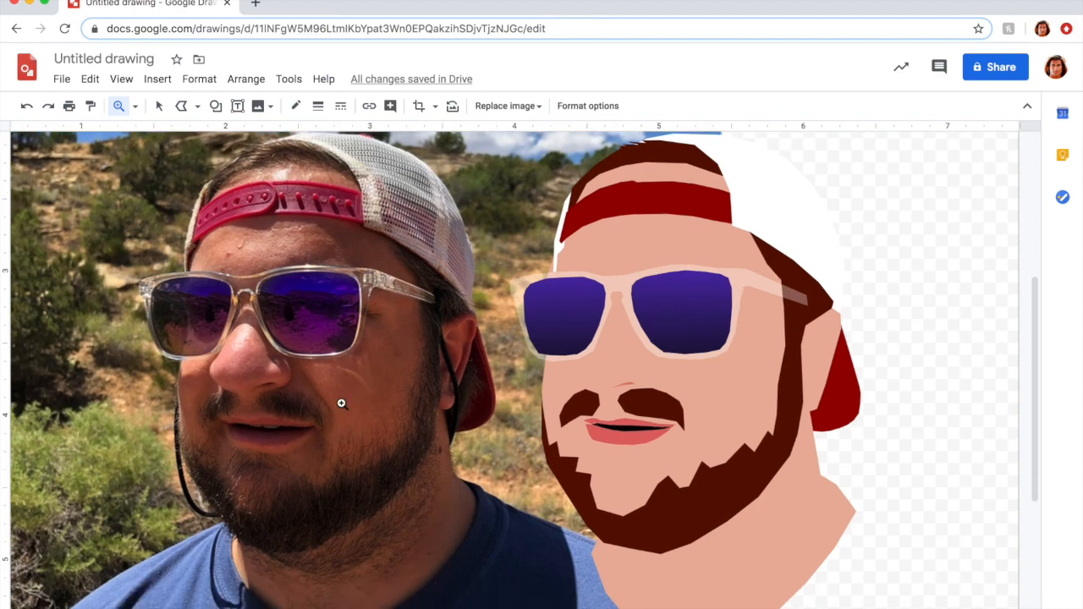
{"action": "left_click", "coordinate": [341, 404]}
{"action": "left_click", "coordinate": [343, 406]}
{"action": "mouse_move", "coordinate": [234, 294]}
{"action": "left_mouse_down"}
{"action": "mouse_move", "coordinate": [230, 382]}
{"action": "mouse_move", "coordinate": [296, 471]}
{"action": "left_mouse_up"}
{"action": "left_click_drag", "start_coordinate": [386, 513], "coordinate": [512, 497]}
{"action": "left_click_drag", "start_coordinate": [608, 437], "coordinate": [707, 309]}
{"action": "mouse_move", "coordinate": [711, 235]}
{"action": "left_mouse_down"}
{"action": "mouse_move", "coordinate": [685, 216]}
{"action": "mouse_move", "coordinate": [723, 225]}
{"action": "mouse_move", "coordinate": [769, 266]}
{"action": "mouse_move", "coordinate": [954, 336]}
{"action": "mouse_move", "coordinate": [810, 372]}
{"action": "mouse_move", "coordinate": [820, 389]}
{"action": "mouse_move", "coordinate": [746, 601]}
{"action": "mouse_move", "coordinate": [632, 582]}
{"action": "mouse_move", "coordinate": [43, 603]}
{"action": "mouse_move", "coordinate": [97, 534]}
{"action": "mouse_move", "coordinate": [135, 521]}
{"action": "mouse_move", "coordinate": [115, 241]}
{"action": "left_mouse_up"}
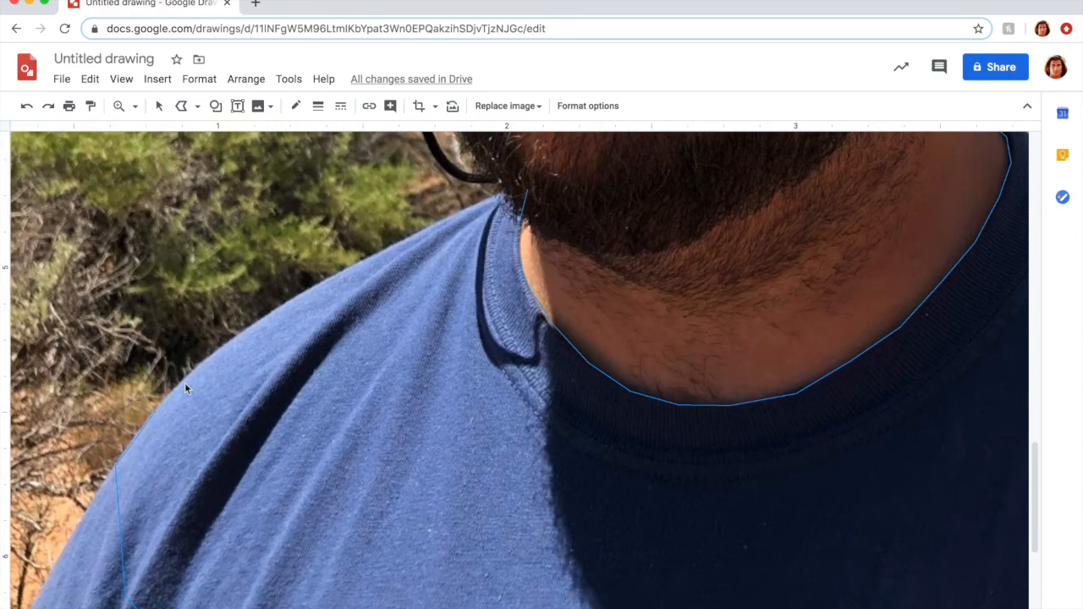
{"action": "left_click_drag", "start_coordinate": [334, 274], "coordinate": [525, 195]}
{"action": "left_click", "coordinate": [294, 105]}
{"action": "left_click", "coordinate": [416, 306]}
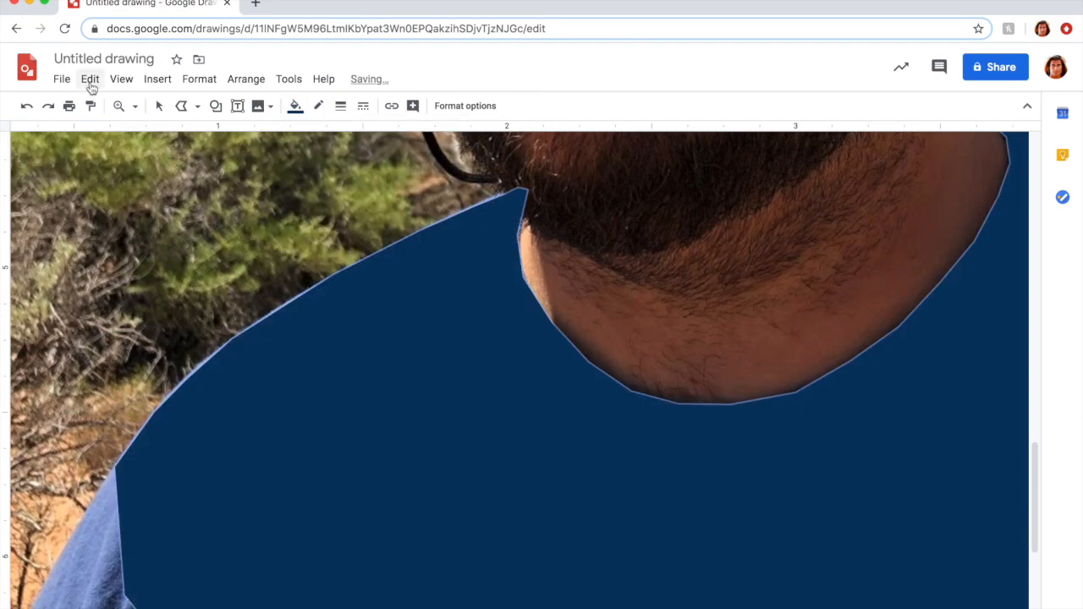
Move the dark blue shirt onto the cartoon so its neckline sits around the neck.
{"action": "left_click", "coordinate": [119, 106]}
{"action": "left_click", "coordinate": [532, 287]}
{"action": "left_click_drag", "start_coordinate": [218, 581], "coordinate": [573, 602]}
Adjust the shirt's stacking order so it lies behind the cartoon's neck and beard but in front of the photo.
{"action": "left_click", "coordinate": [240, 81]}
{"action": "mouse_move", "coordinate": [254, 106]}
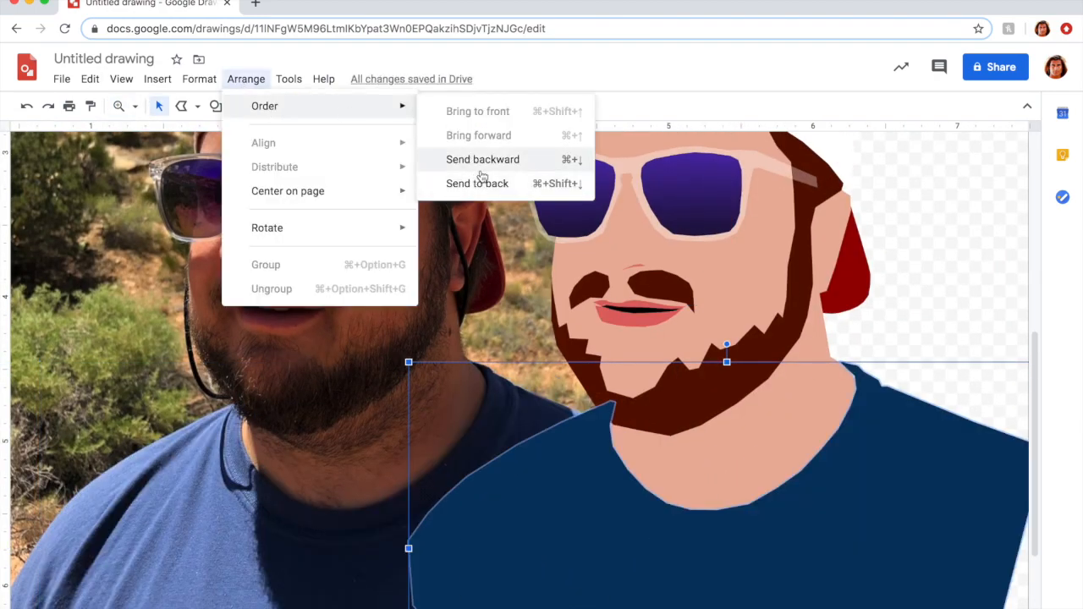
{"action": "left_click", "coordinate": [481, 178]}
{"action": "left_click", "coordinate": [246, 79]}
{"action": "left_click", "coordinate": [482, 179]}
{"action": "left_click", "coordinate": [244, 79]}
{"action": "left_click", "coordinate": [496, 133]}
{"action": "left_click", "coordinate": [239, 78]}
{"action": "left_click", "coordinate": [460, 152]}
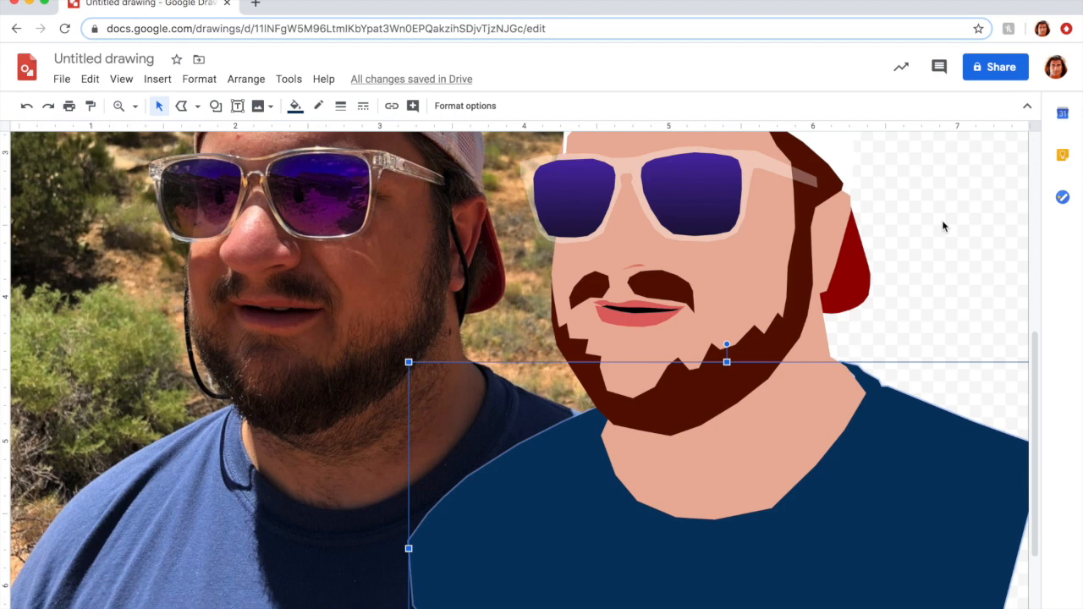
{"action": "key", "text": "Escape"}
Move the reference photo out from behind the cartoon and place it beside the portrait without overlap.
{"action": "scroll", "coordinate": [944, 226], "scroll_direction": "up", "scroll_amount": 3}
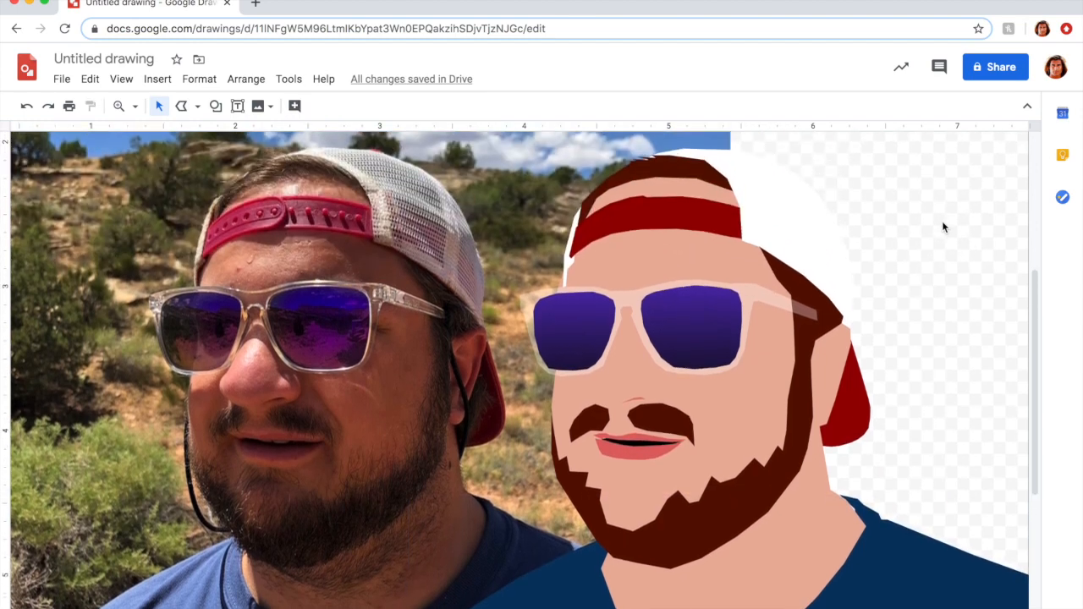
{"action": "scroll", "coordinate": [942, 226], "scroll_direction": "down", "scroll_amount": 1}
{"action": "left_click", "coordinate": [118, 106]}
{"action": "left_click", "coordinate": [511, 277], "text": "shift"}
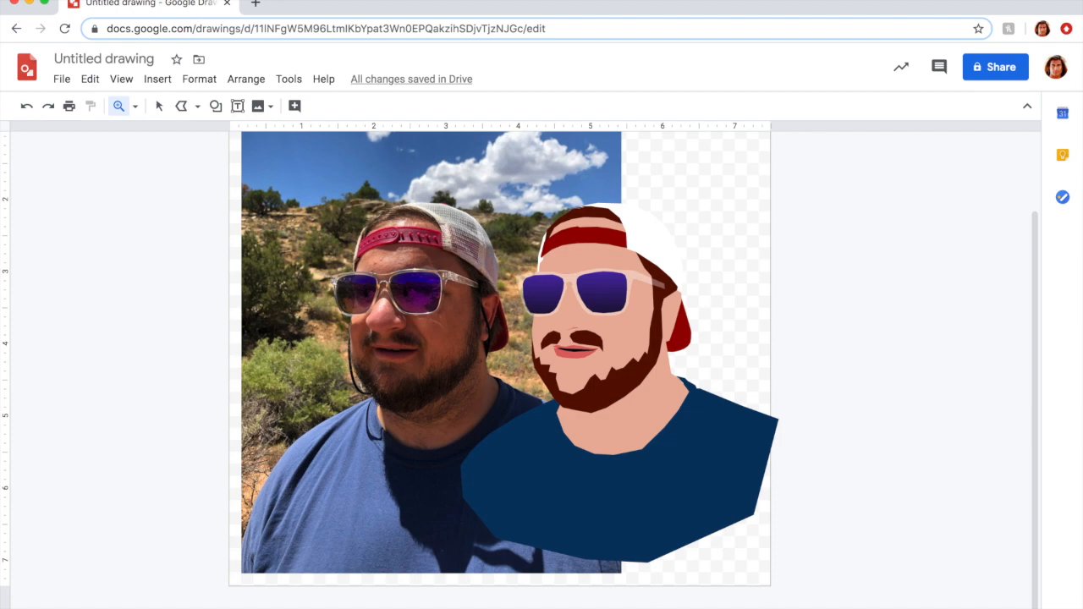
{"action": "left_click", "coordinate": [159, 108]}
{"action": "left_click_drag", "start_coordinate": [375, 236], "coordinate": [92, 244]}
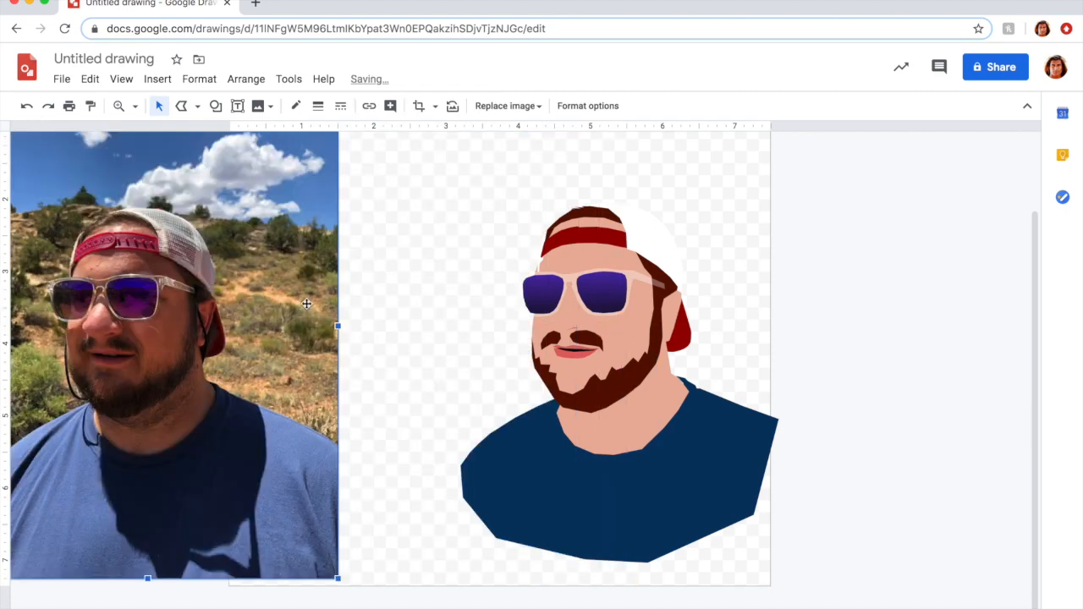
{"action": "left_click_drag", "start_coordinate": [224, 316], "coordinate": [322, 314]}
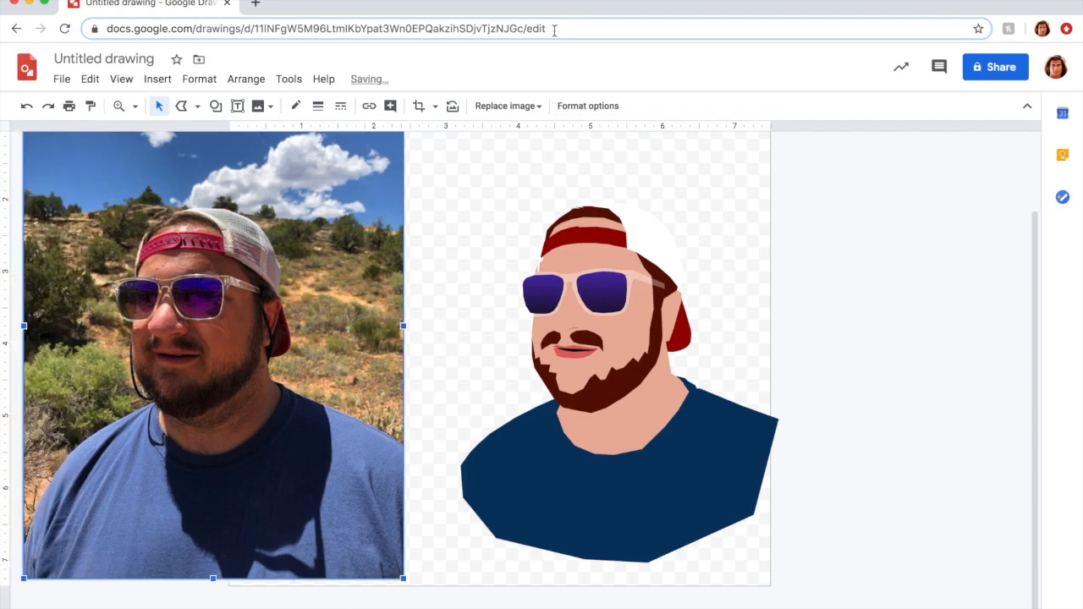